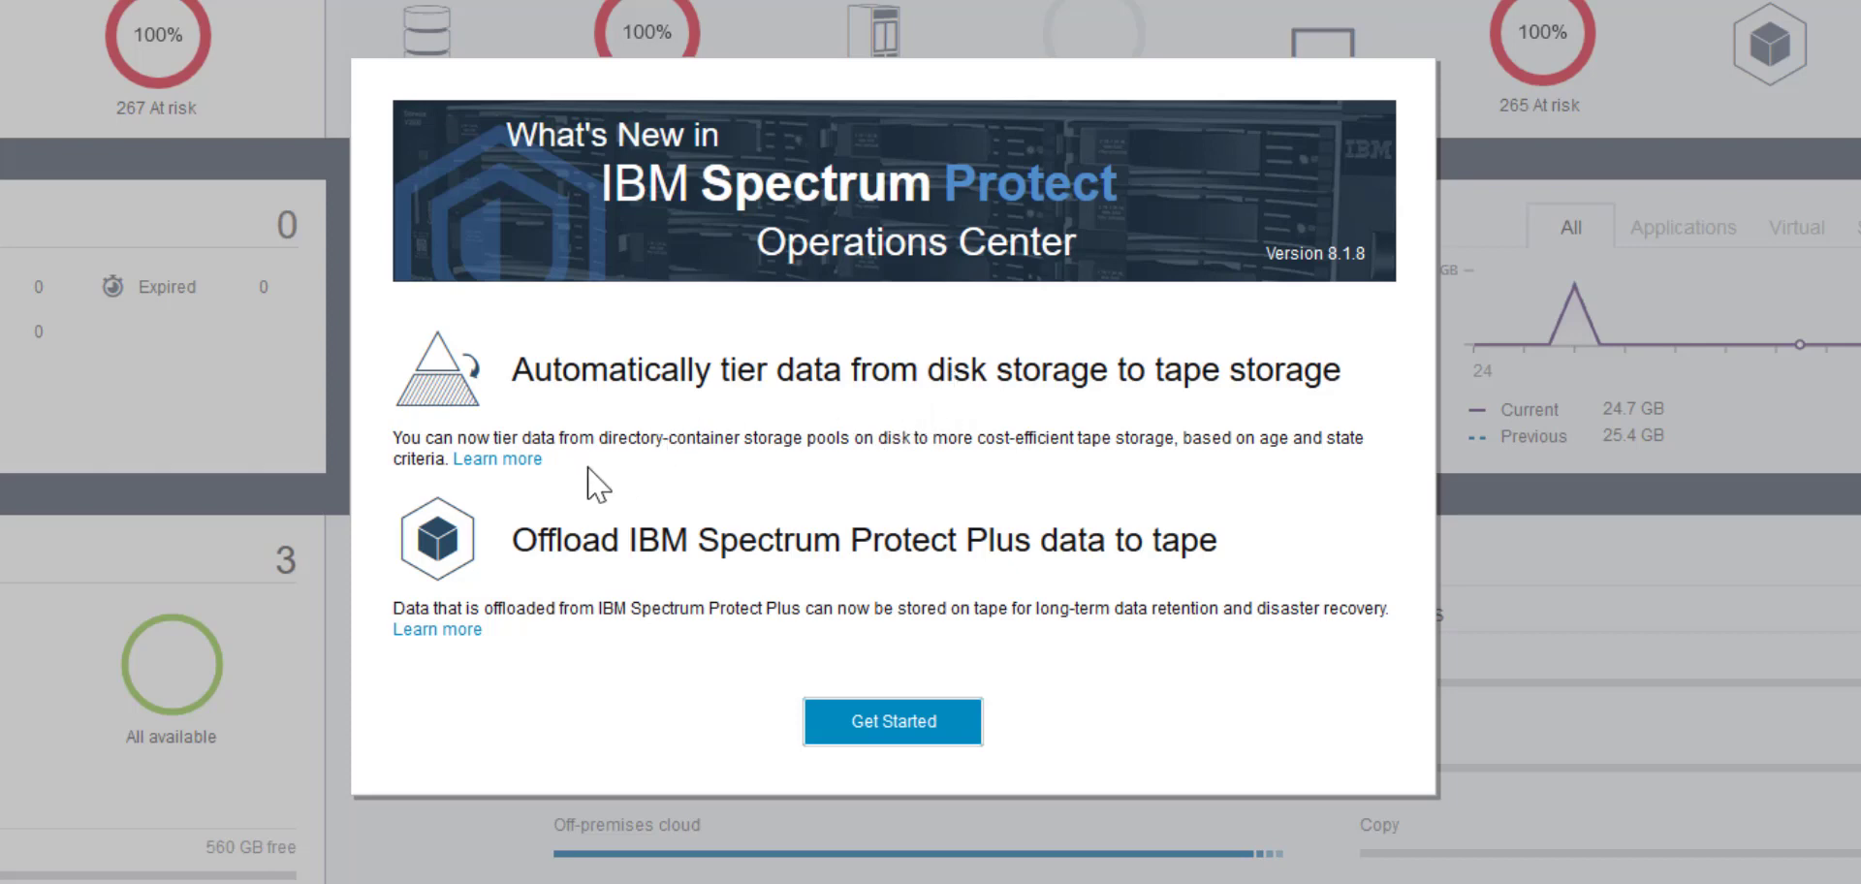
Read the help topic on tiering data to tape, then close the help window.
{"action": "left_click", "coordinate": [497, 456]}
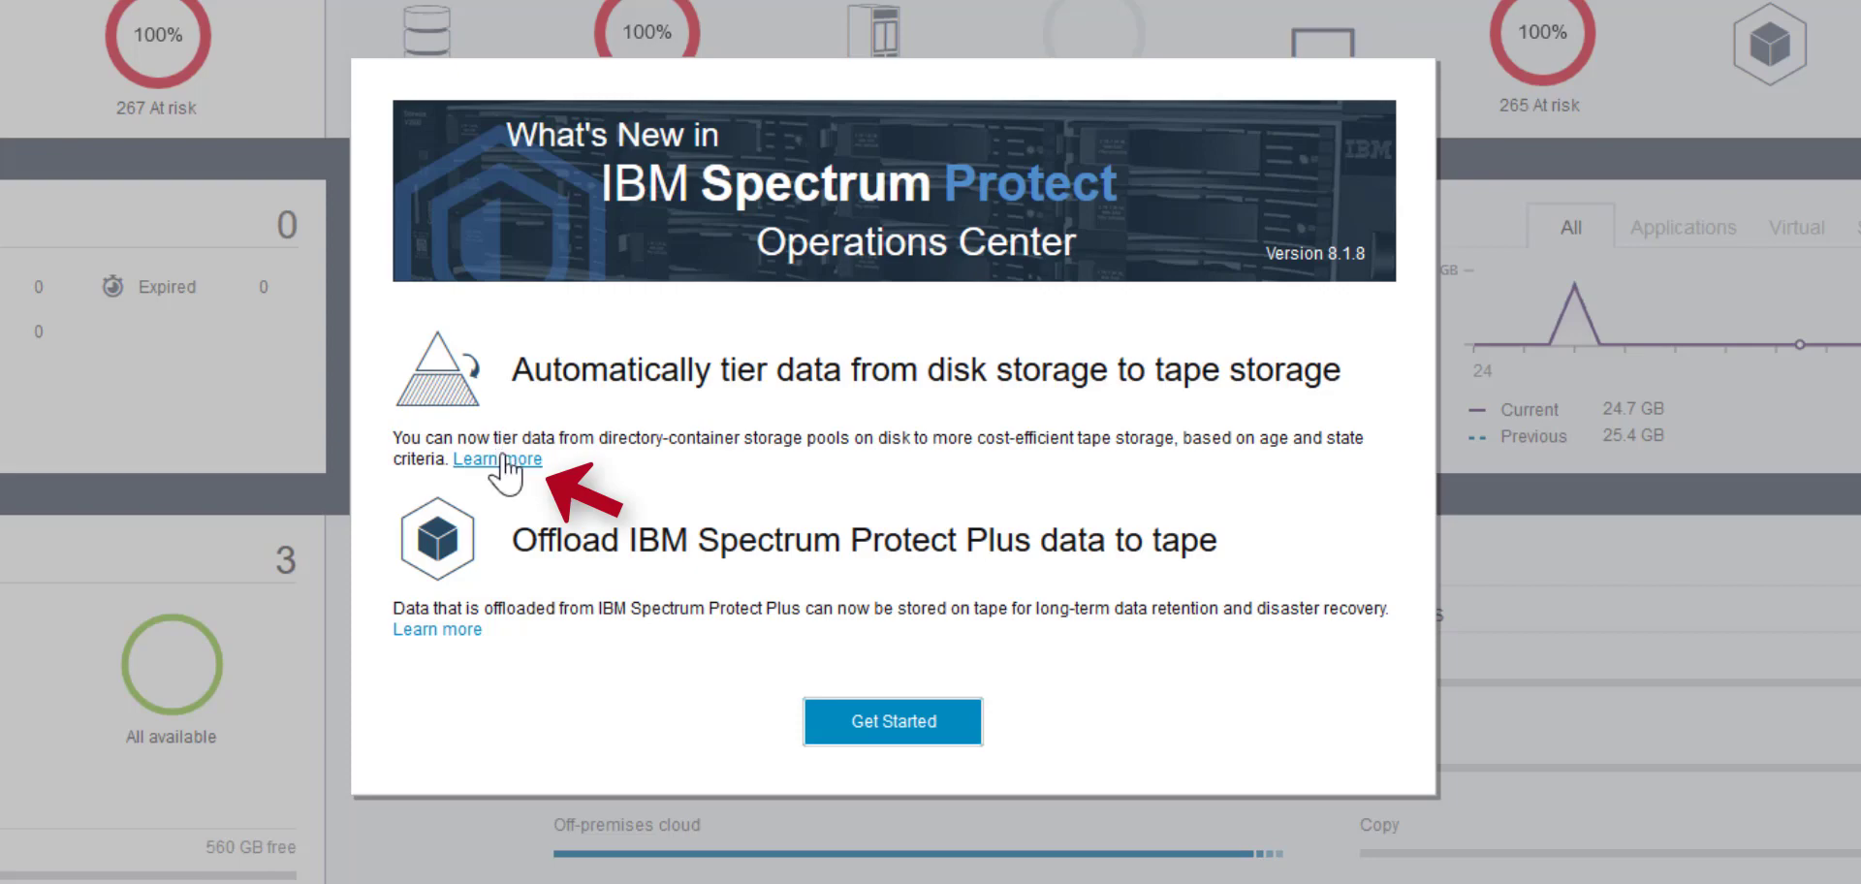
{"action": "left_click", "coordinate": [496, 469]}
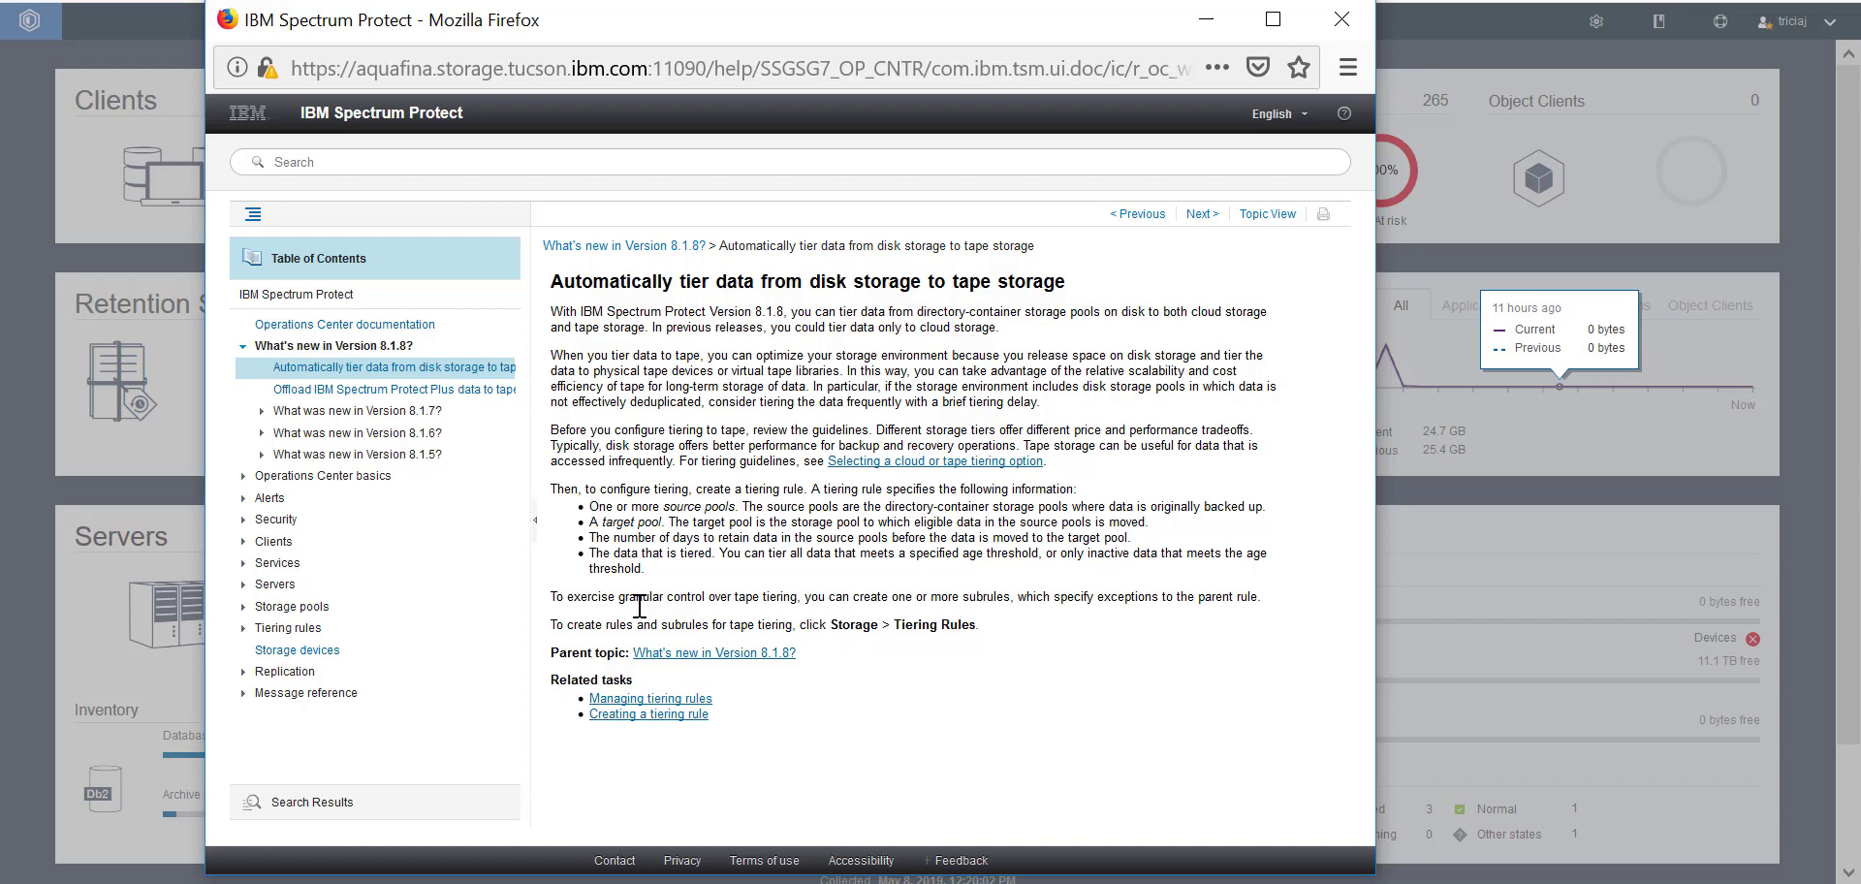
{"action": "key", "text": "ctrl+w"}
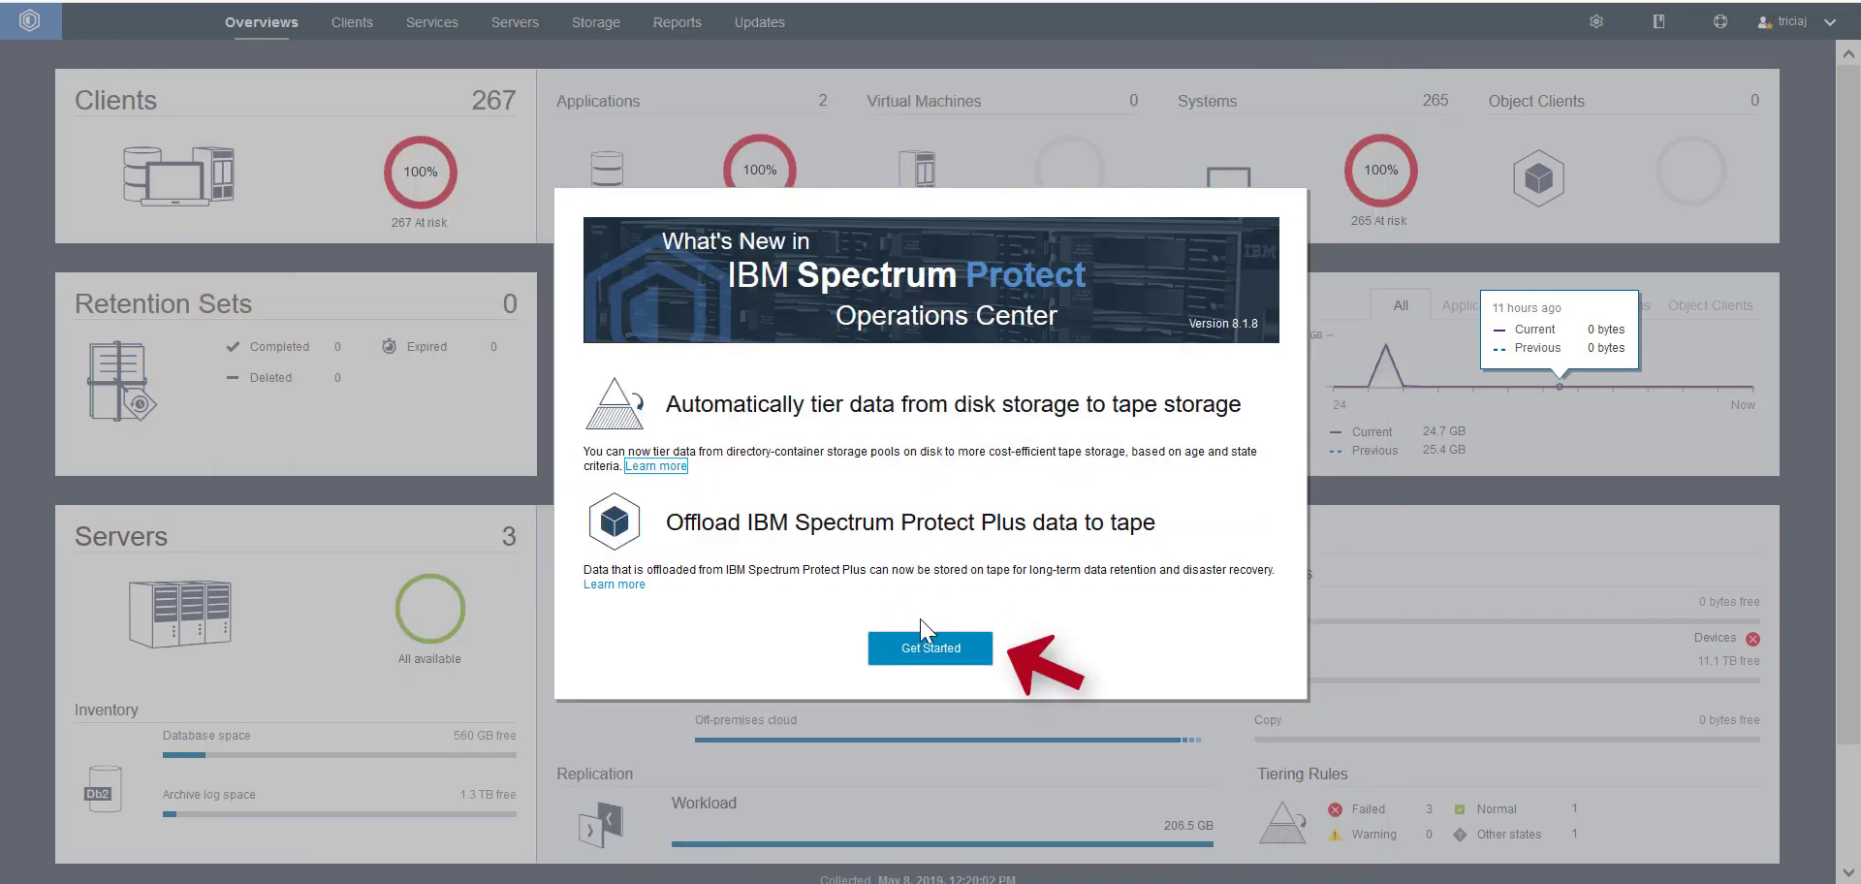
Dismiss the What's New dialog and show the Storage Tiering Rules list.
{"action": "left_click", "coordinate": [925, 641]}
{"action": "mouse_move", "coordinate": [585, 28]}
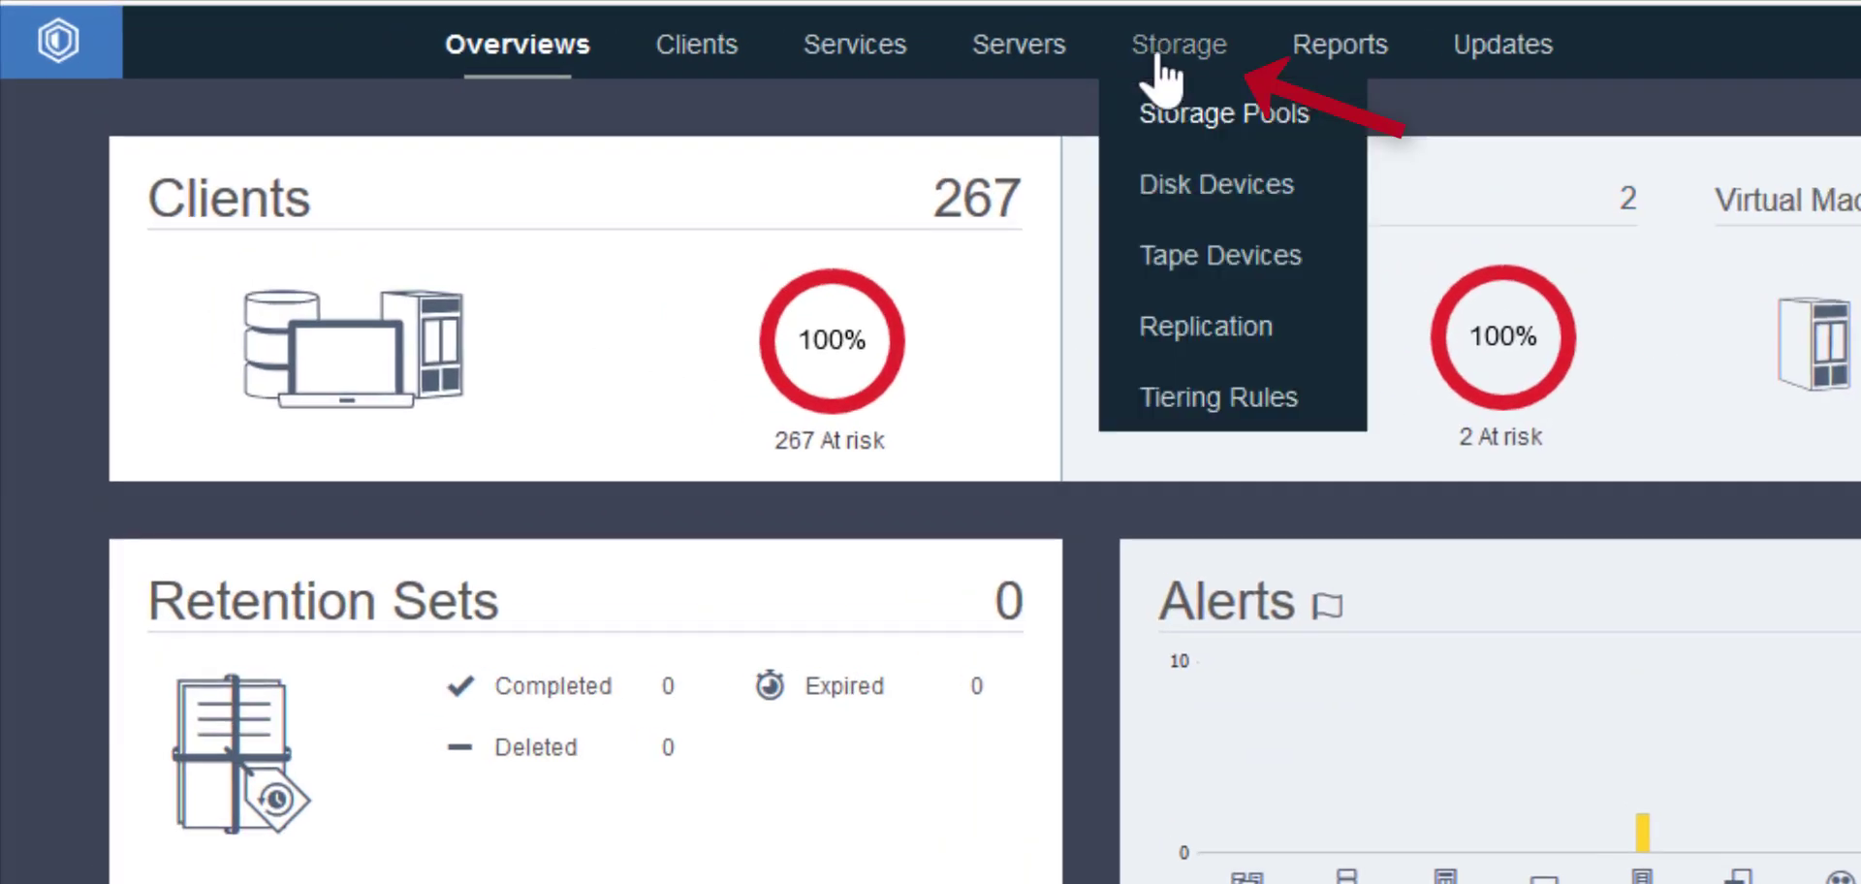
{"action": "left_click", "coordinate": [1227, 400]}
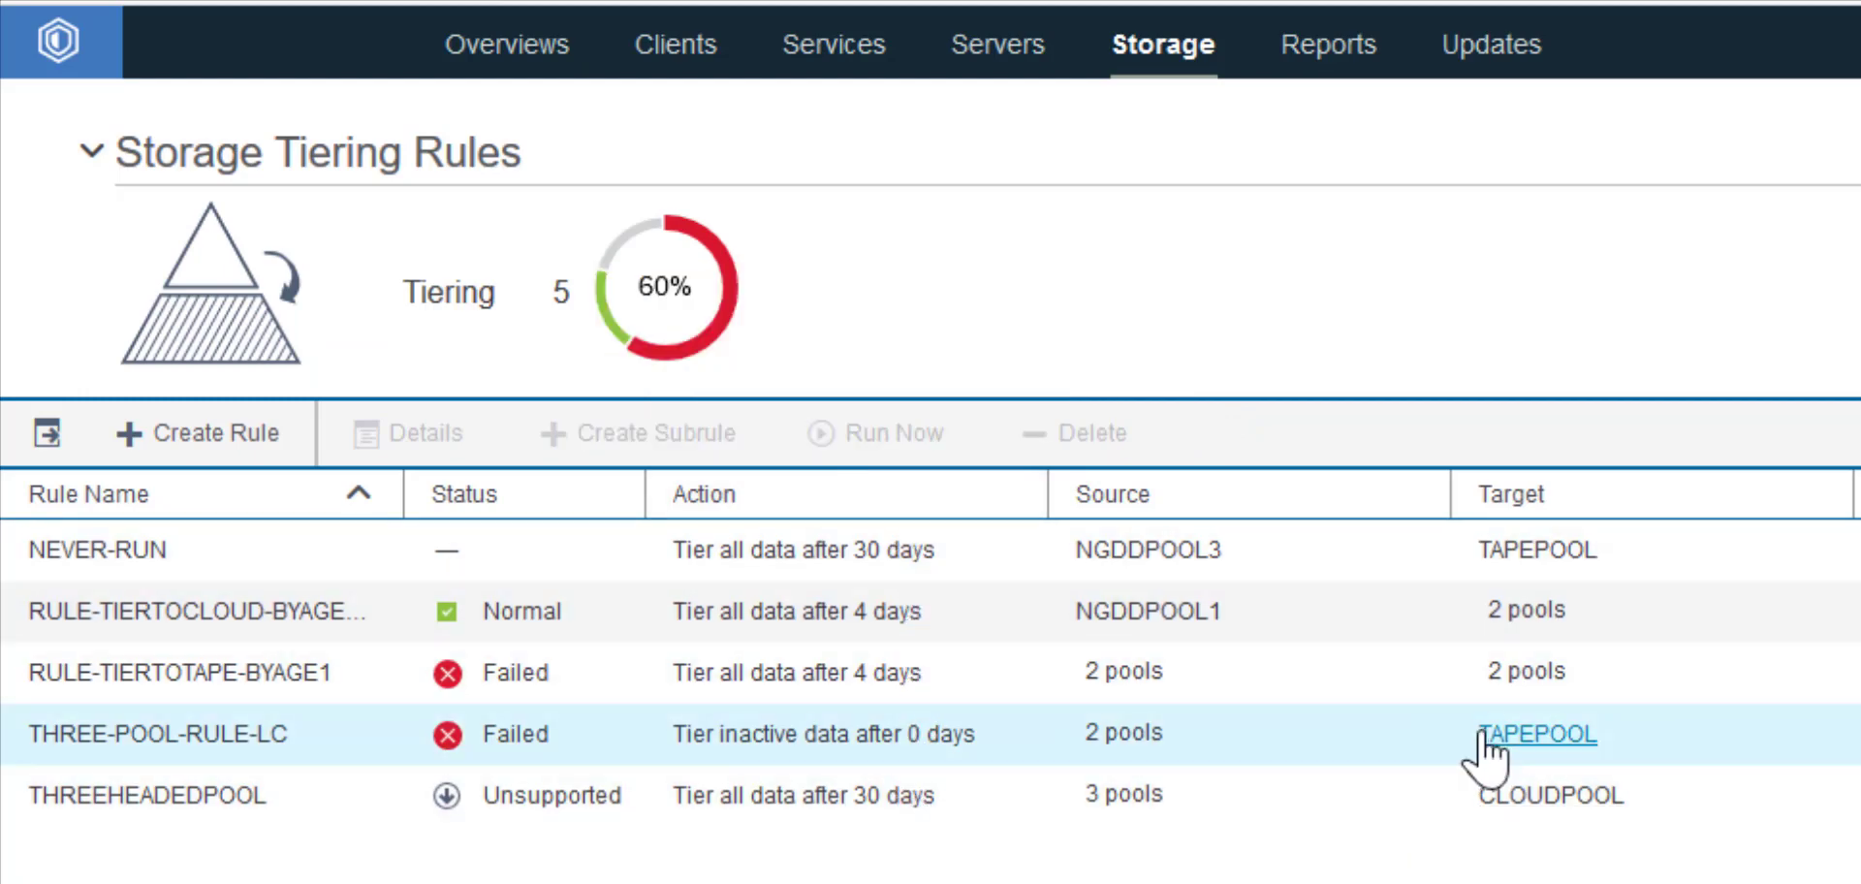
Begin a new tiering rule on server AQUAFINA.
{"action": "left_click", "coordinate": [524, 795]}
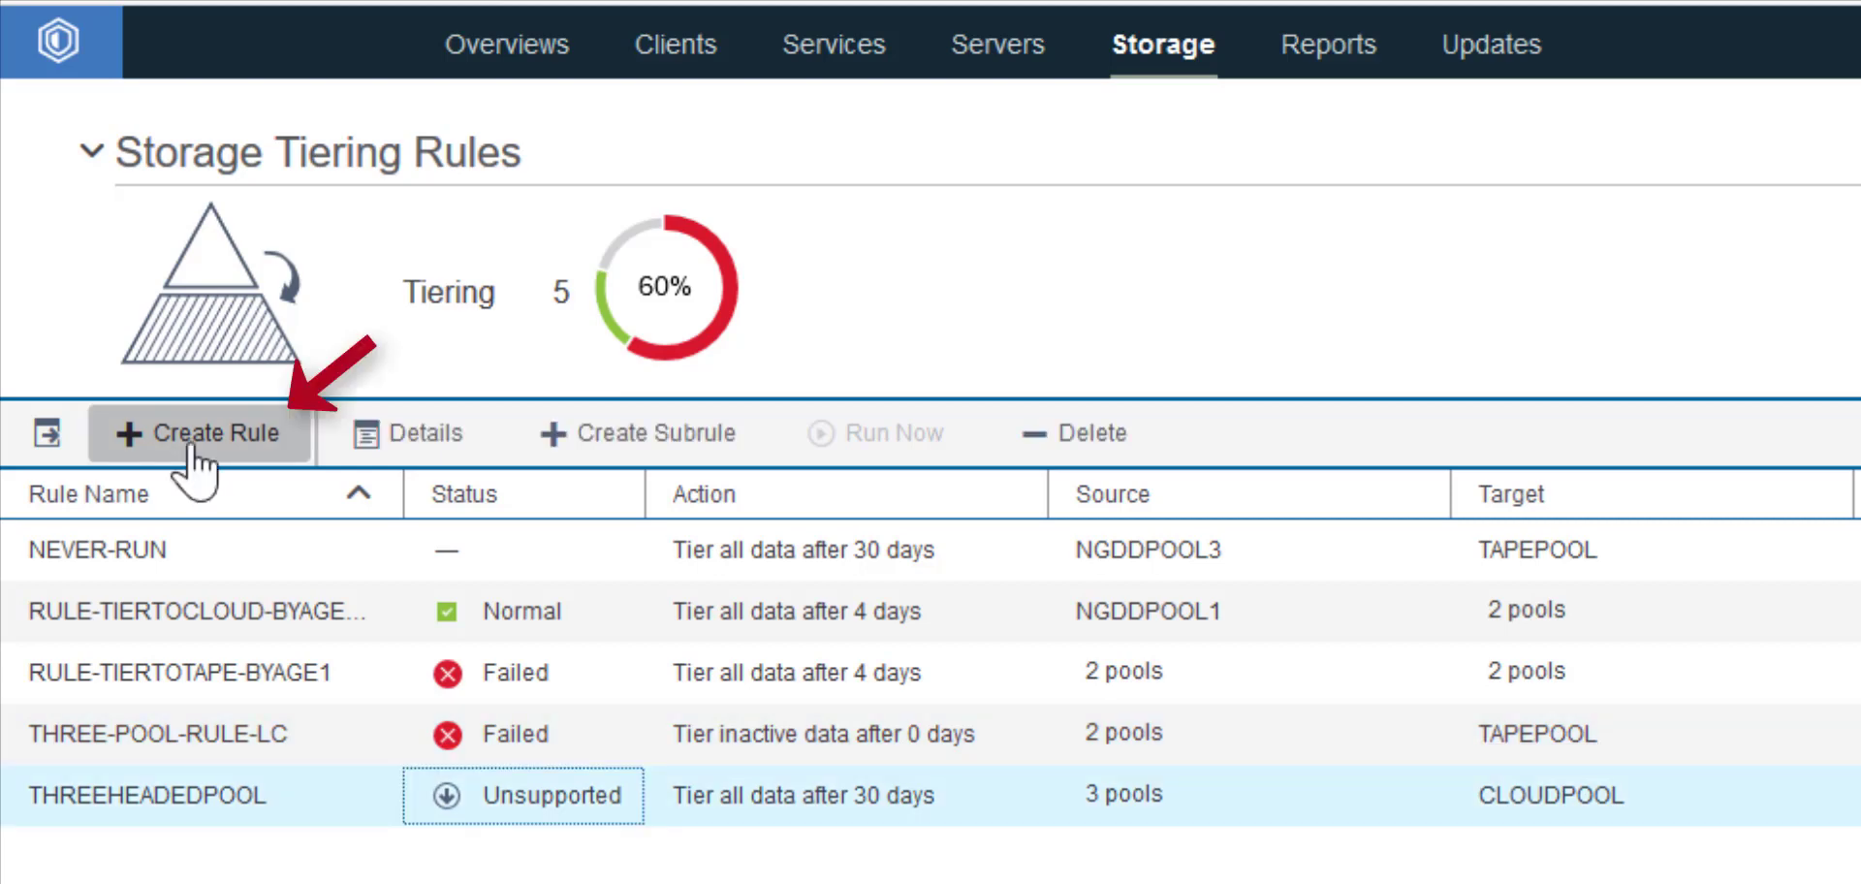
{"action": "left_click", "coordinate": [191, 446]}
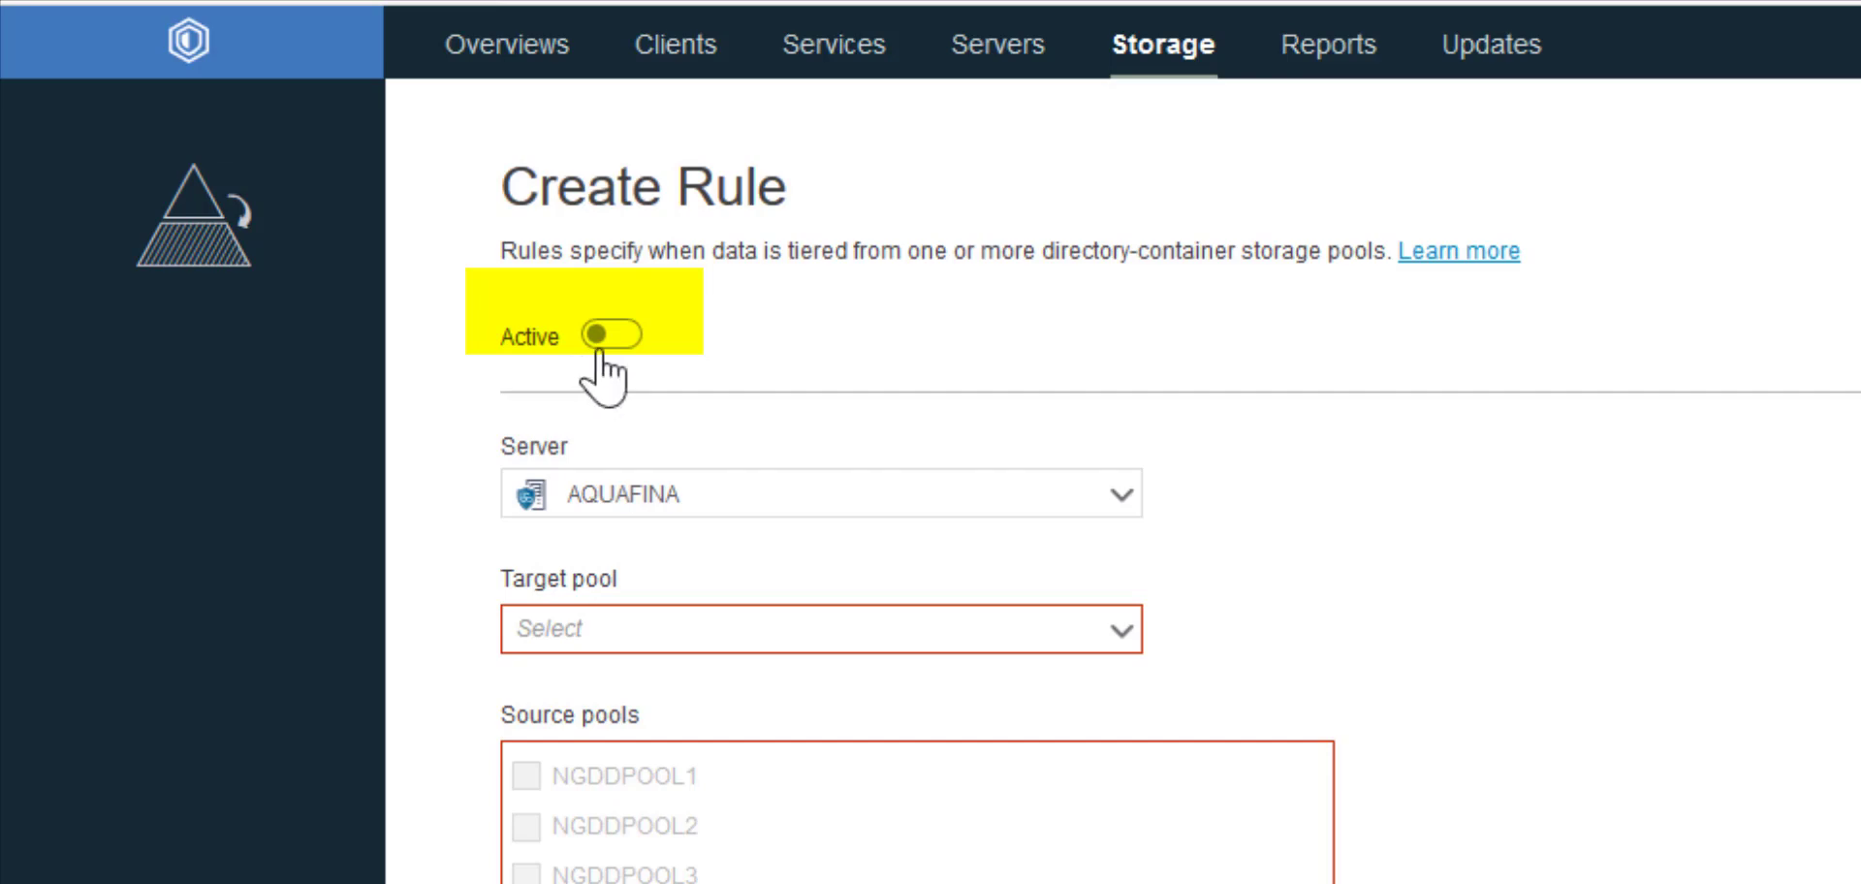
{"action": "left_click", "coordinate": [571, 498]}
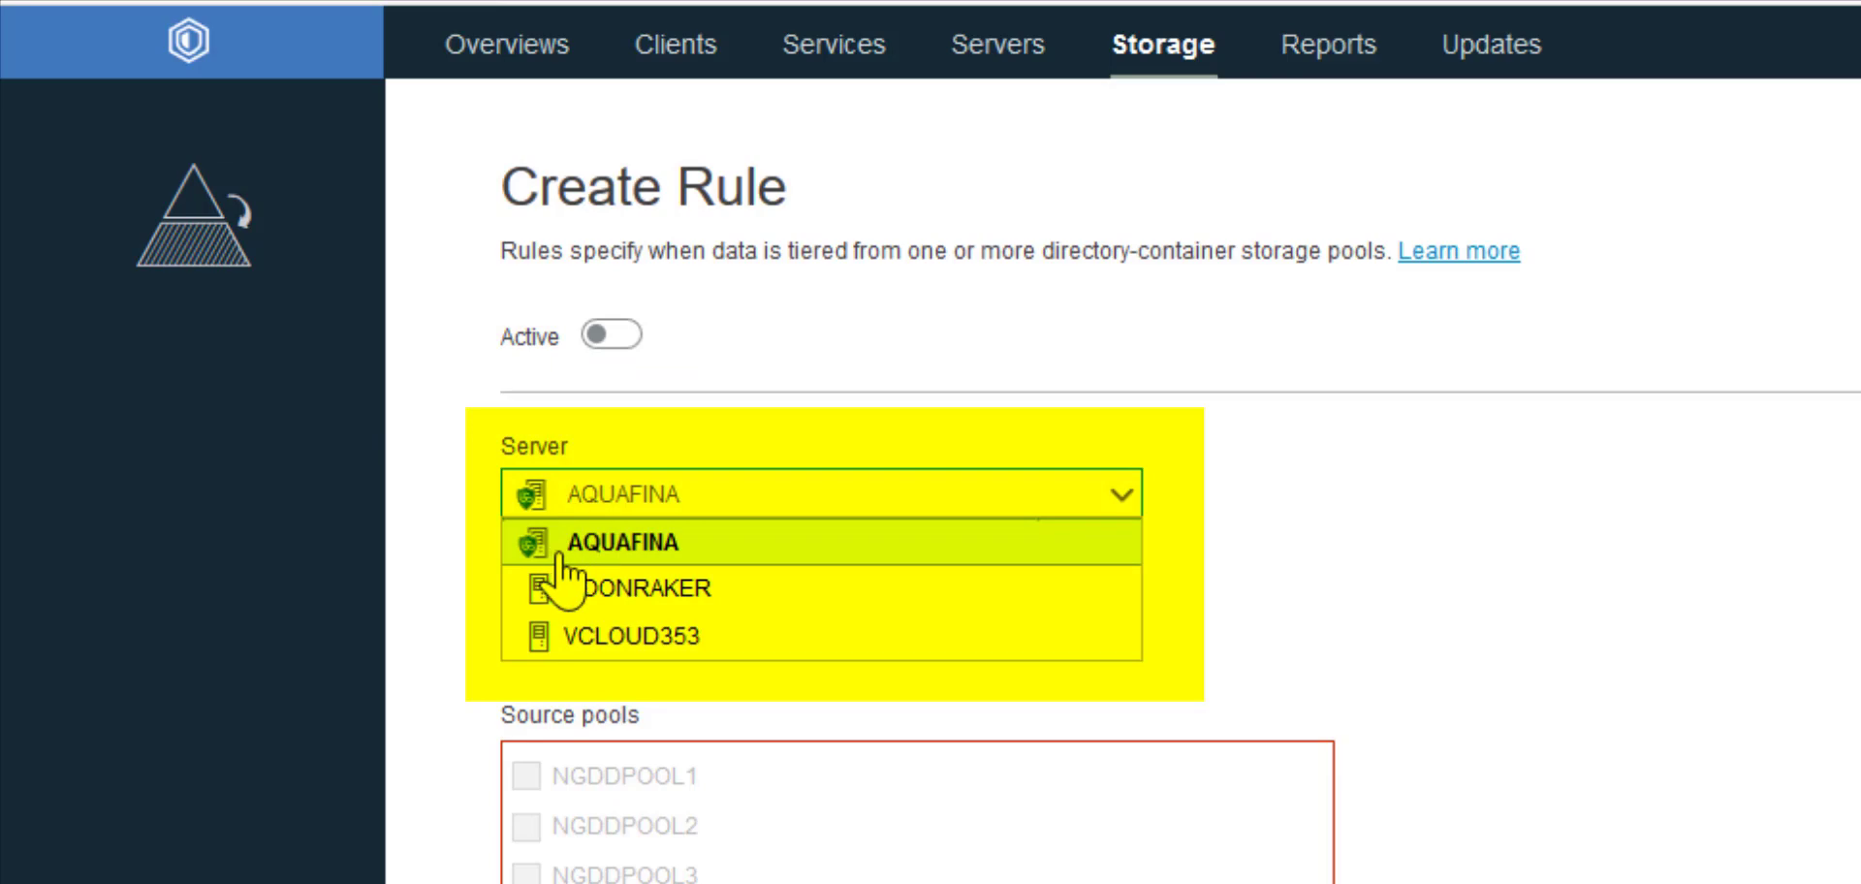
{"action": "left_click", "coordinate": [556, 552]}
Set target pool TAPEPOOL, source pool NGDDPOOL4, and rule name tier_to_tape.
{"action": "left_click", "coordinate": [548, 640]}
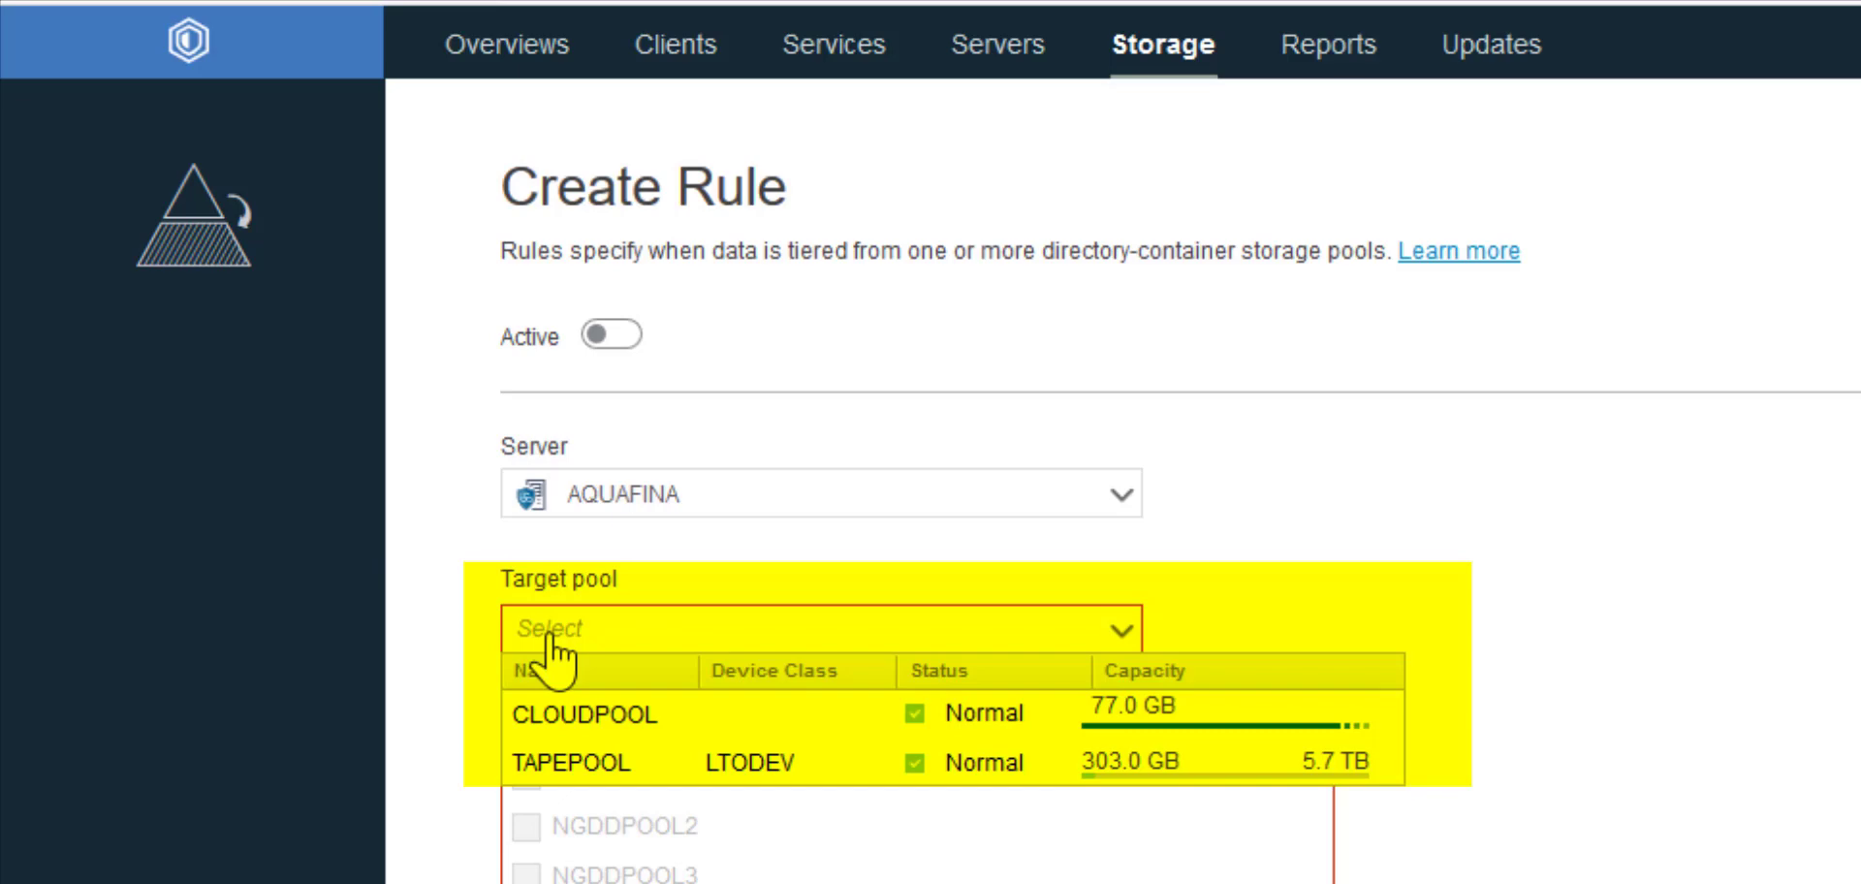
{"action": "left_click", "coordinate": [524, 765]}
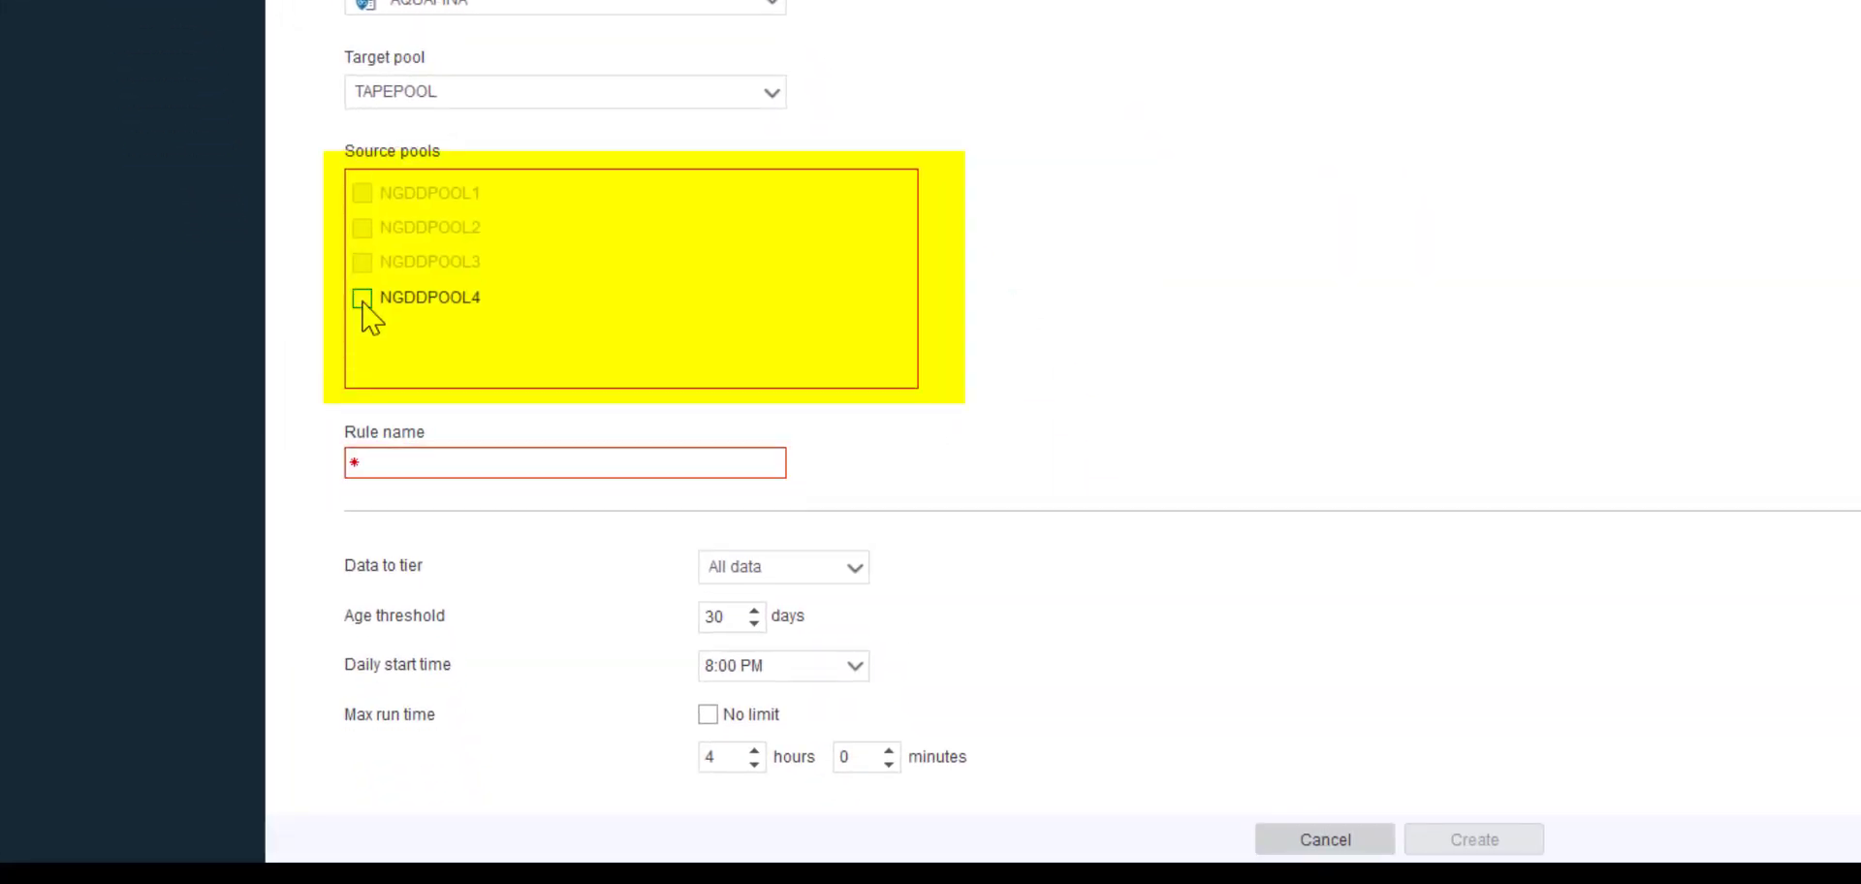
{"action": "left_click", "coordinate": [363, 298]}
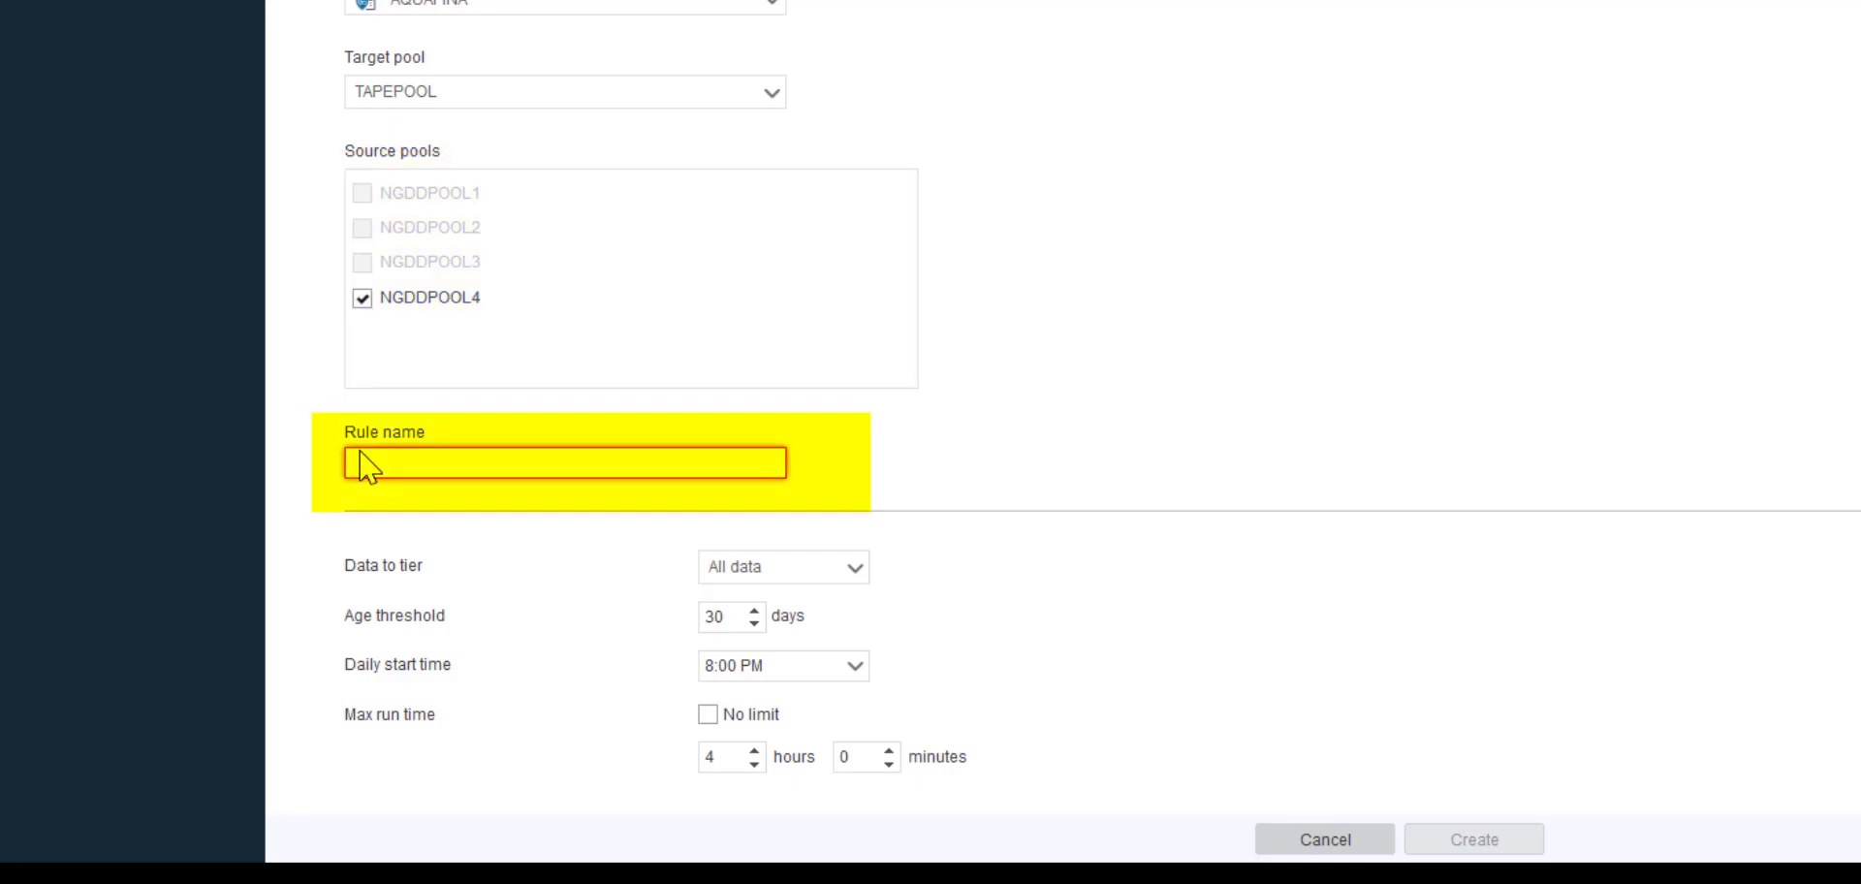
{"action": "left_click", "coordinate": [369, 463]}
{"action": "type", "text": "tier_to_tape"}
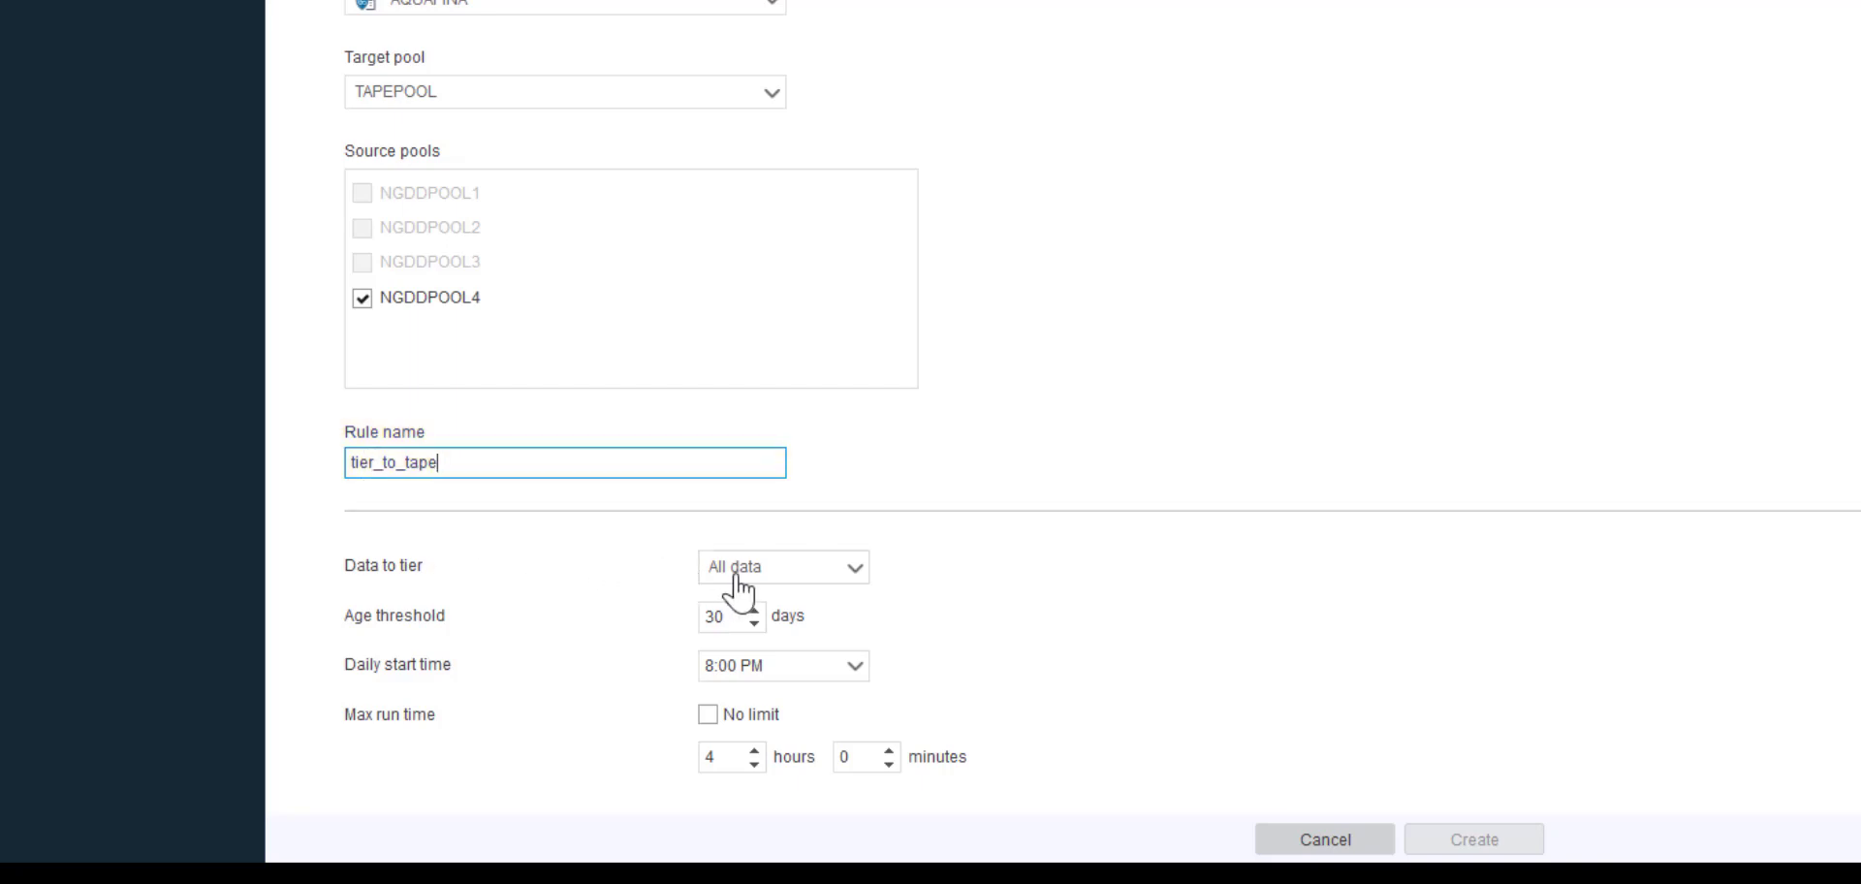
Make the rule tier only inactive data, with a daily start time of 1:00 PM.
{"action": "left_click", "coordinate": [576, 542]}
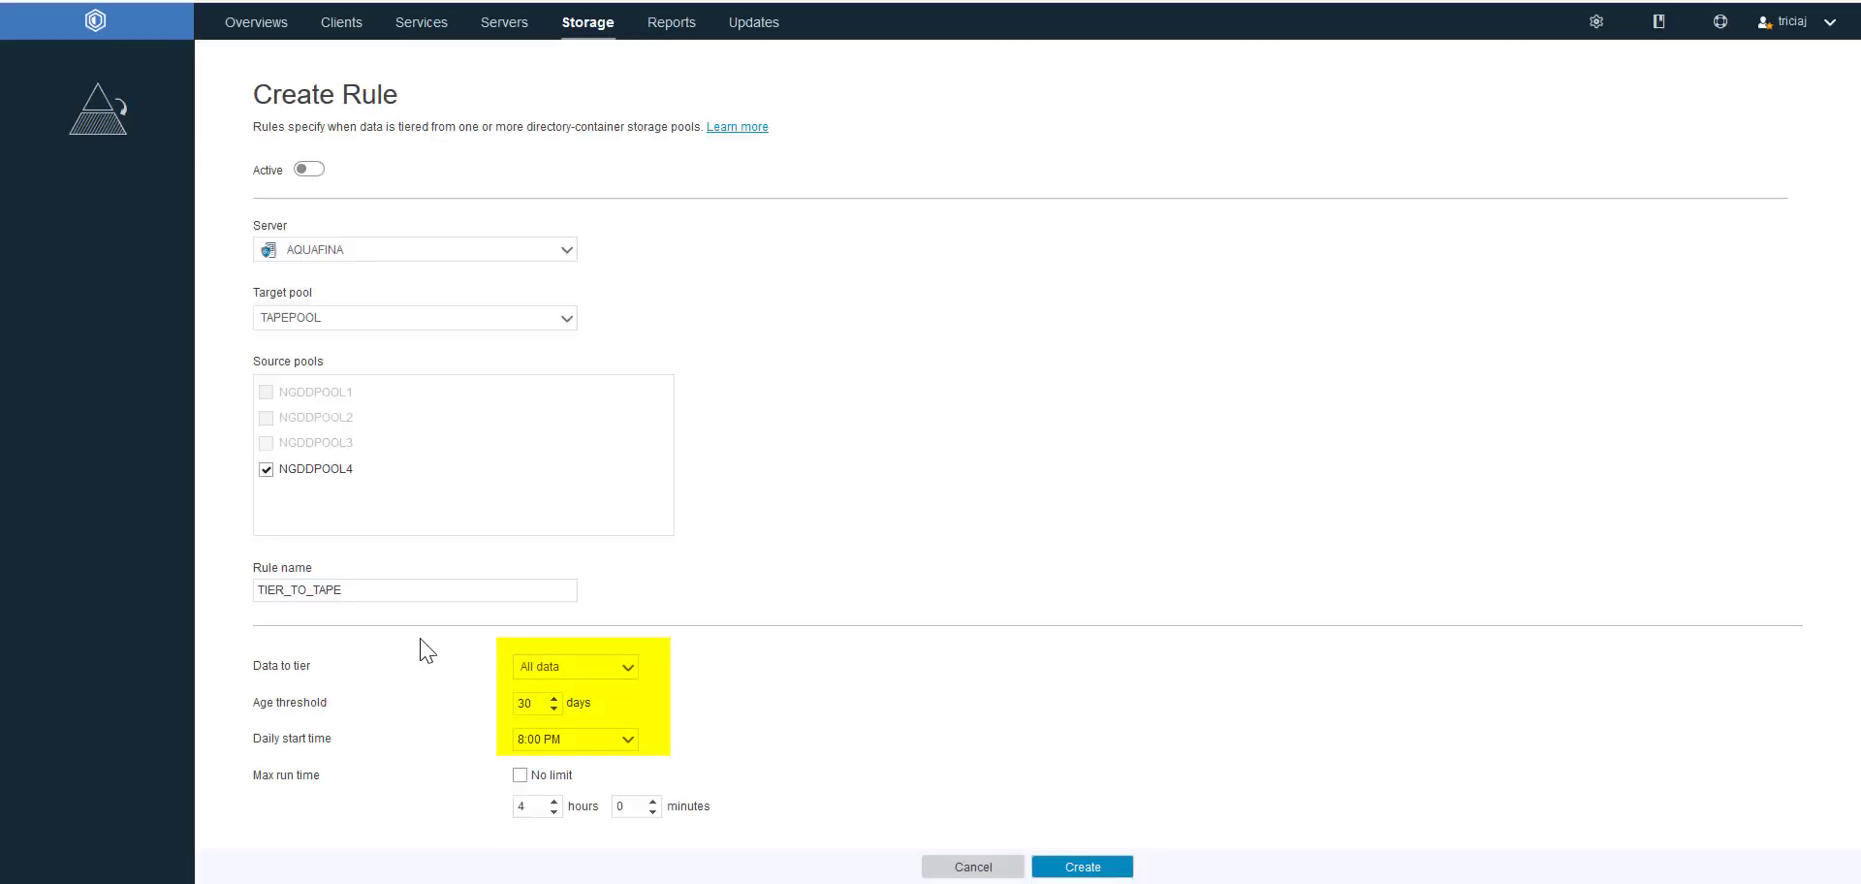
{"action": "left_click", "coordinate": [632, 669]}
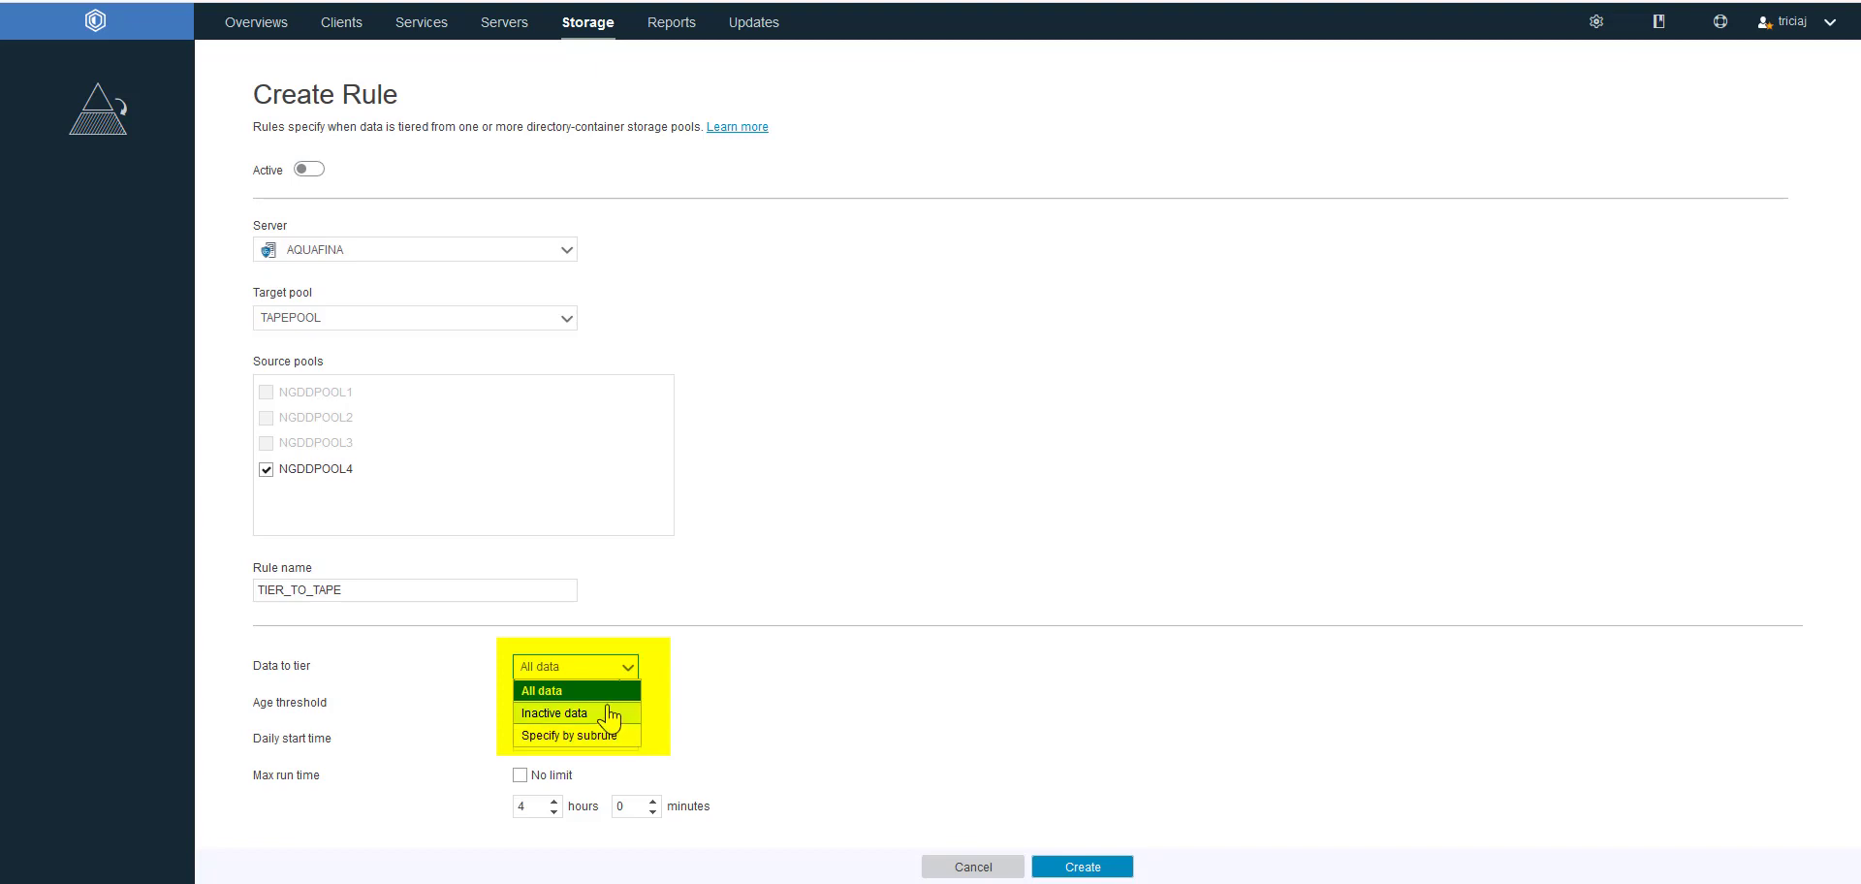
{"action": "left_click", "coordinate": [610, 714]}
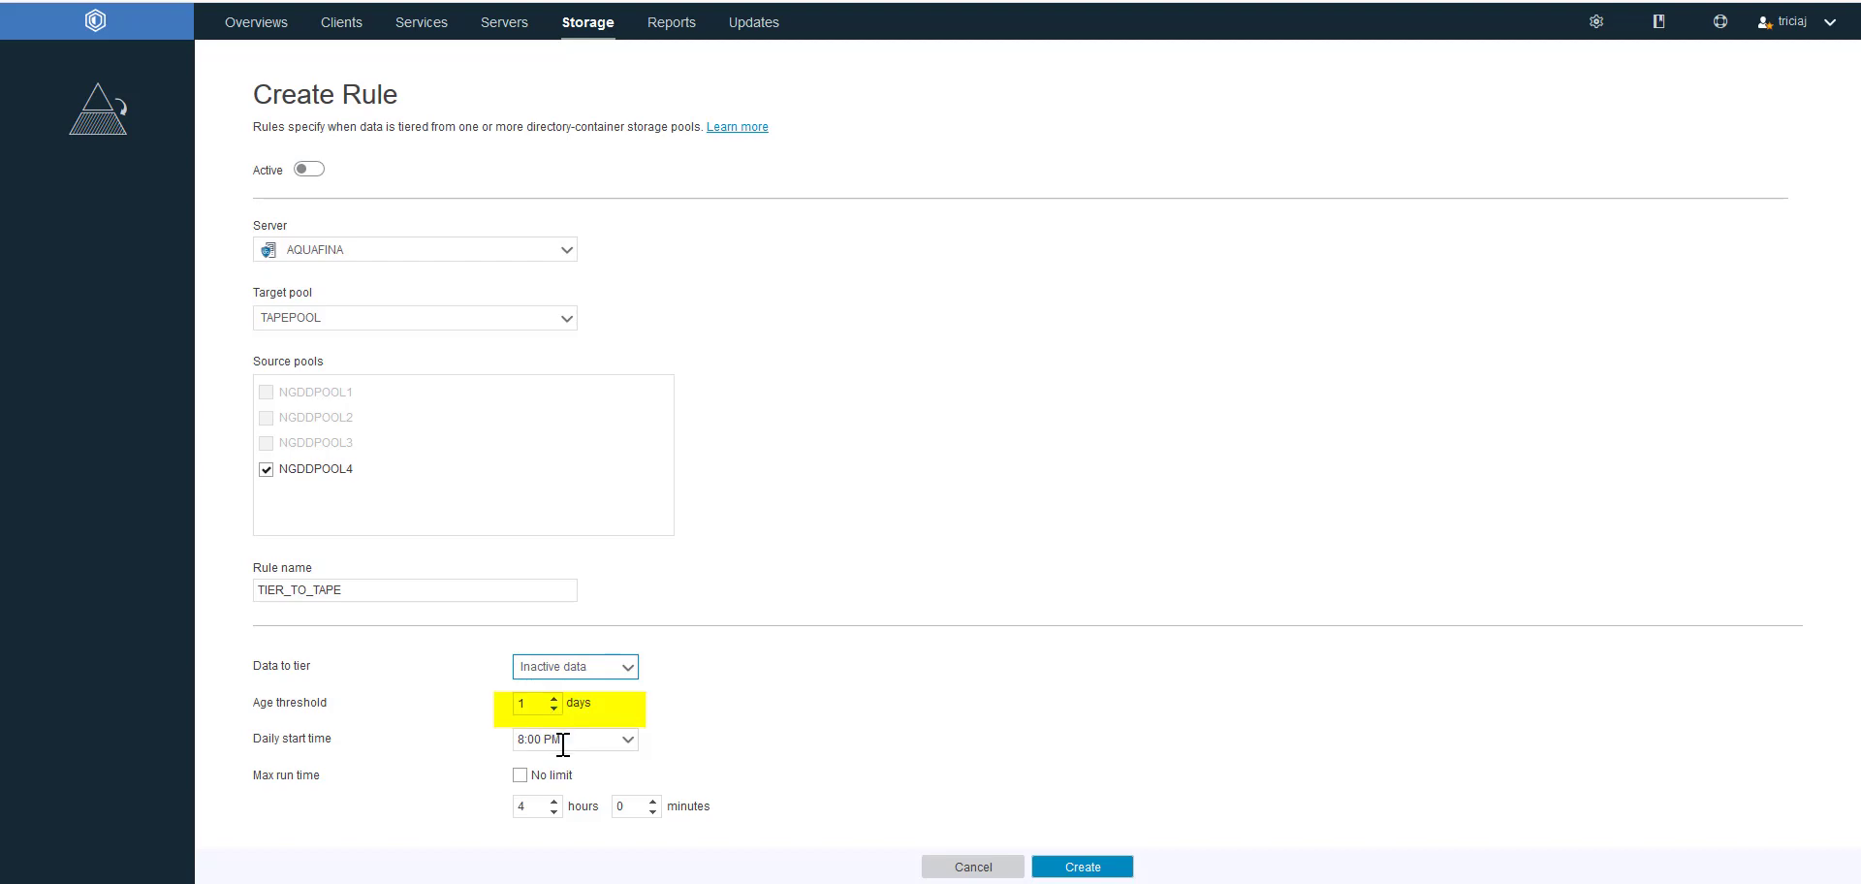
{"action": "left_click", "coordinate": [626, 742]}
{"action": "left_click_drag", "start_coordinate": [625, 787], "coordinate": [632, 826]}
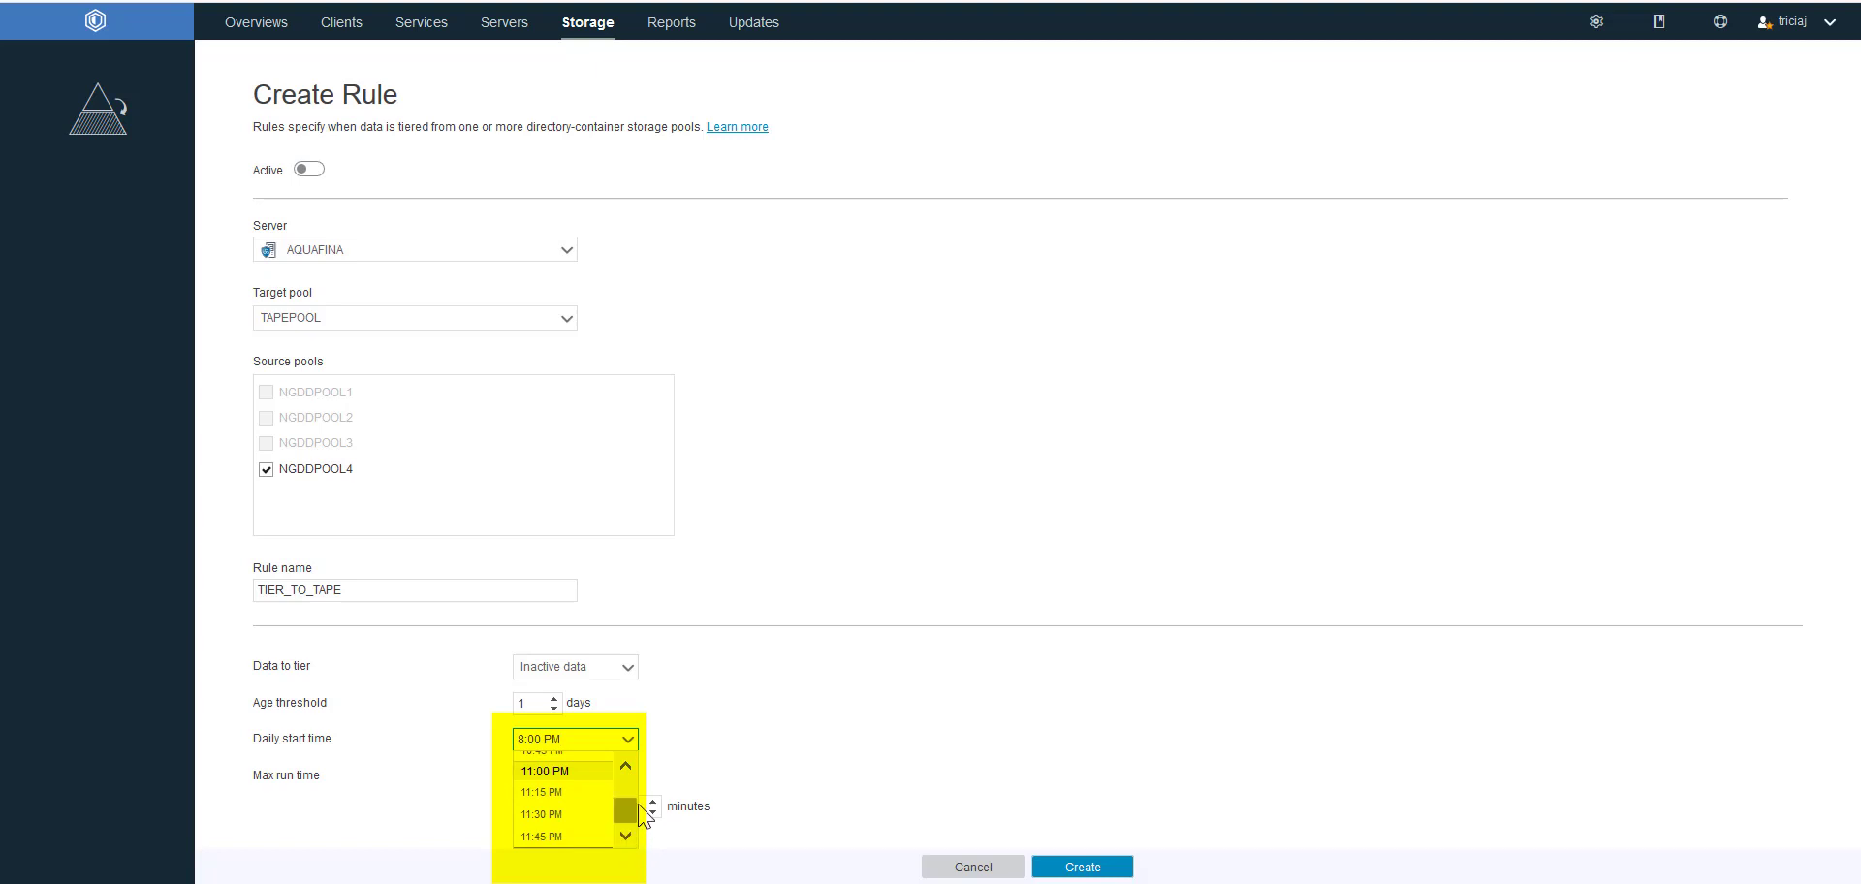
{"action": "key", "text": "ctrl+a"}
{"action": "type", "text": "1"}
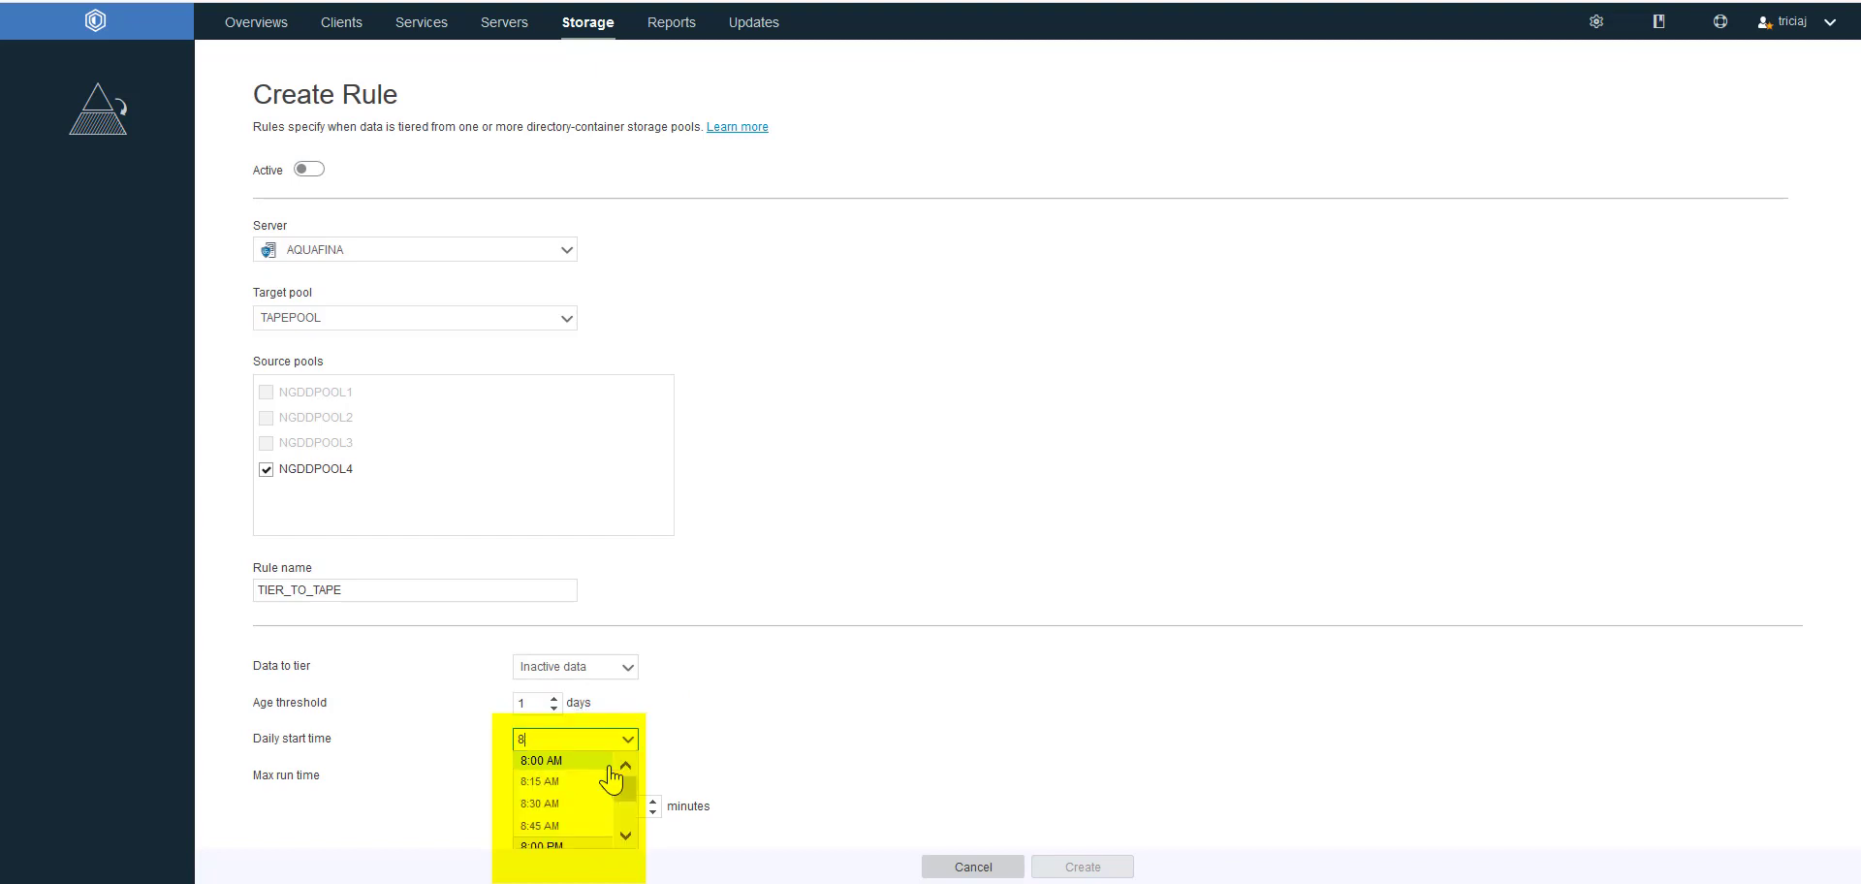
{"action": "type", "text": ":00pm"}
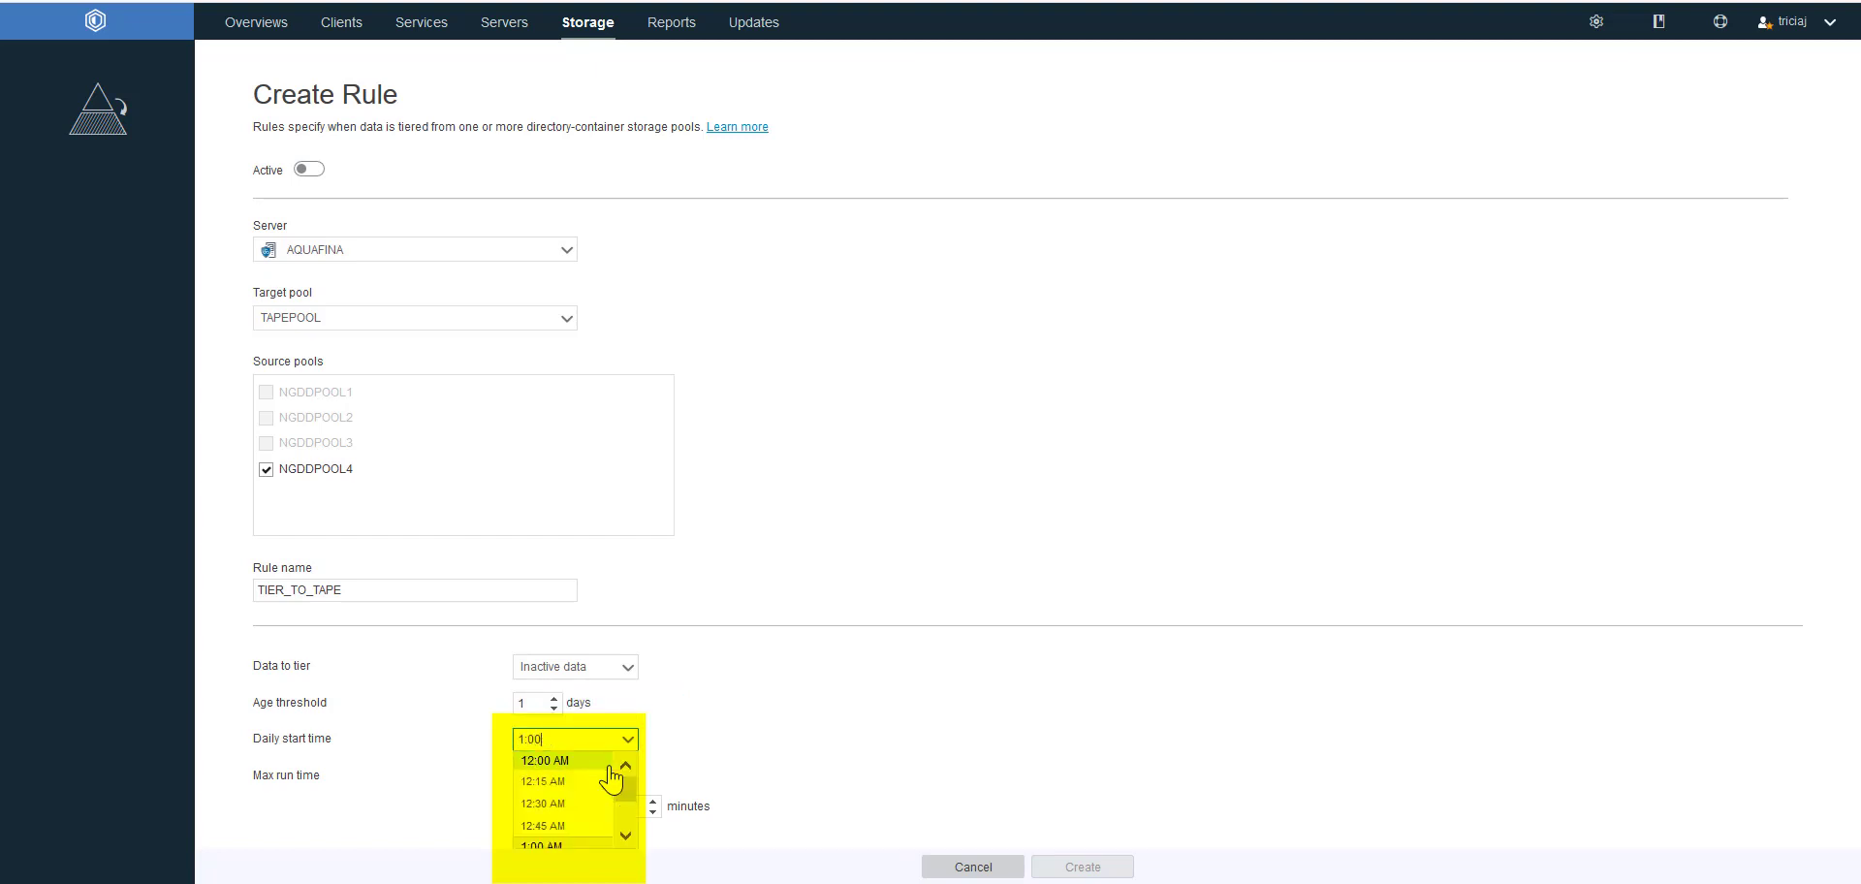
{"action": "left_click", "coordinate": [743, 754]}
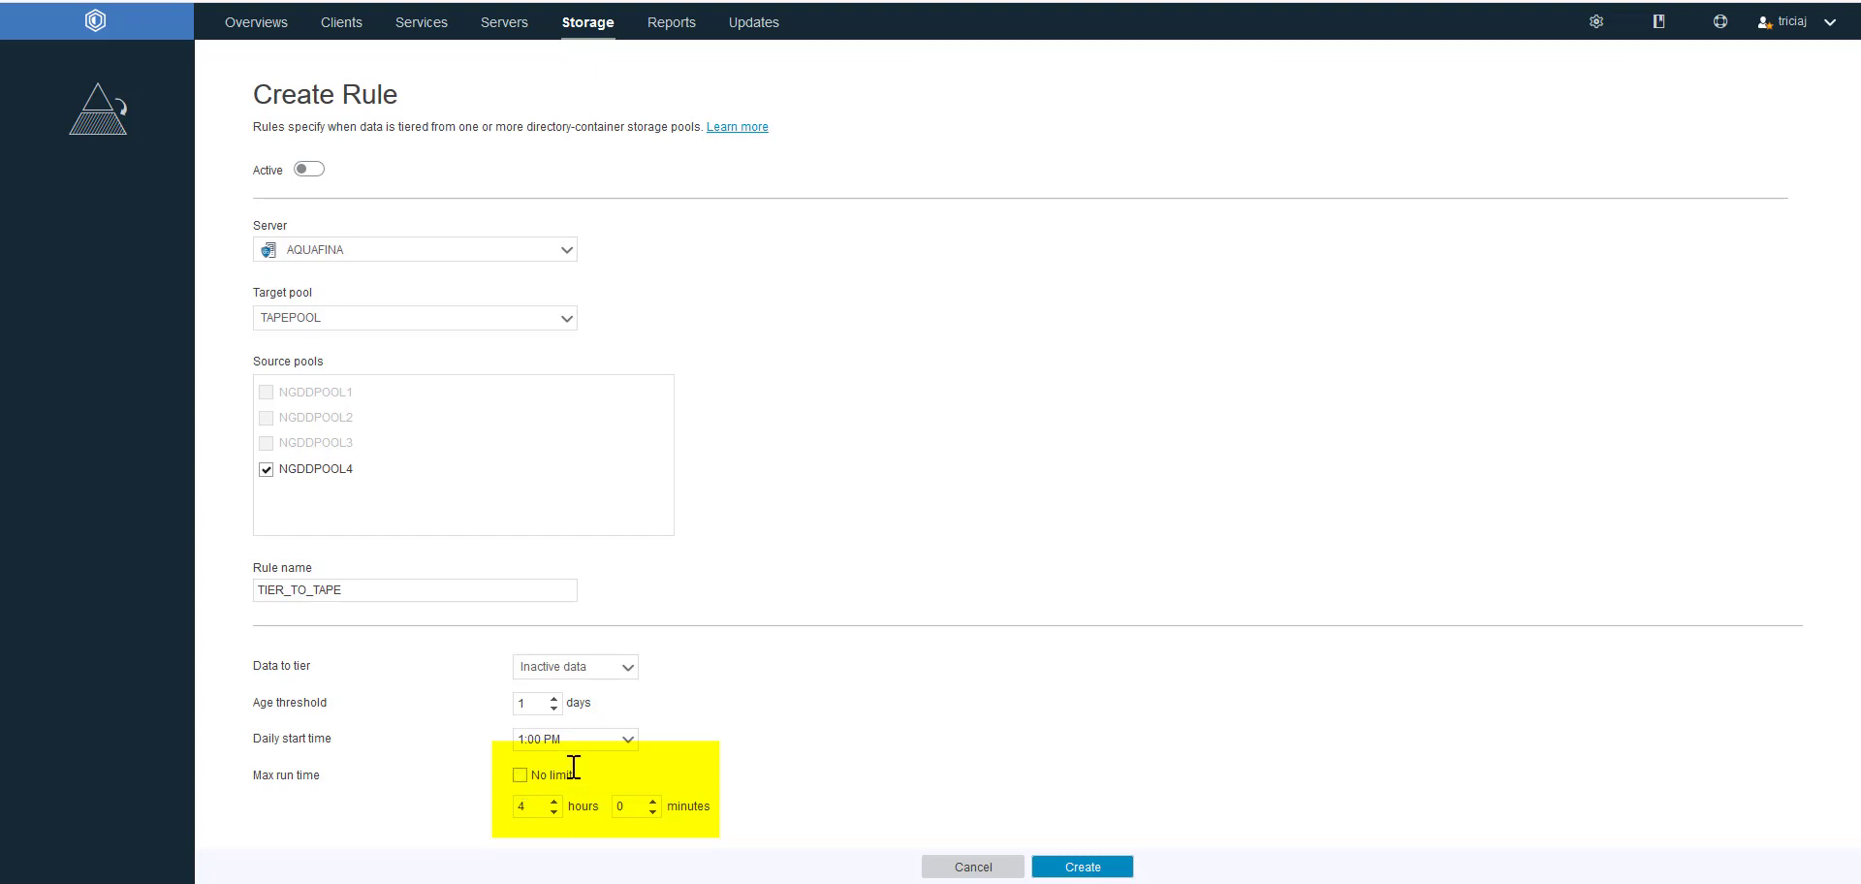
Create the TIER_TO_TAPE rule, then select it in the Tiering Rules list.
{"action": "left_click", "coordinate": [1086, 867]}
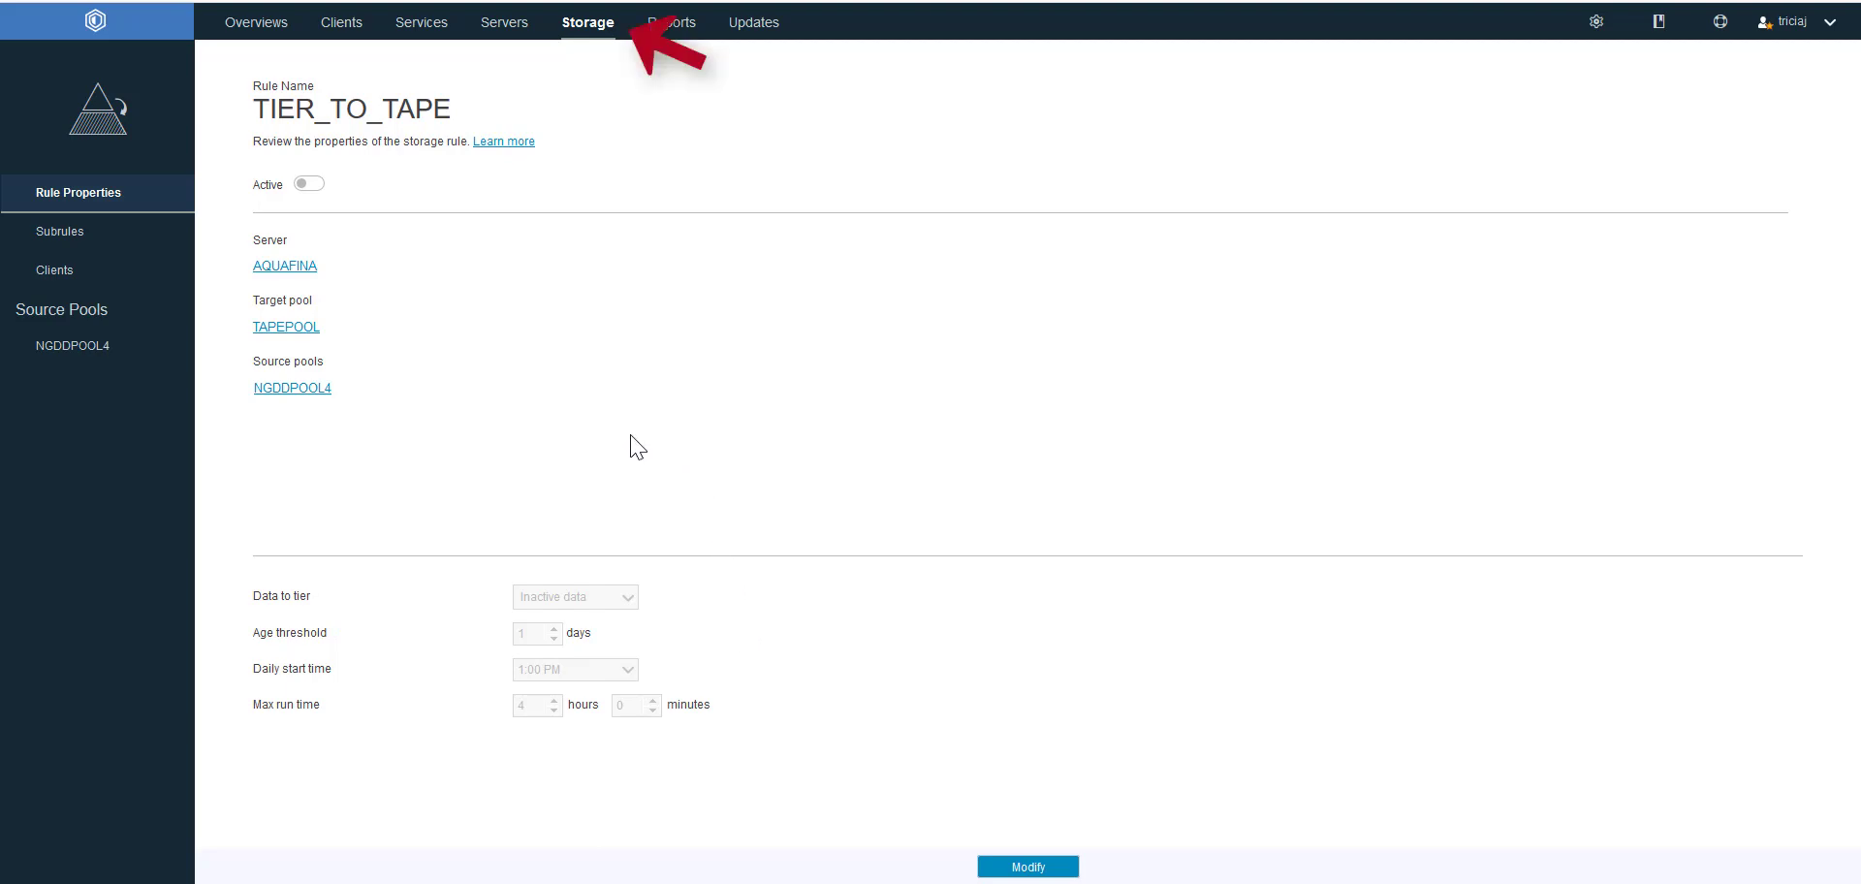
{"action": "mouse_move", "coordinate": [603, 27]}
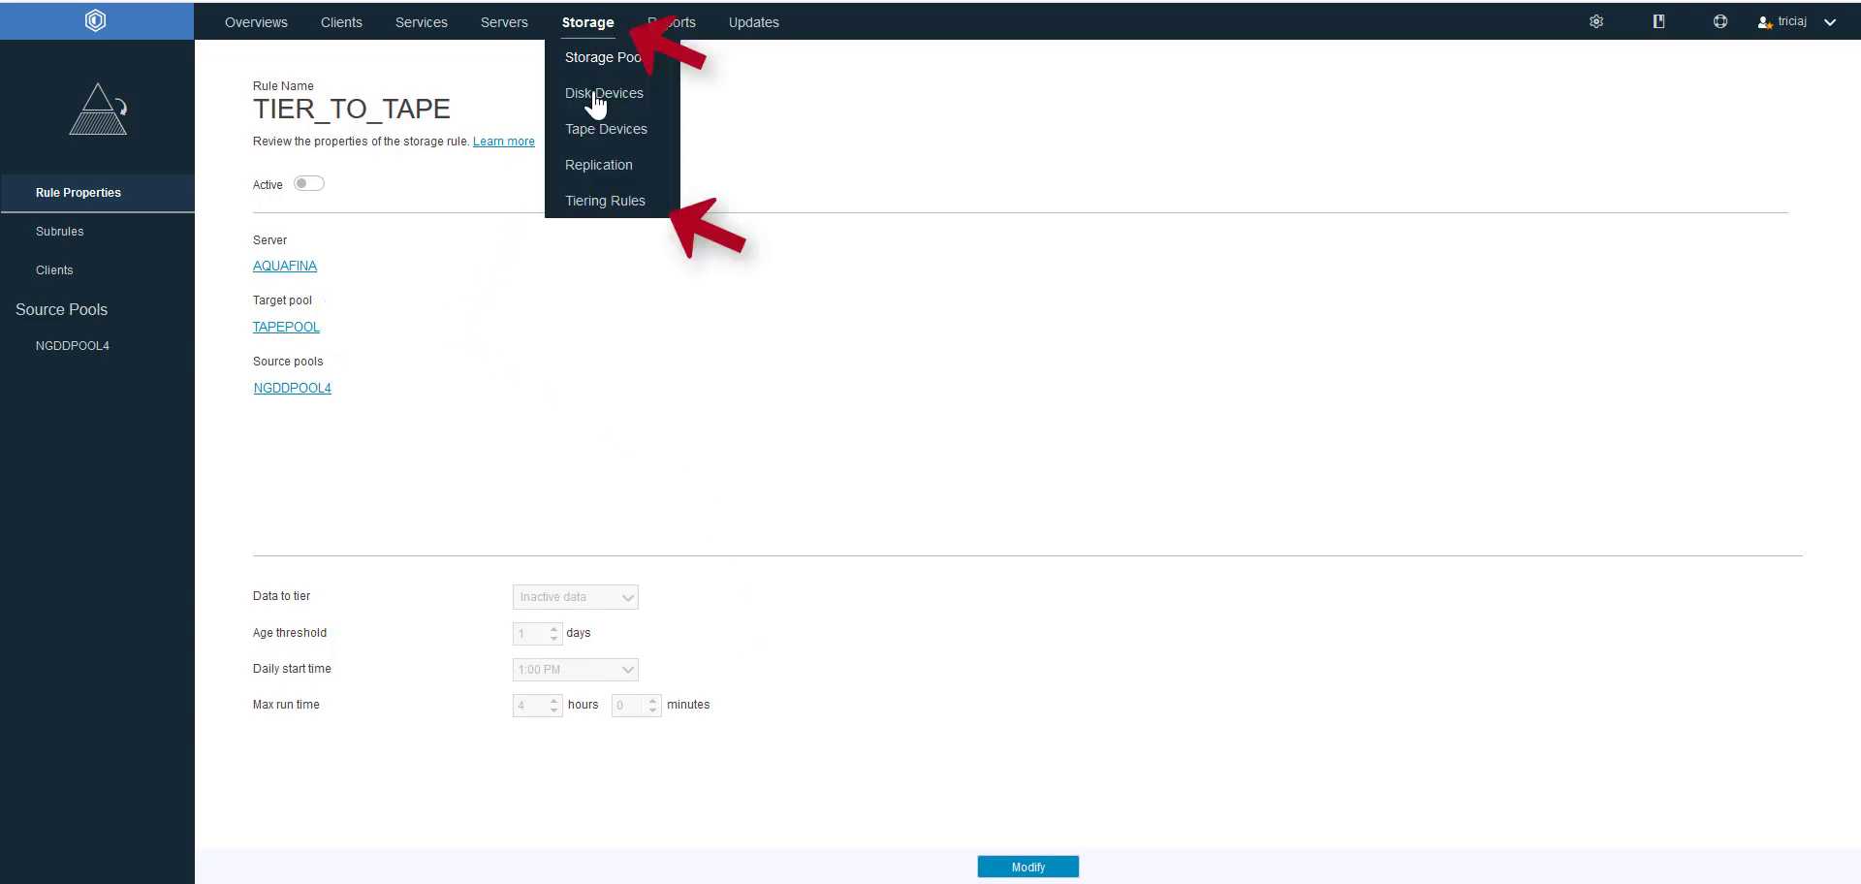
{"action": "left_click", "coordinate": [596, 199]}
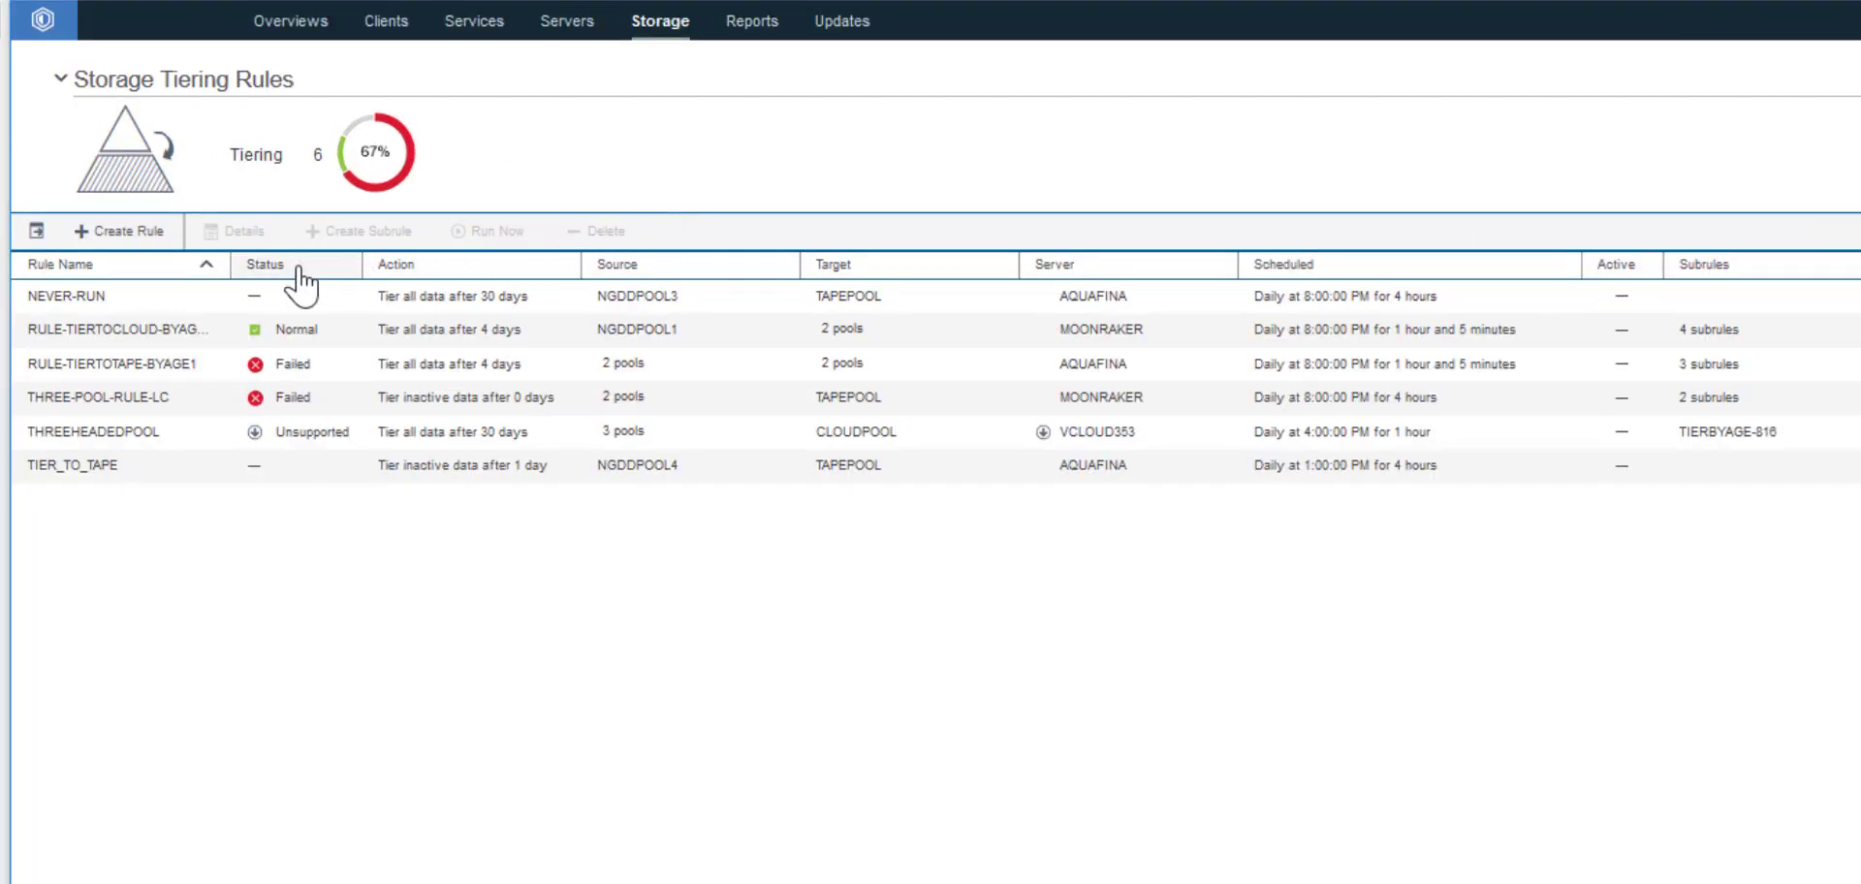
{"action": "left_click", "coordinate": [101, 475]}
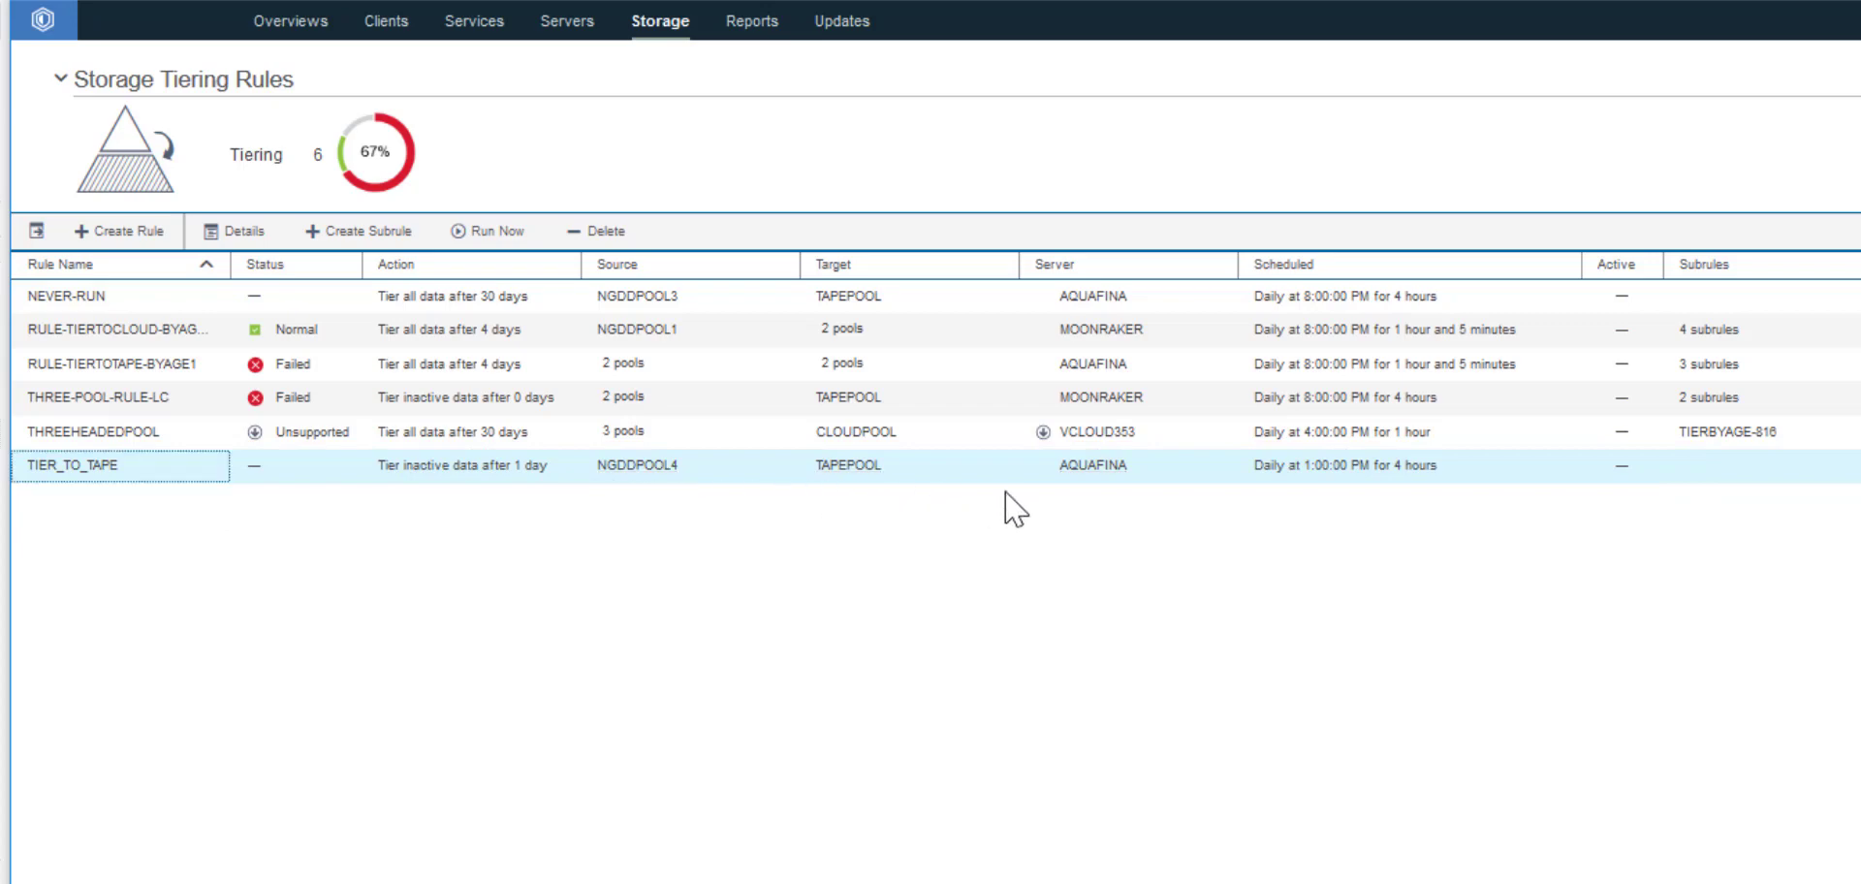
Start subrule subrule_to_cloud targeting CLOUDPOOL, tiering only inactive data.
{"action": "left_click", "coordinate": [359, 235]}
{"action": "left_click", "coordinate": [543, 250]}
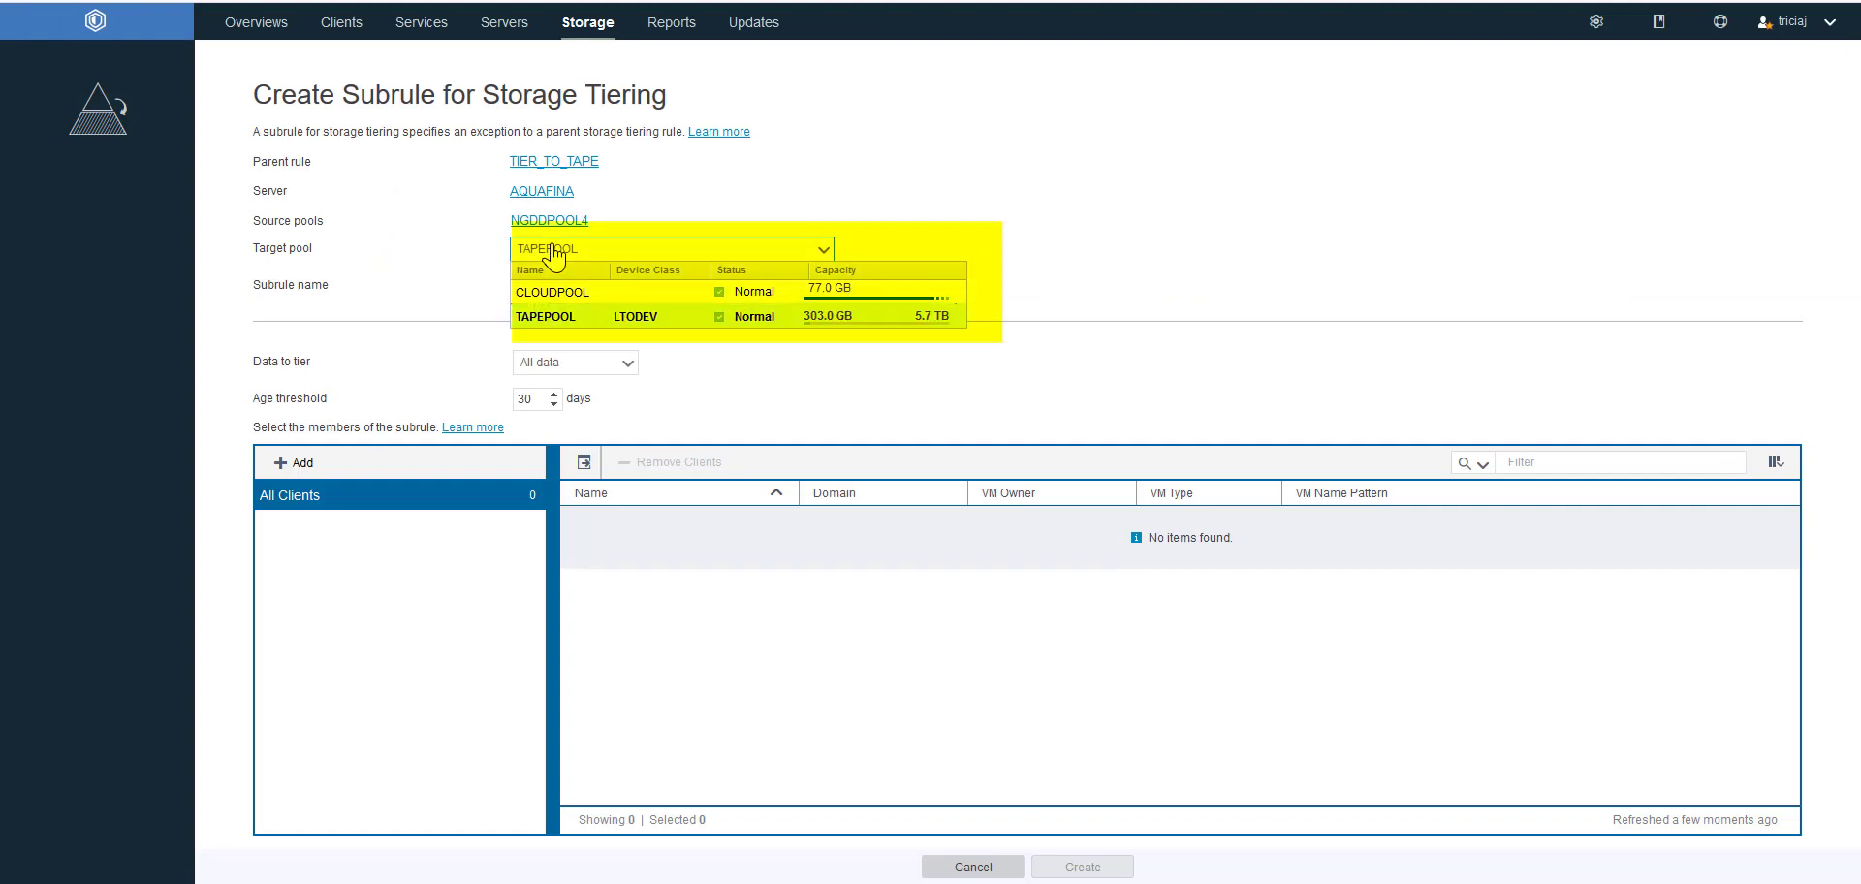
{"action": "left_click", "coordinate": [553, 295]}
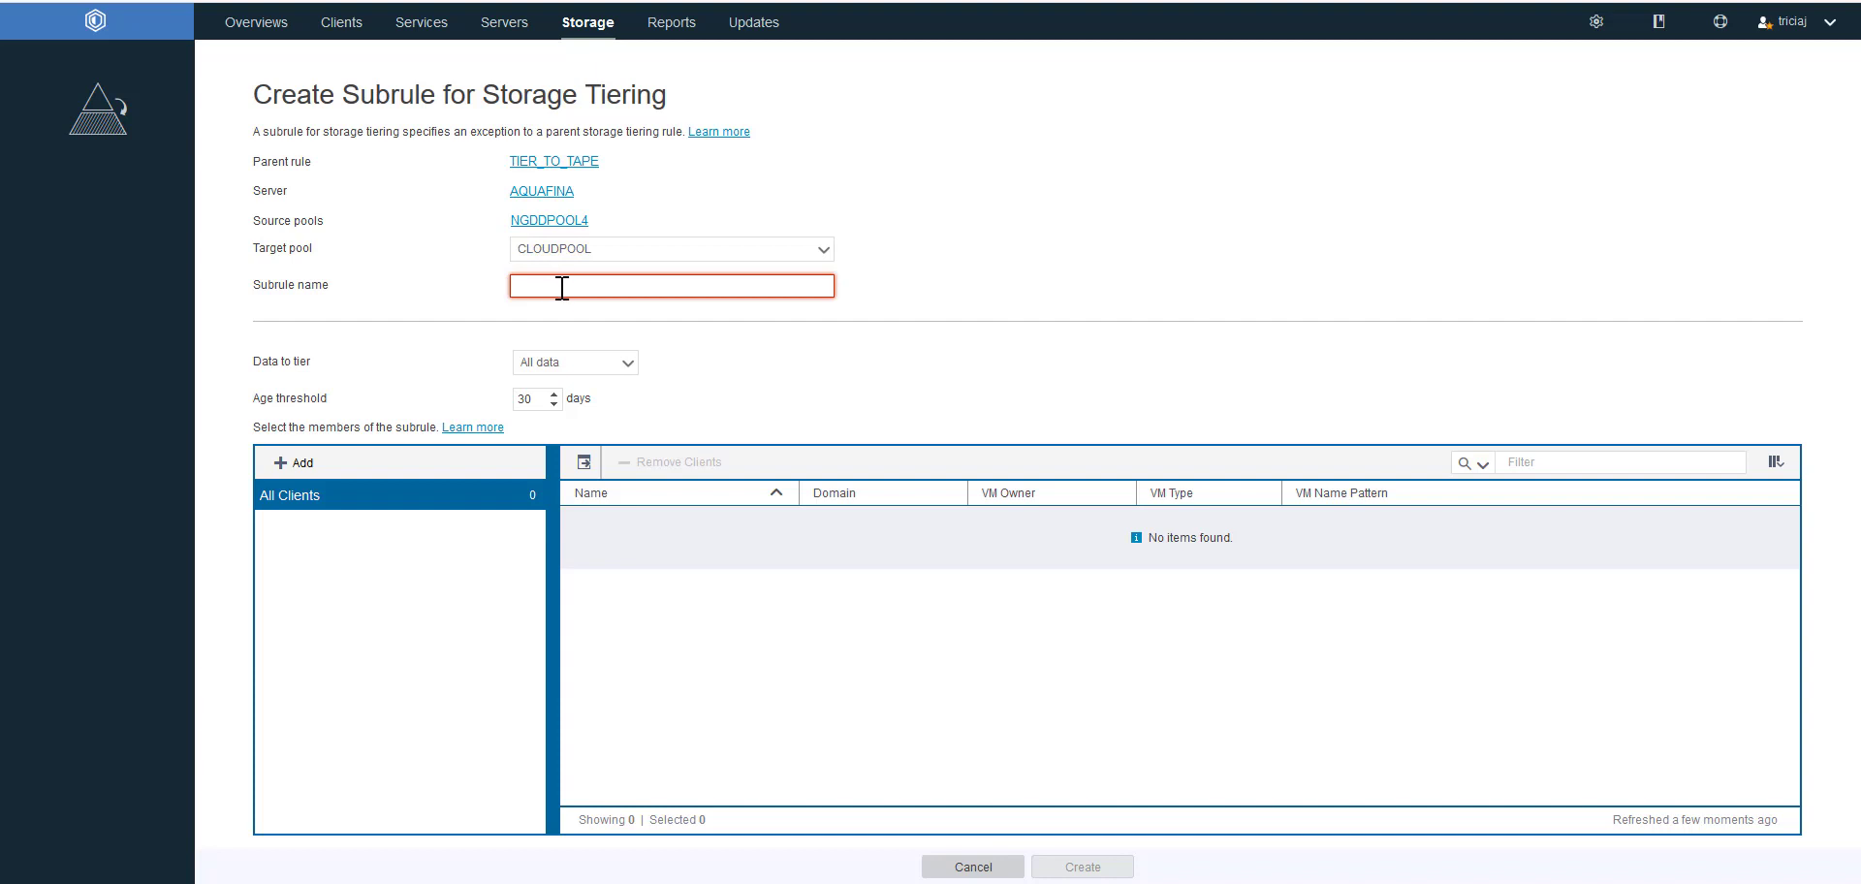
{"action": "type", "text": "subrule"}
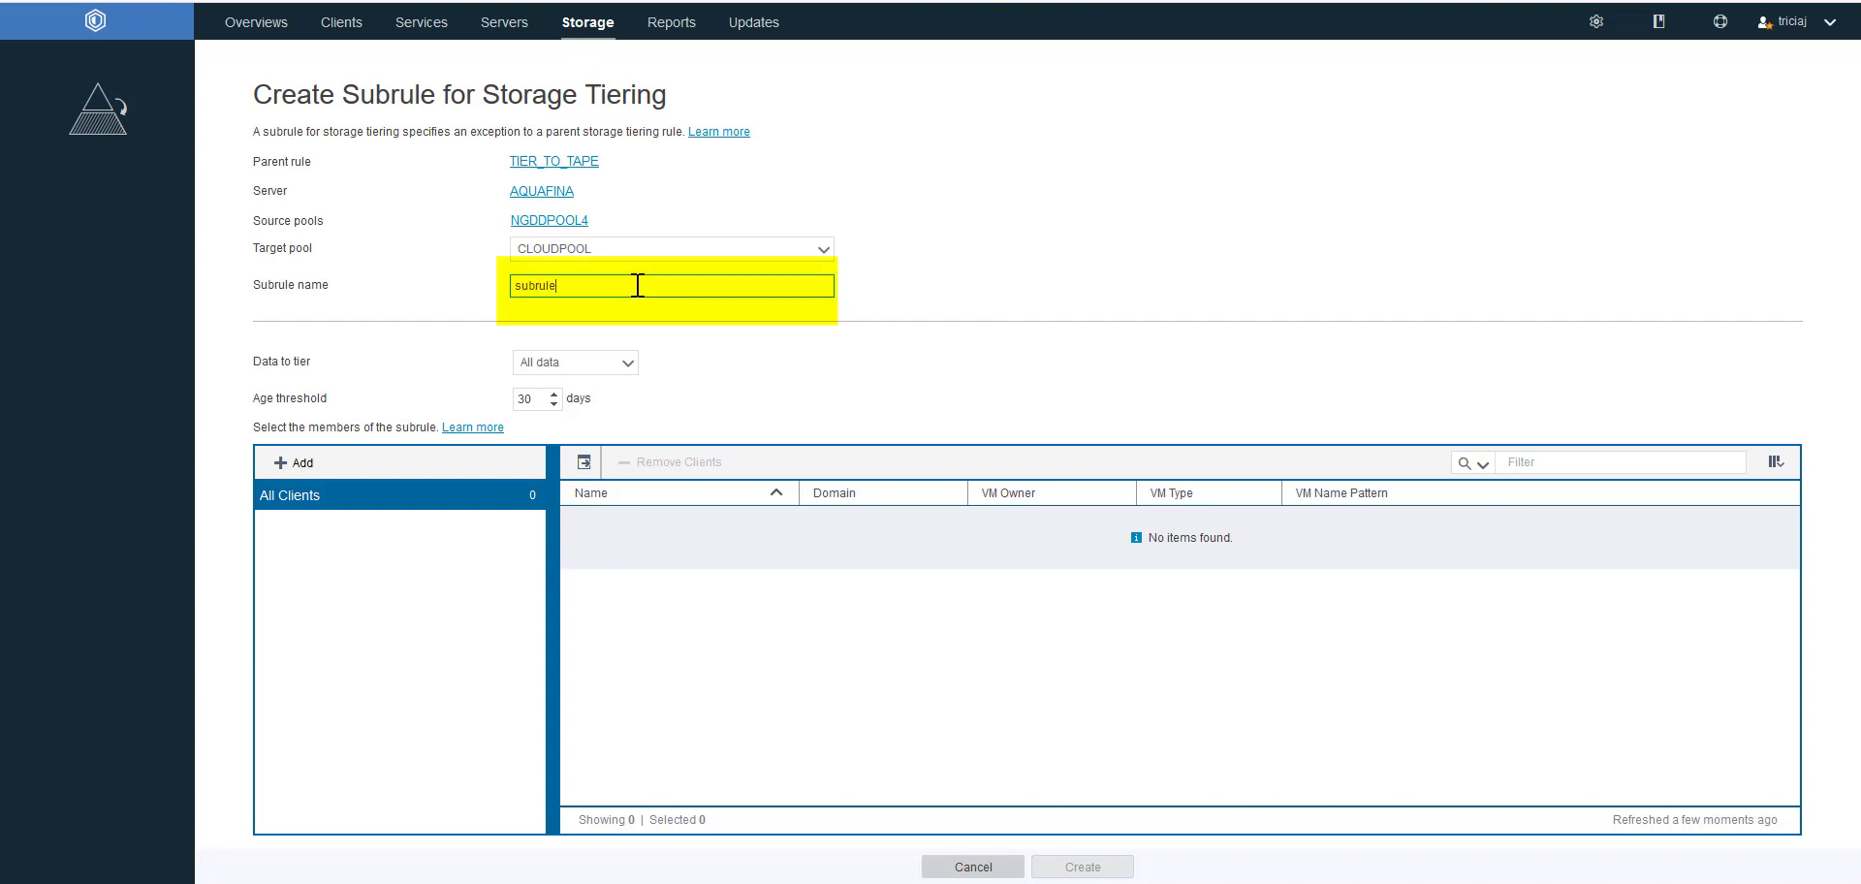
{"action": "type", "text": "_to_cloud"}
{"action": "left_click", "coordinate": [627, 378]}
{"action": "left_click", "coordinate": [593, 411]}
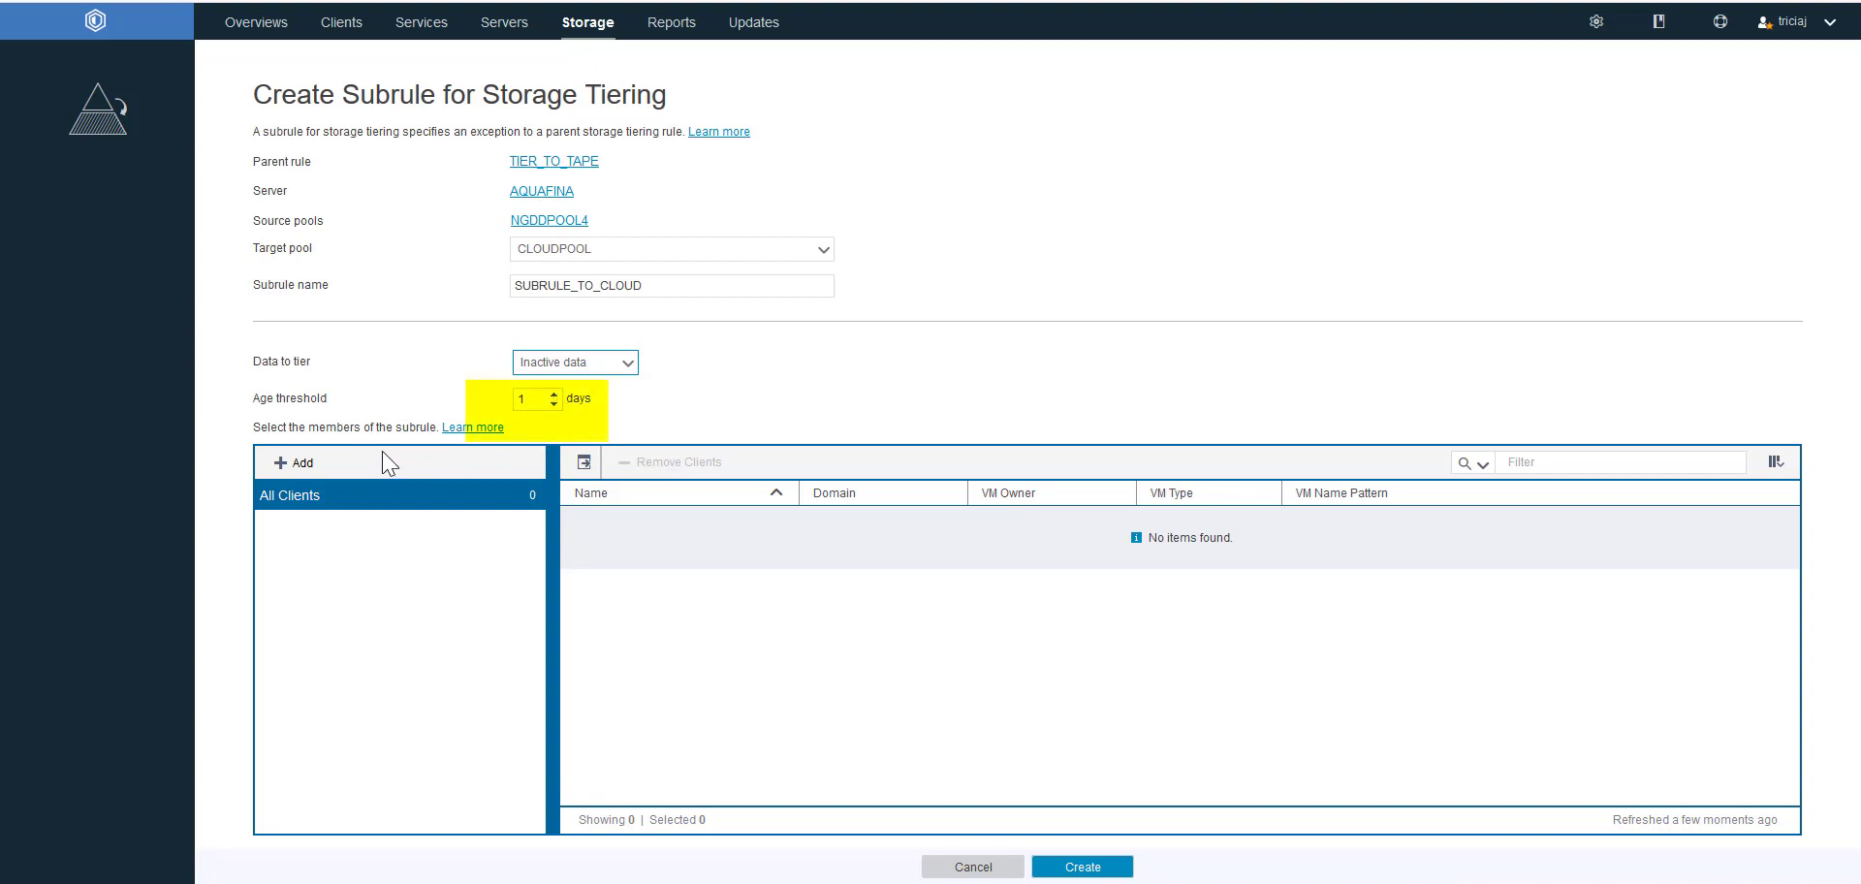
Add client DOM4NODE24 to the subrule via the filter '24', then return to Tiering Rules.
{"action": "left_click", "coordinate": [296, 463]}
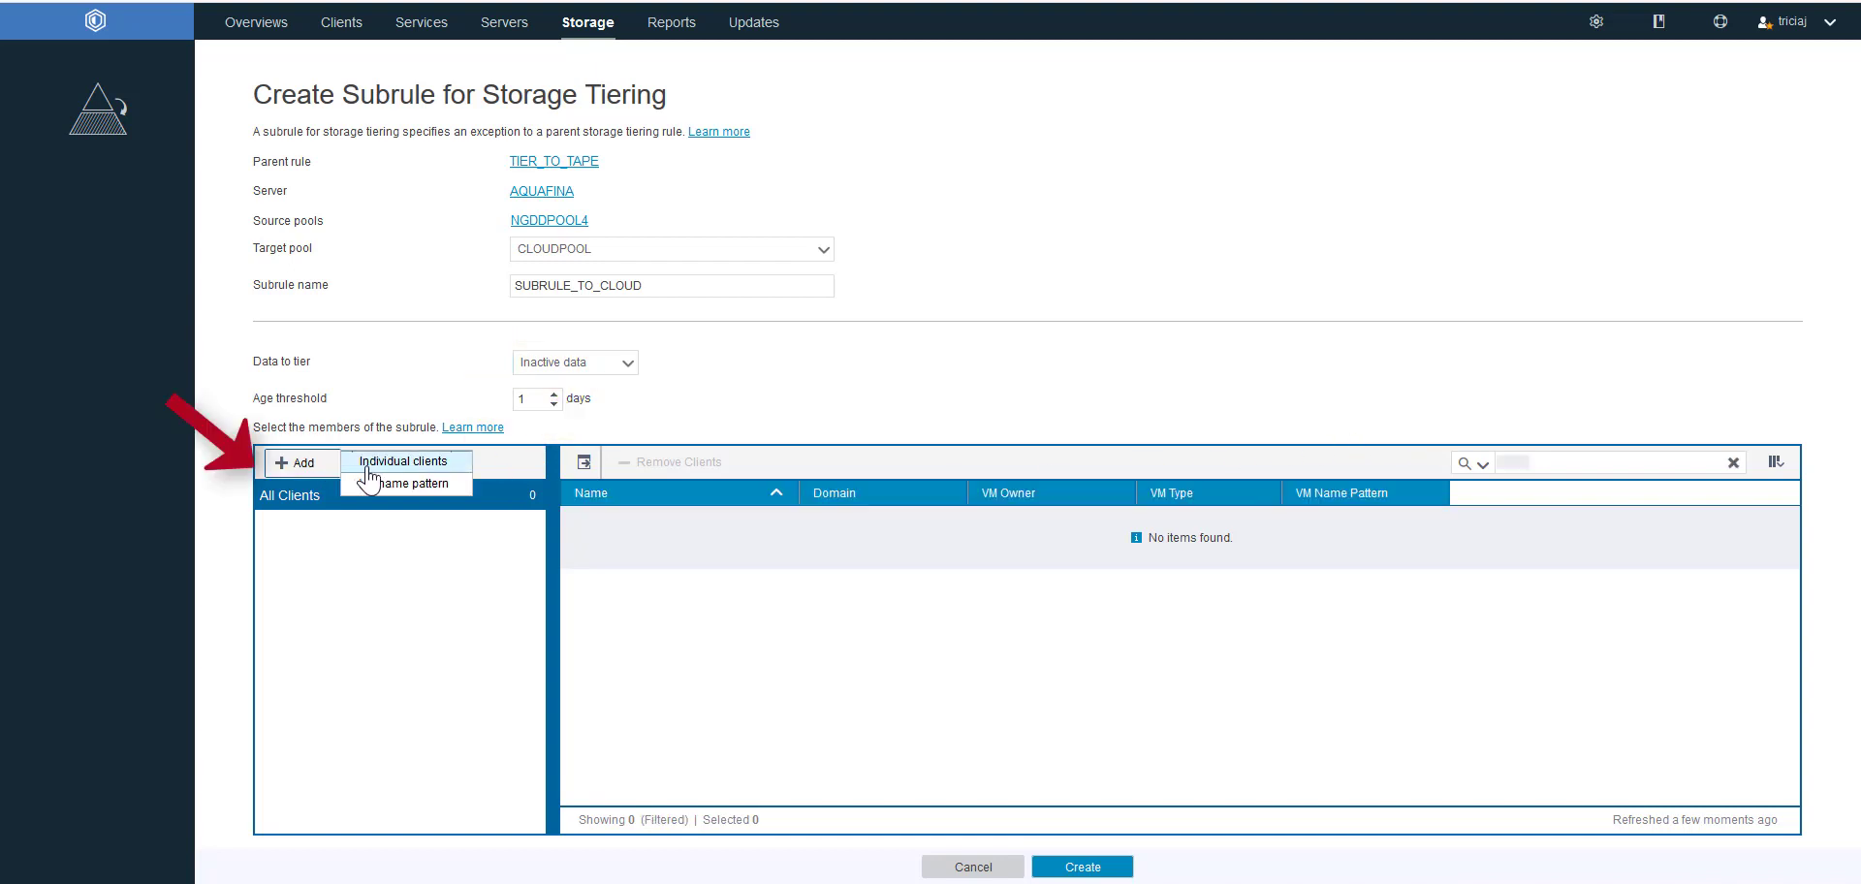
{"action": "left_click", "coordinate": [374, 463]}
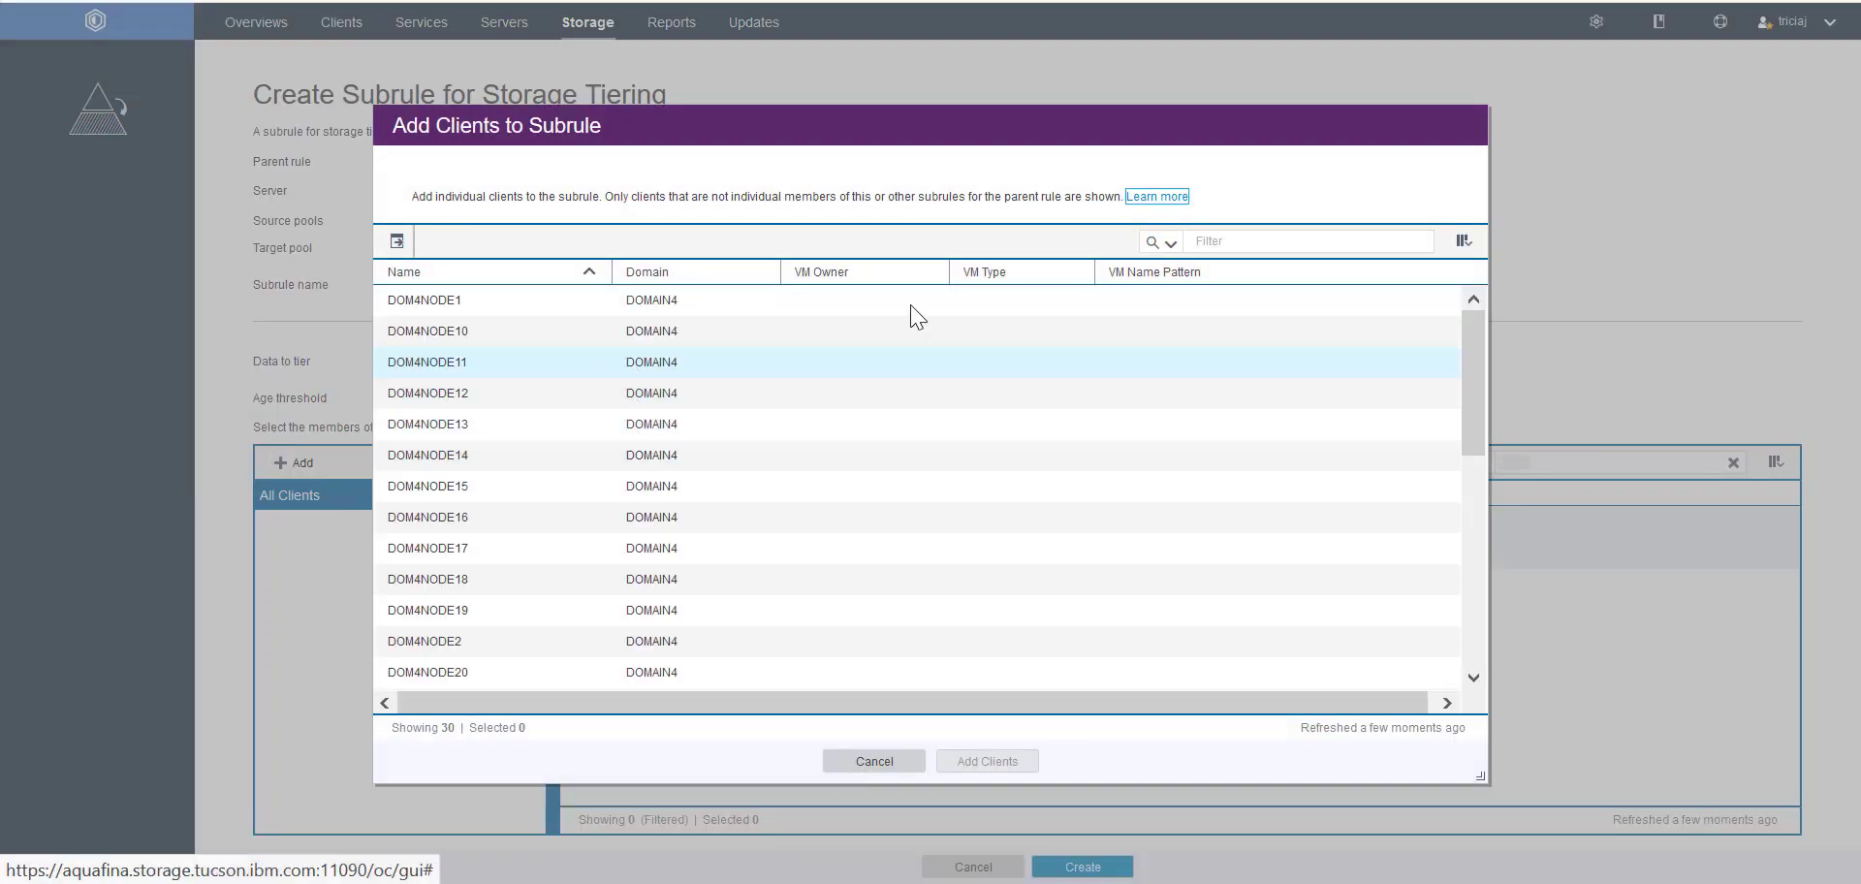
{"action": "left_click", "coordinate": [1242, 240]}
{"action": "type", "text": "24"}
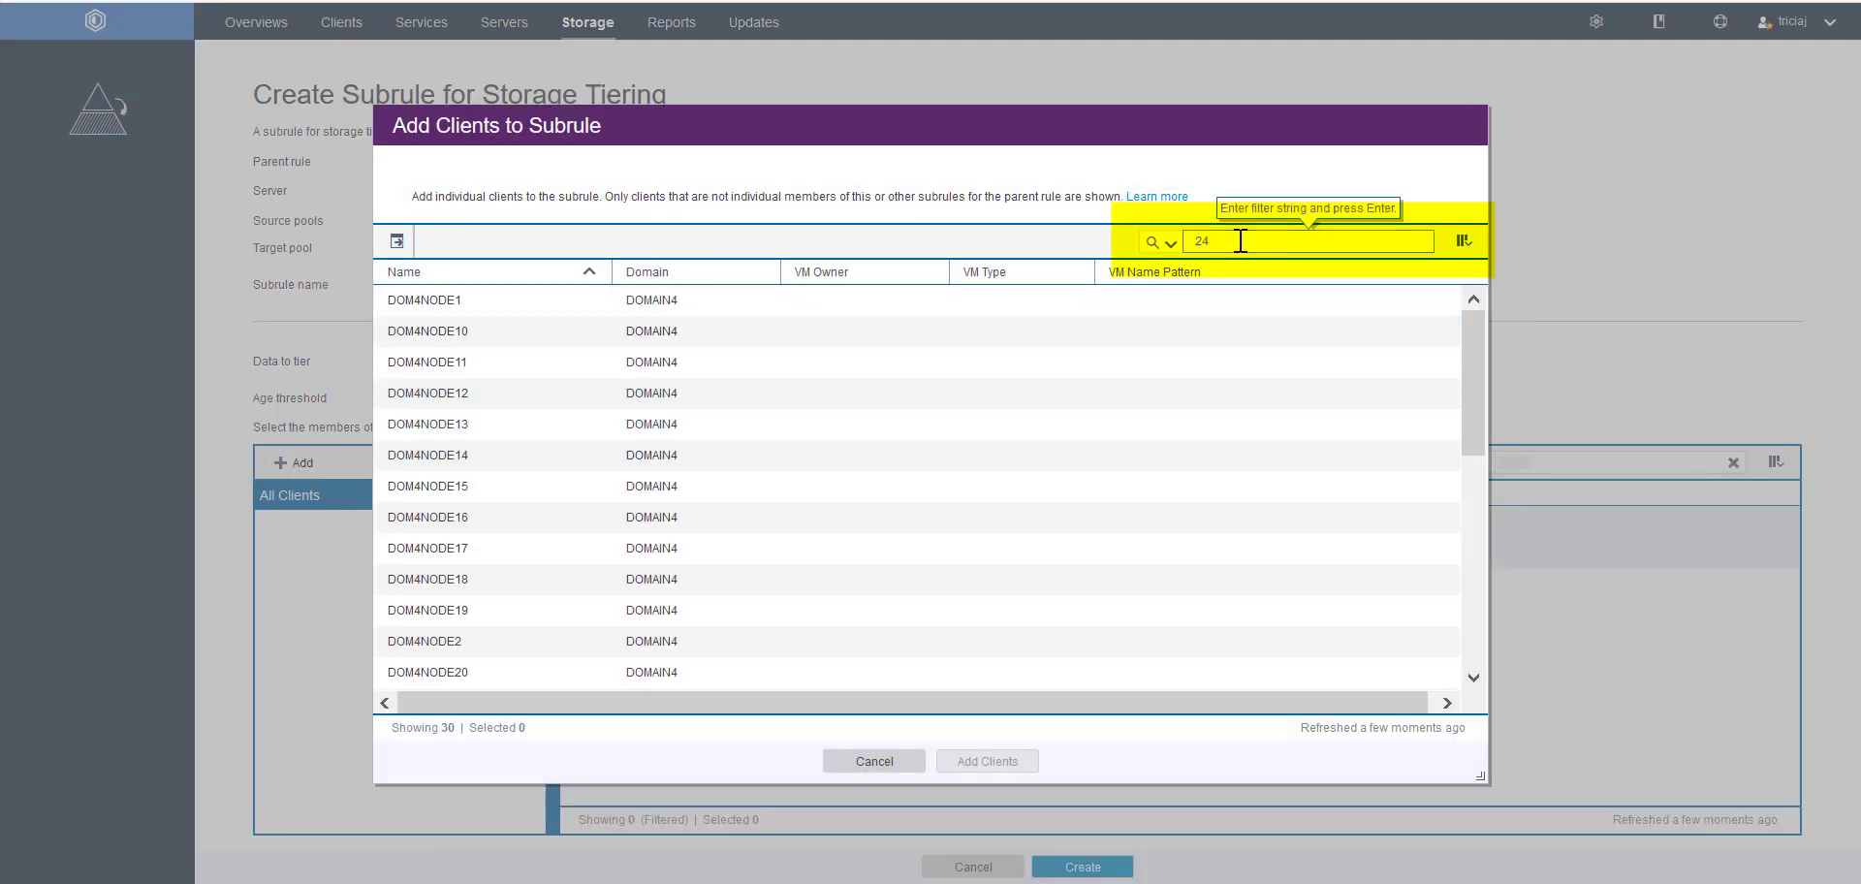
{"action": "key", "text": "Return"}
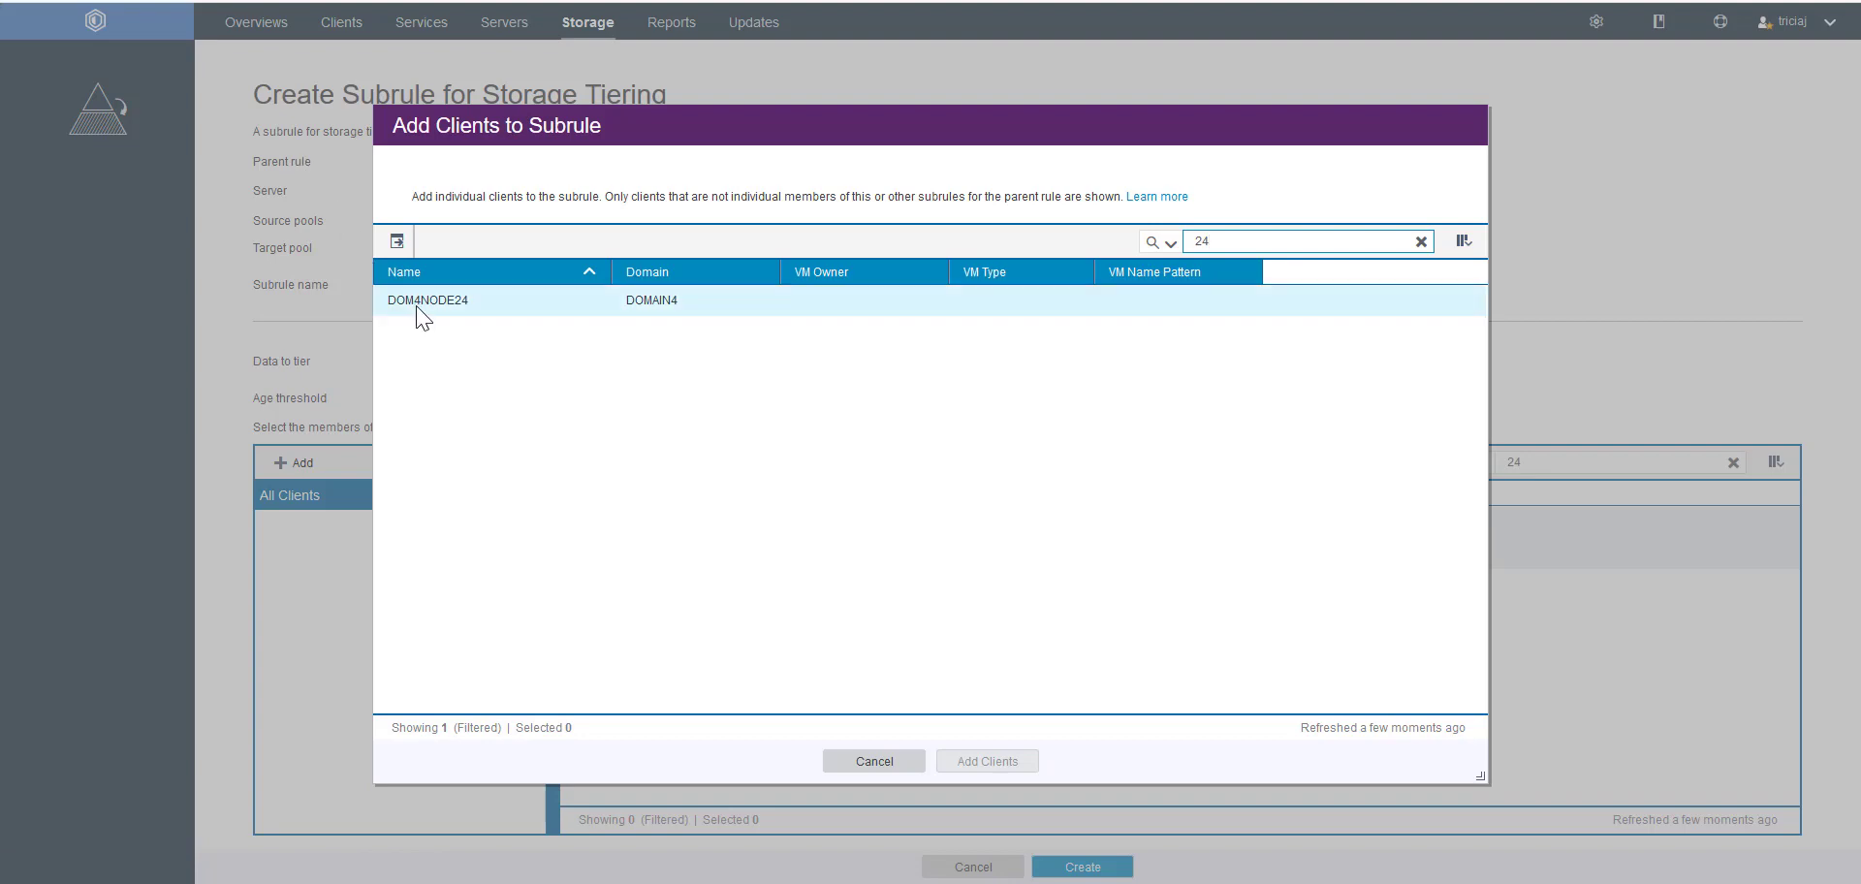
{"action": "left_click", "coordinate": [422, 302]}
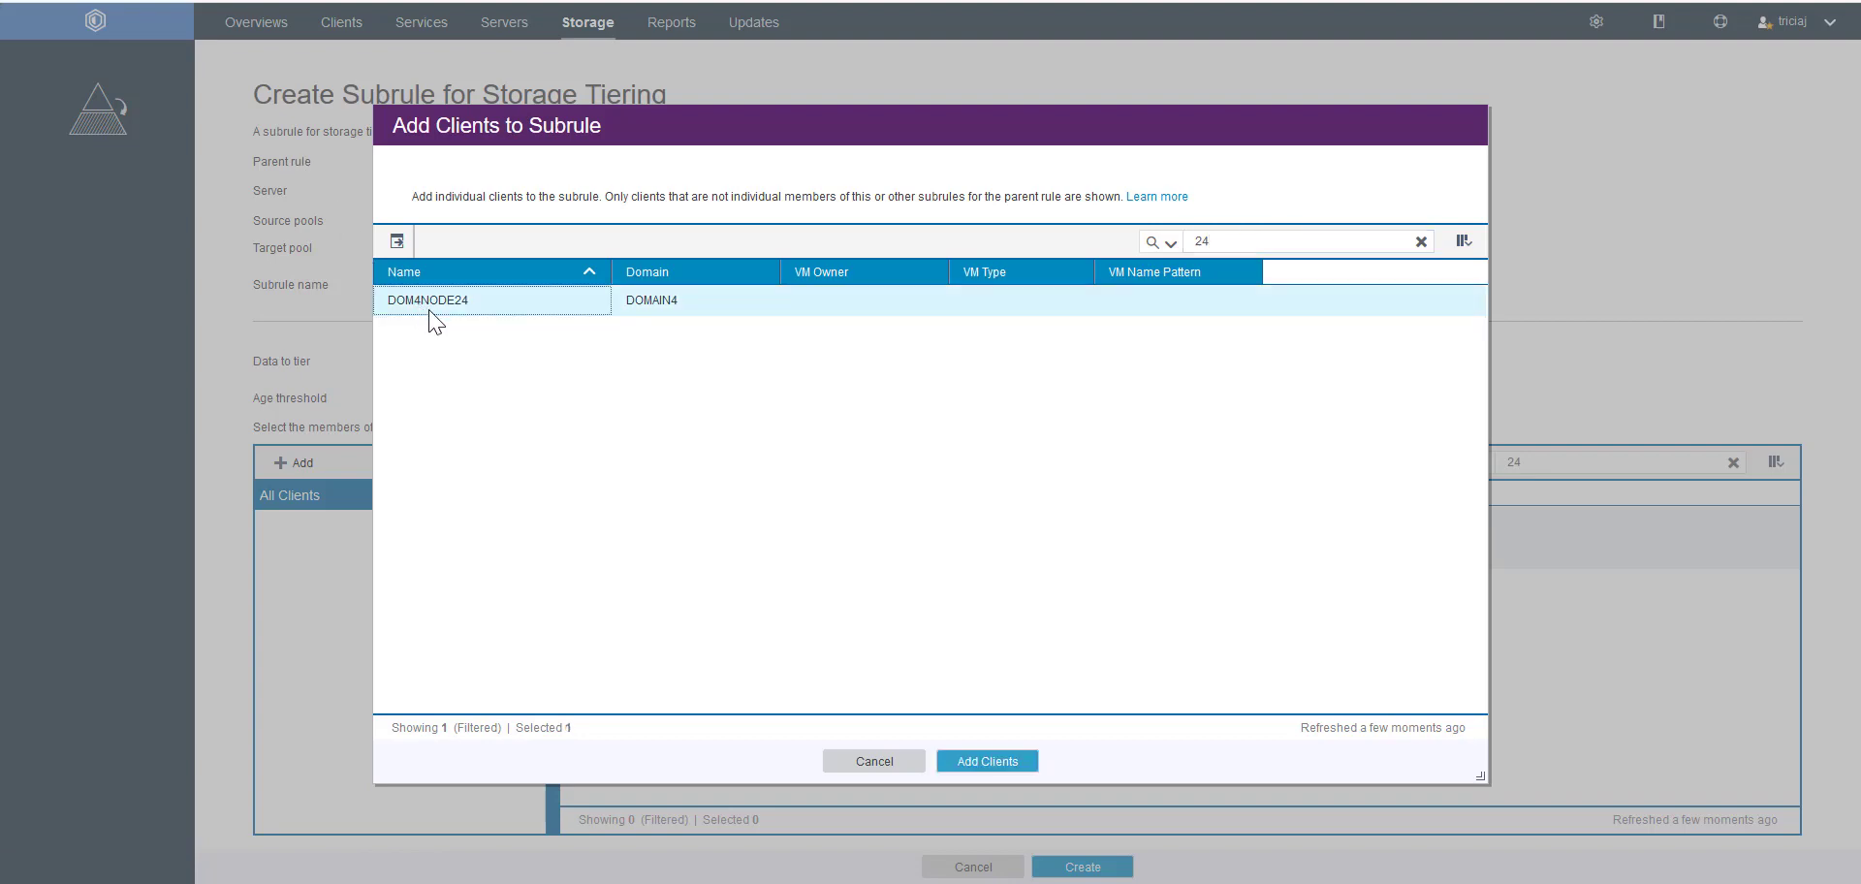
{"action": "left_click", "coordinate": [989, 761]}
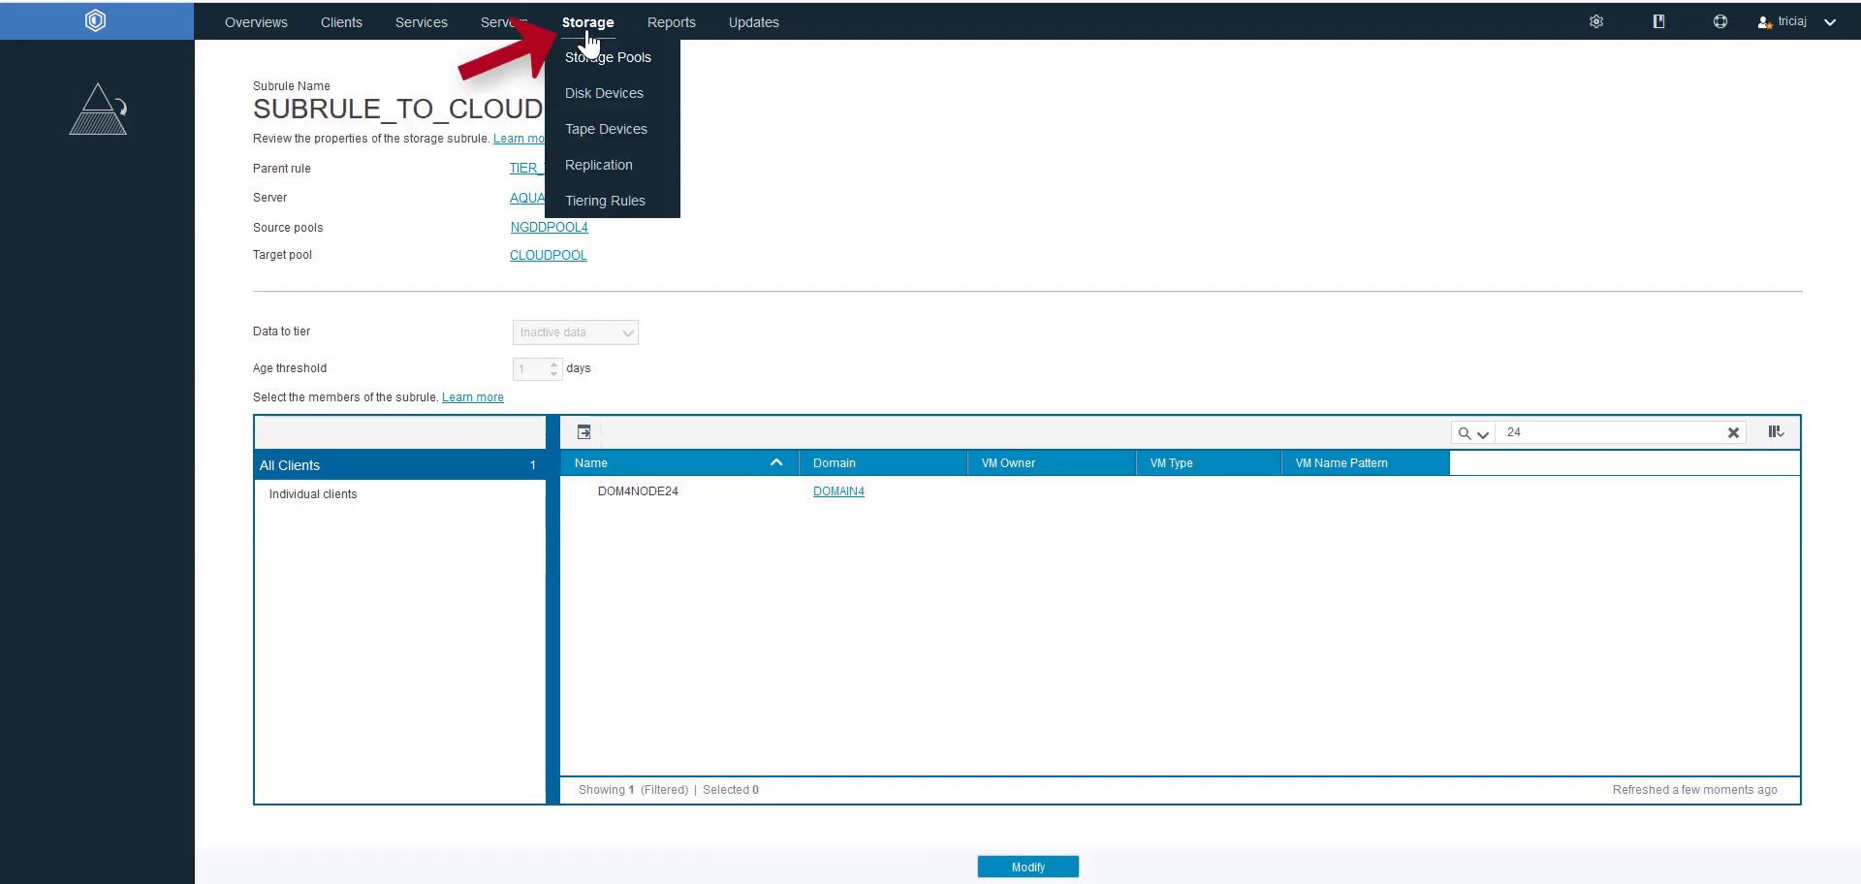
{"action": "left_click", "coordinate": [605, 201]}
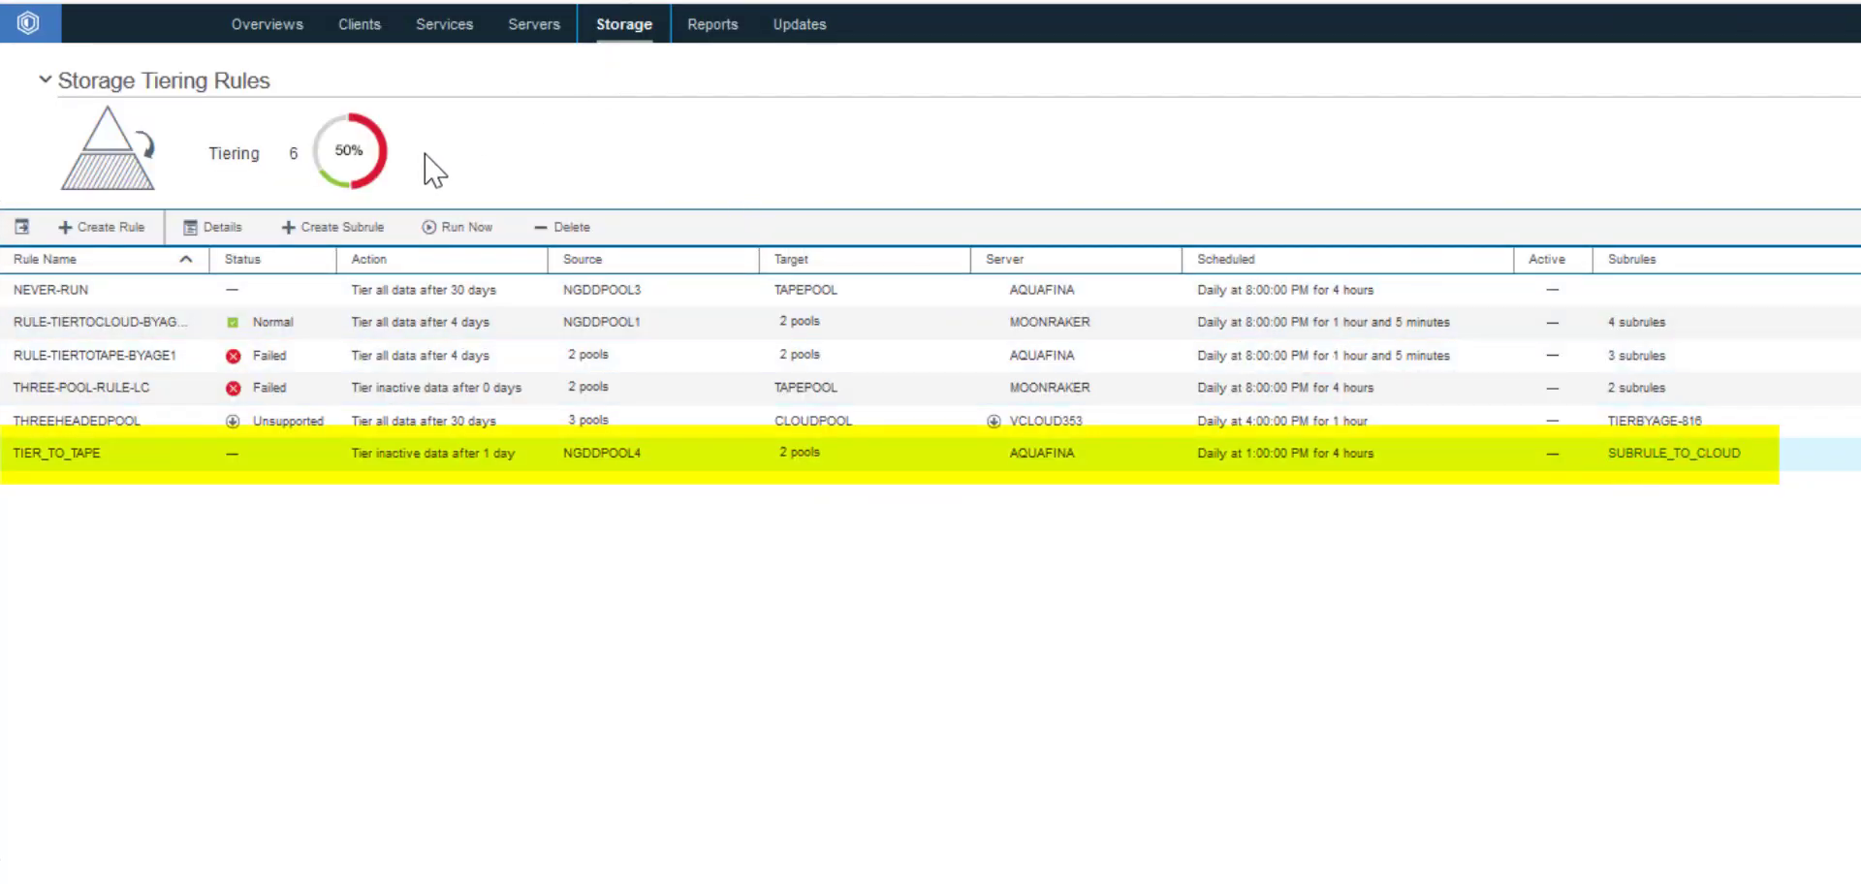
Start subrule SUBRULE_TO_TAPE_ACTIVE targeting TAPEPOOL, tiering all data after 24 days.
{"action": "left_click", "coordinate": [335, 233]}
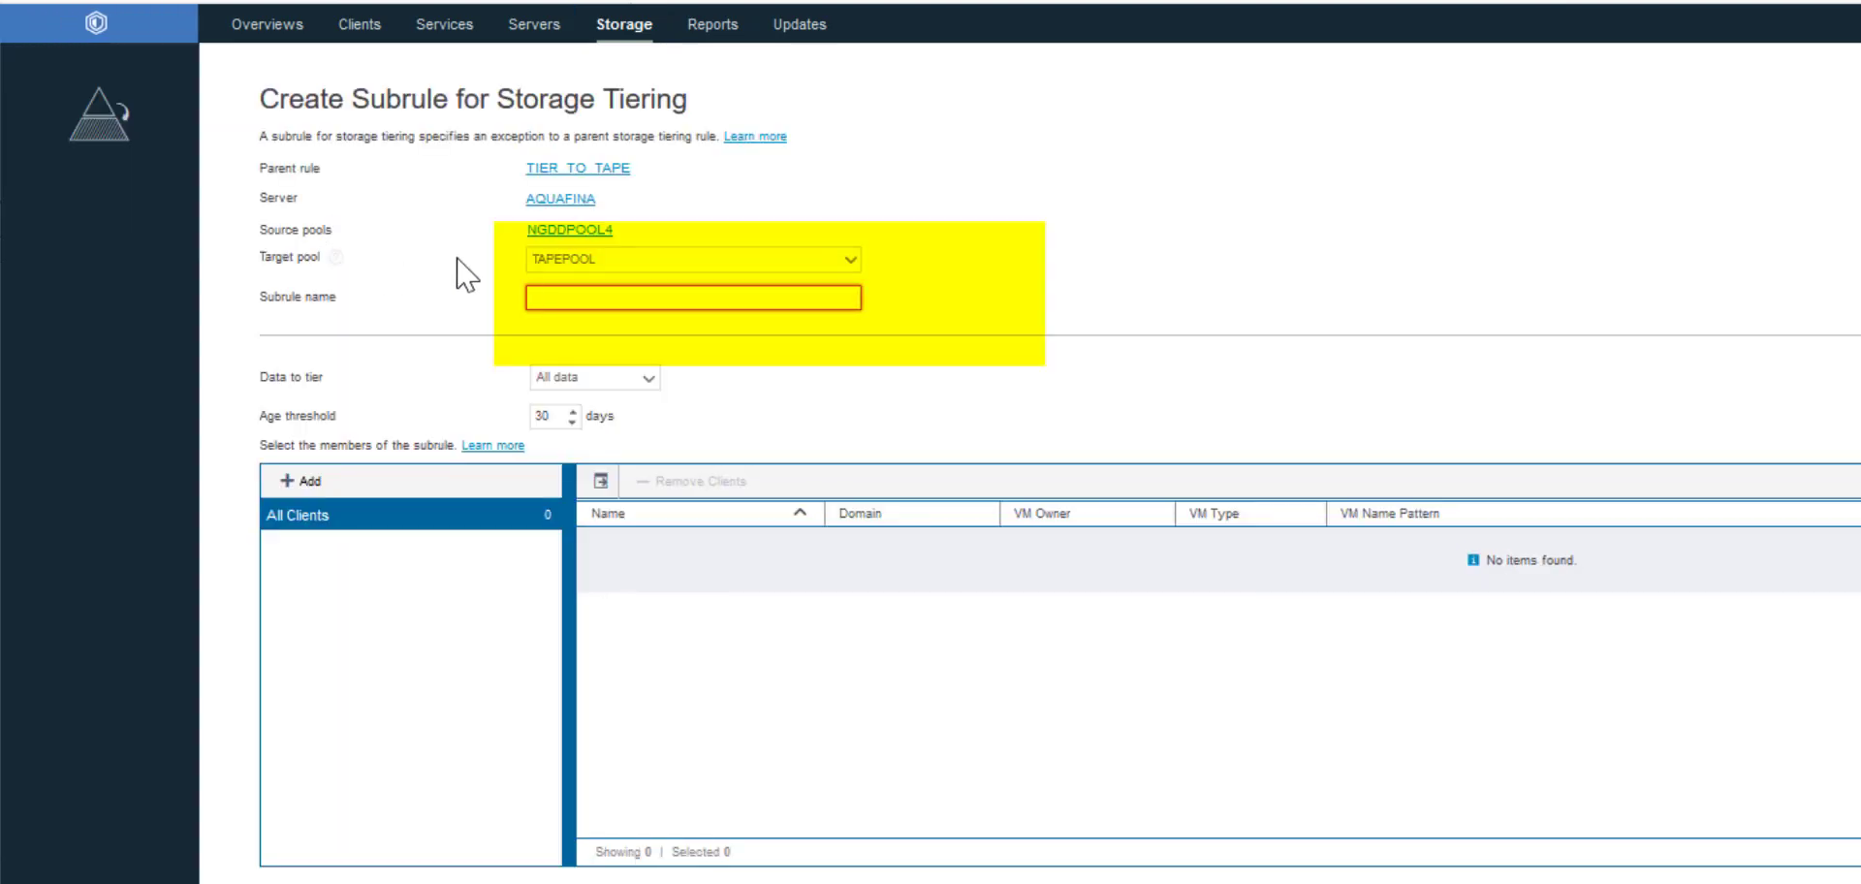
{"action": "left_click", "coordinate": [544, 267]}
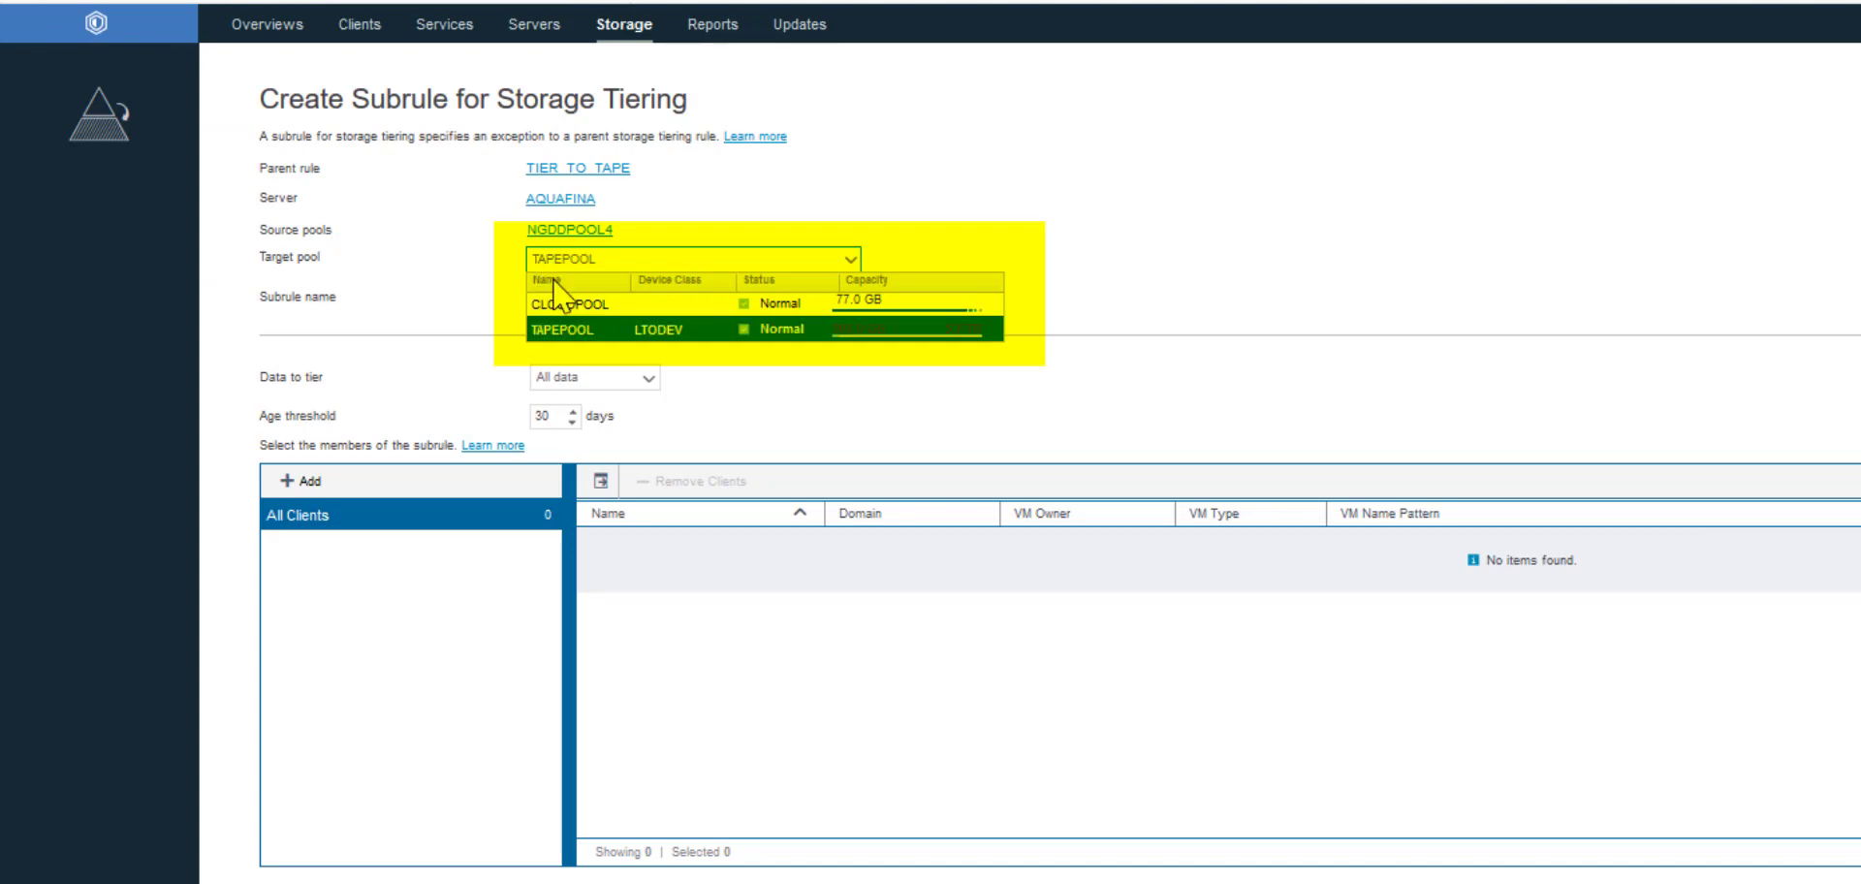
{"action": "left_click", "coordinate": [554, 330]}
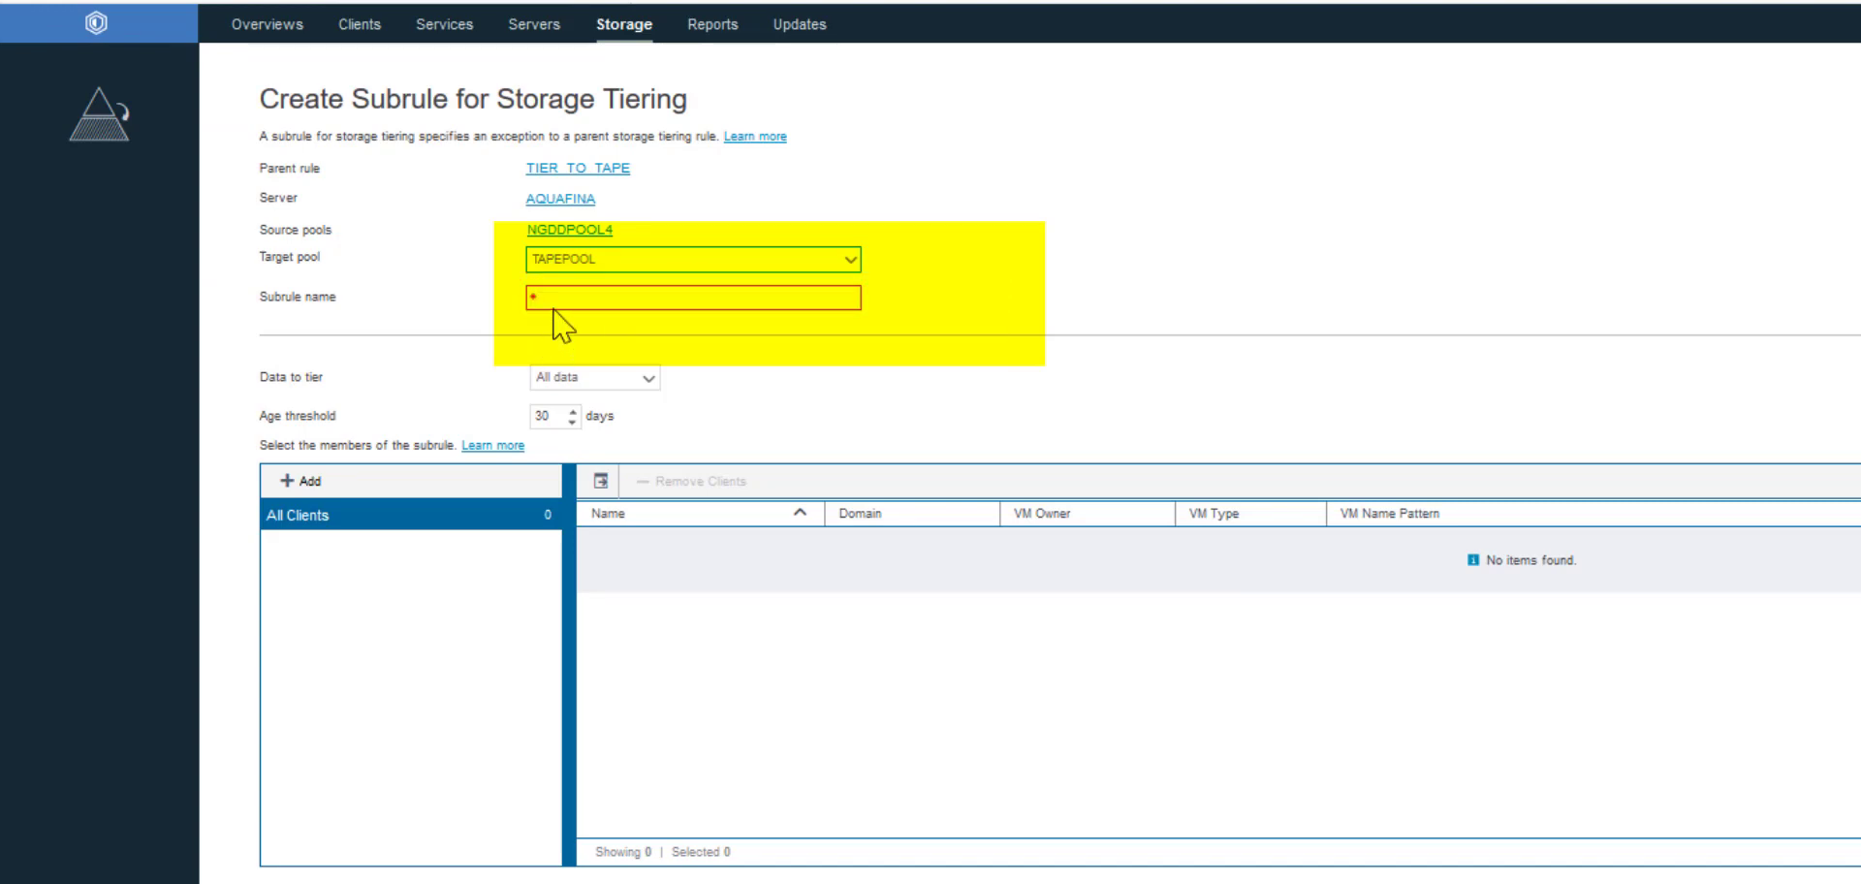
{"action": "type", "text": "SUBRULE_TO_TAPE_ACTIVE"}
{"action": "left_click", "coordinate": [617, 383]}
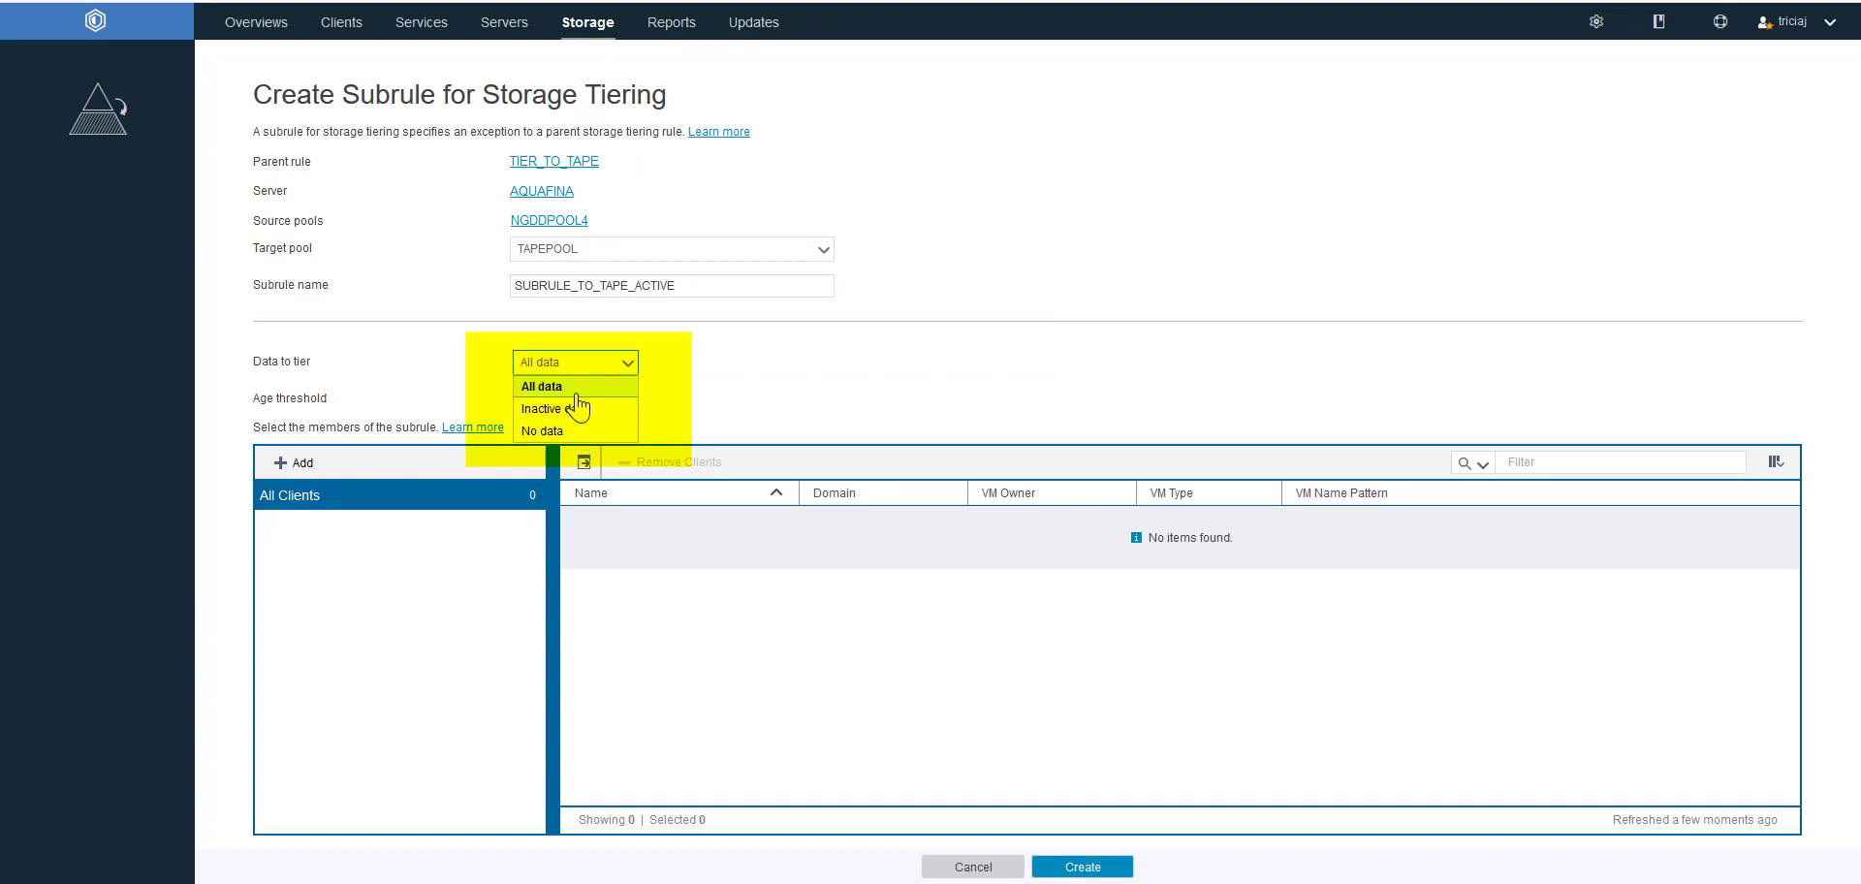
{"action": "left_click", "coordinate": [575, 388]}
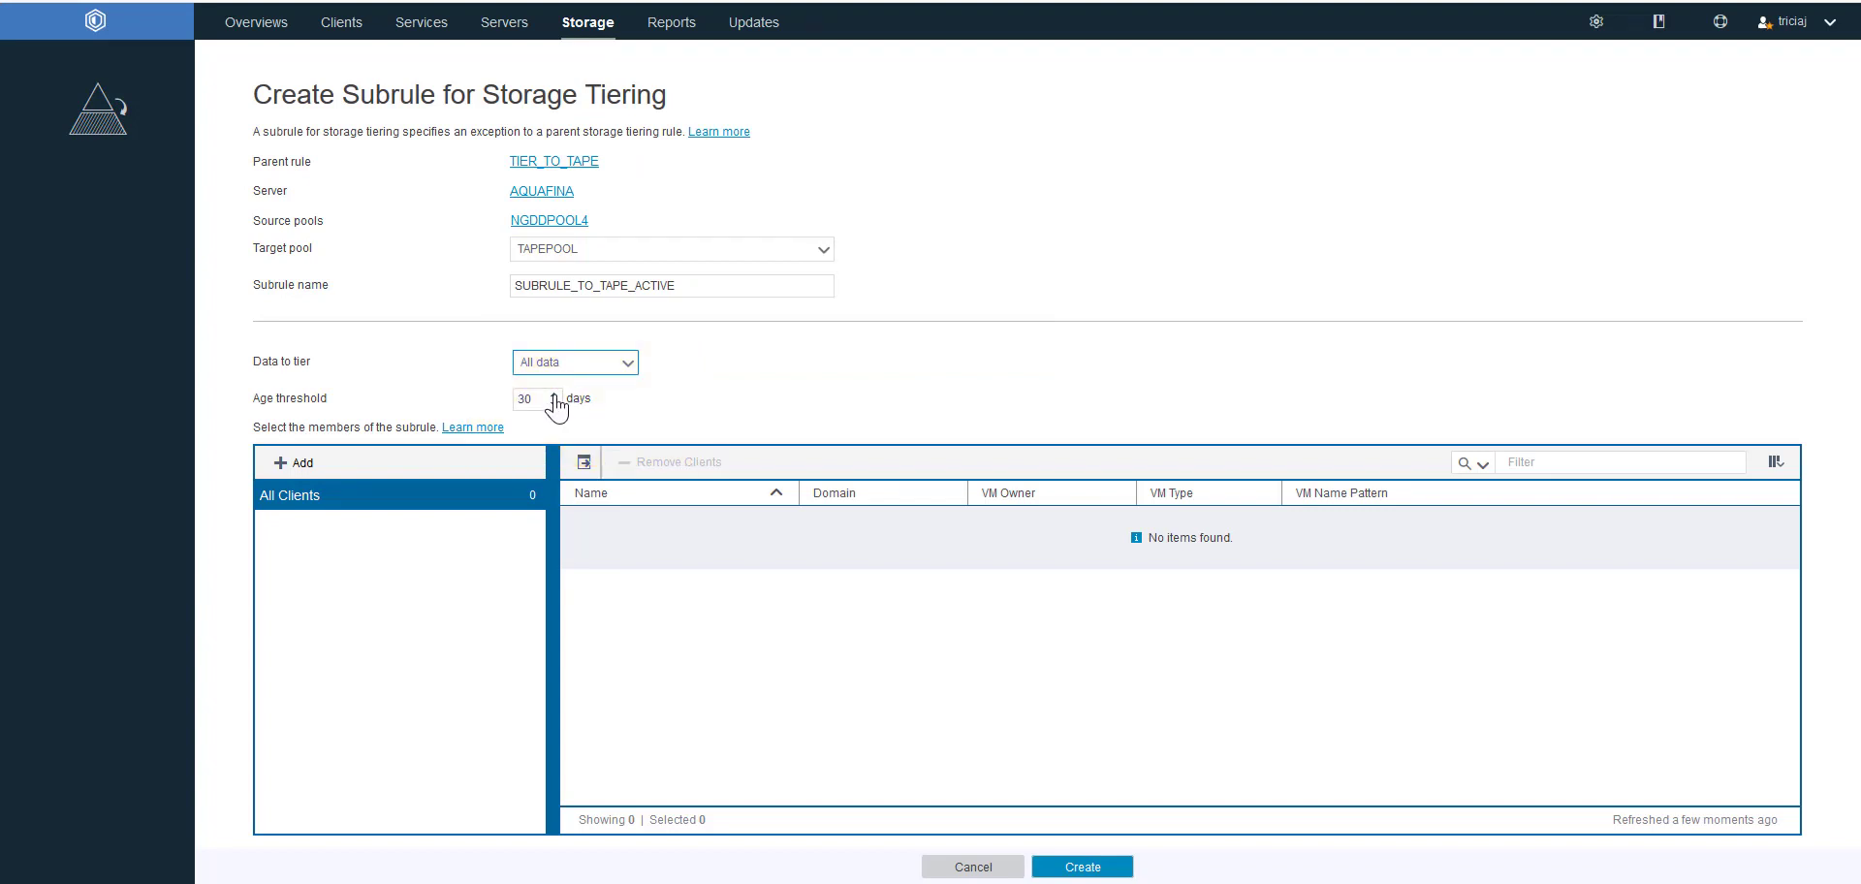
{"action": "left_click", "coordinate": [553, 405]}
Add client DOM4NODE13 to the subrule and create it.
{"action": "left_click", "coordinate": [292, 462]}
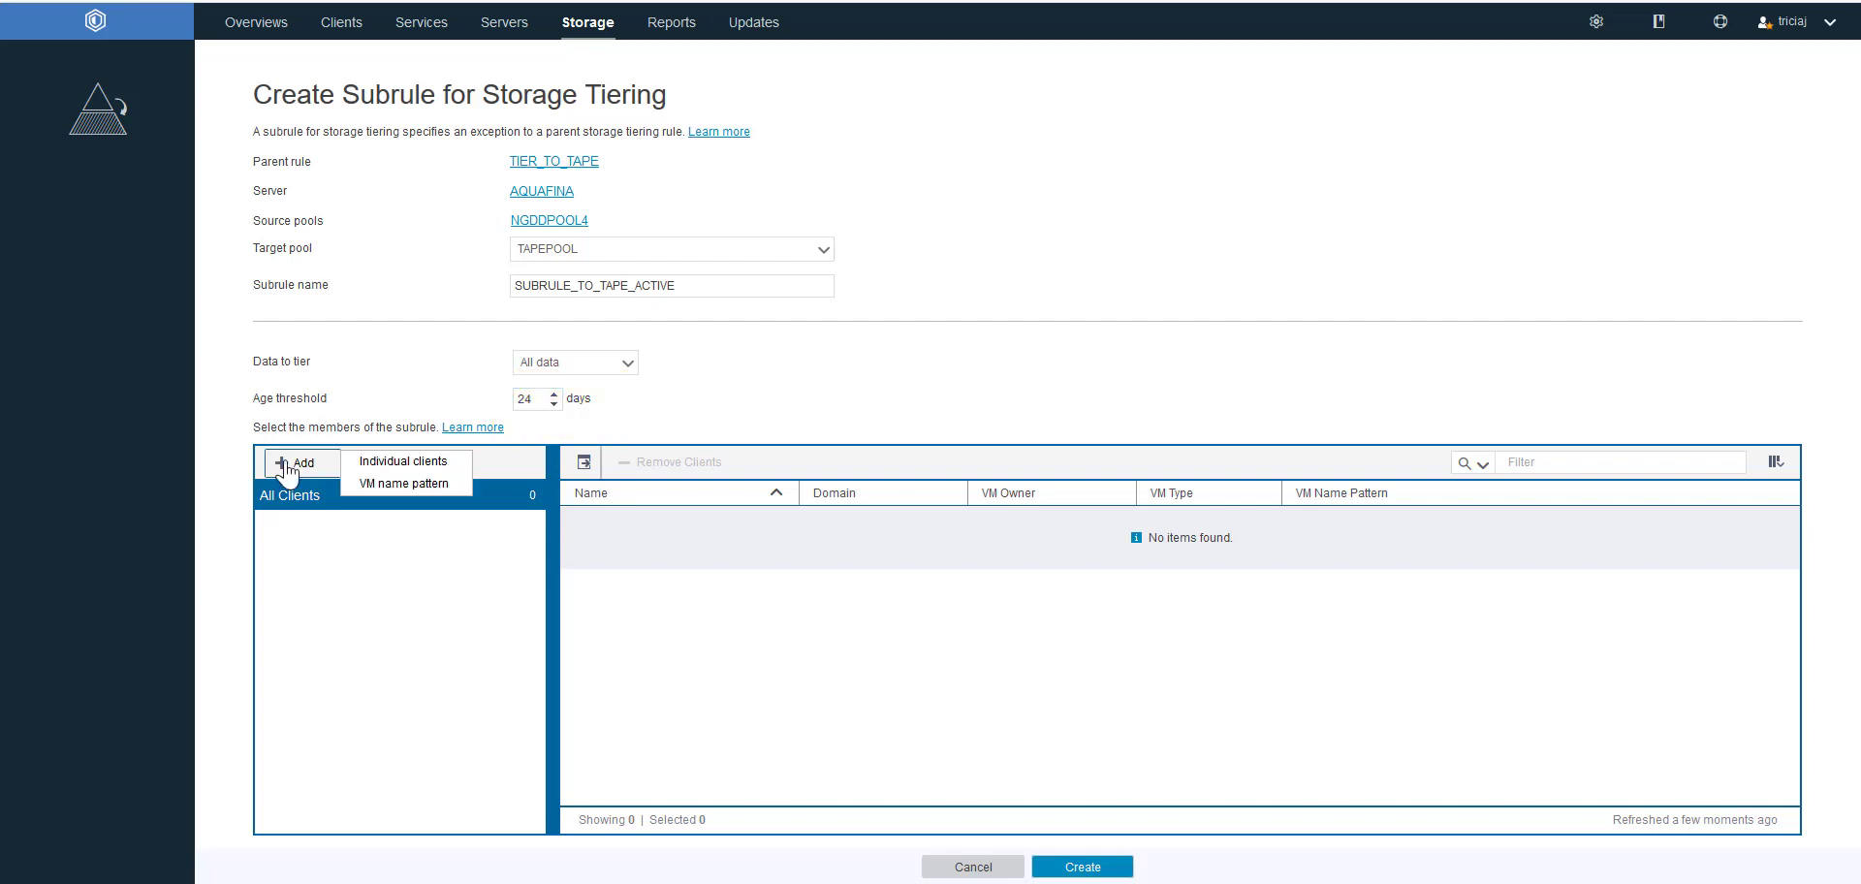
{"action": "left_click", "coordinate": [363, 465]}
{"action": "left_click", "coordinate": [1367, 245]}
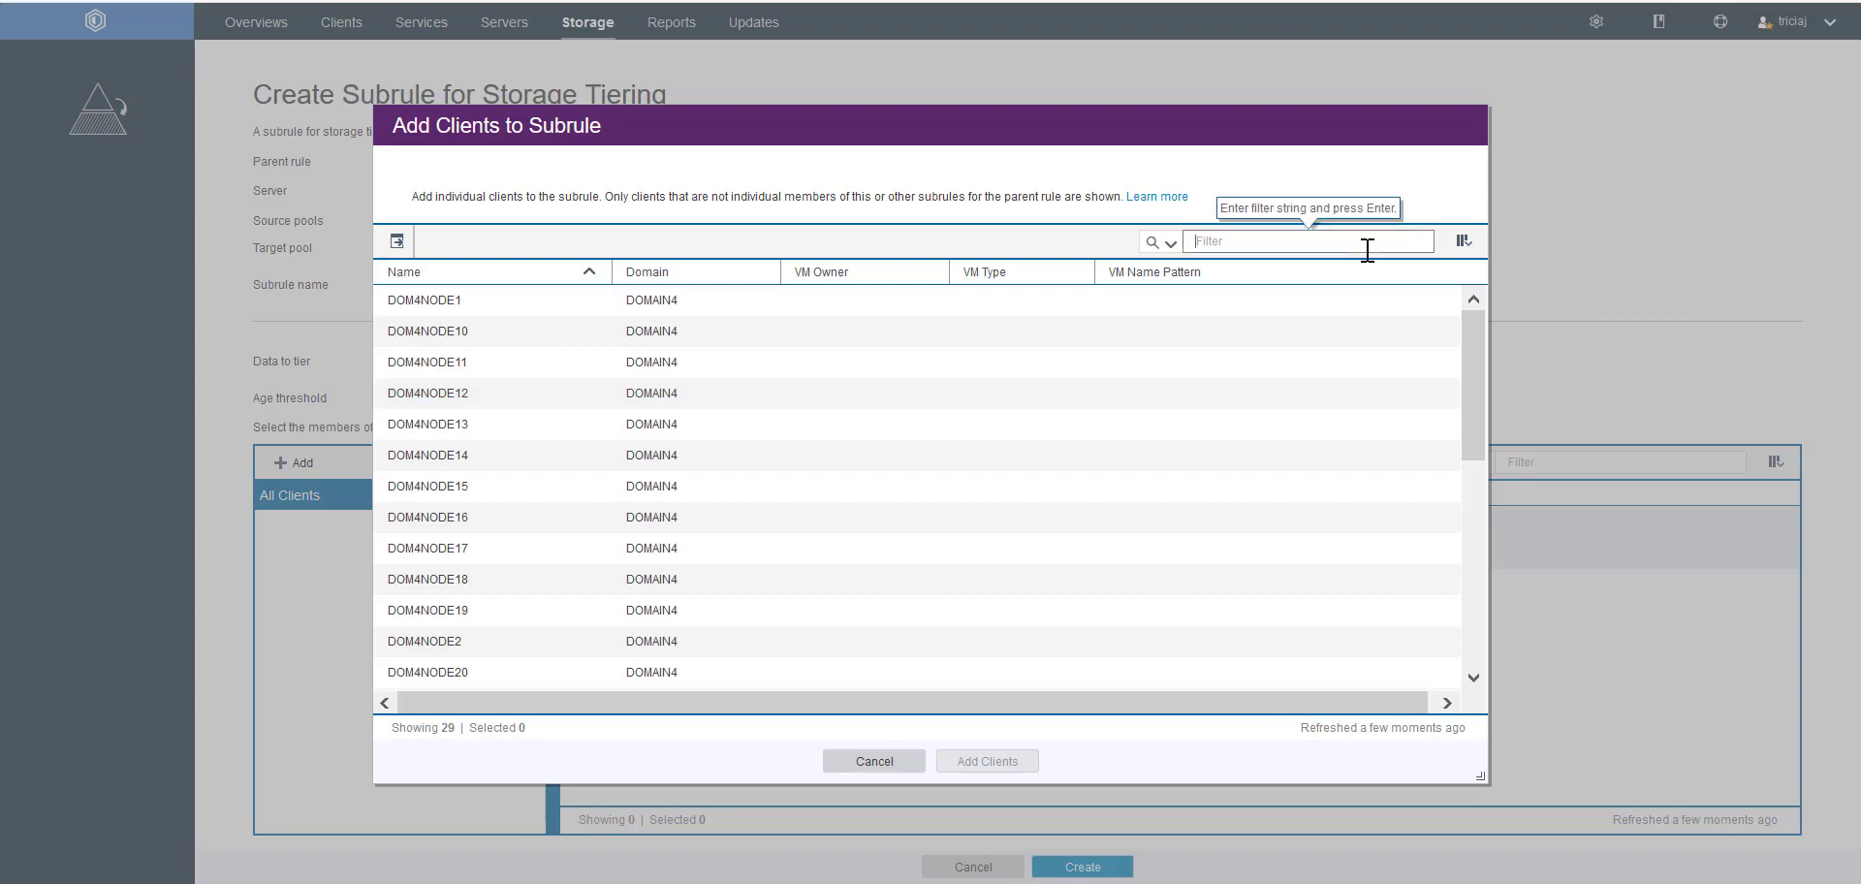
{"action": "key", "text": "Return"}
{"action": "left_click", "coordinate": [427, 299]}
{"action": "left_click", "coordinate": [988, 761]}
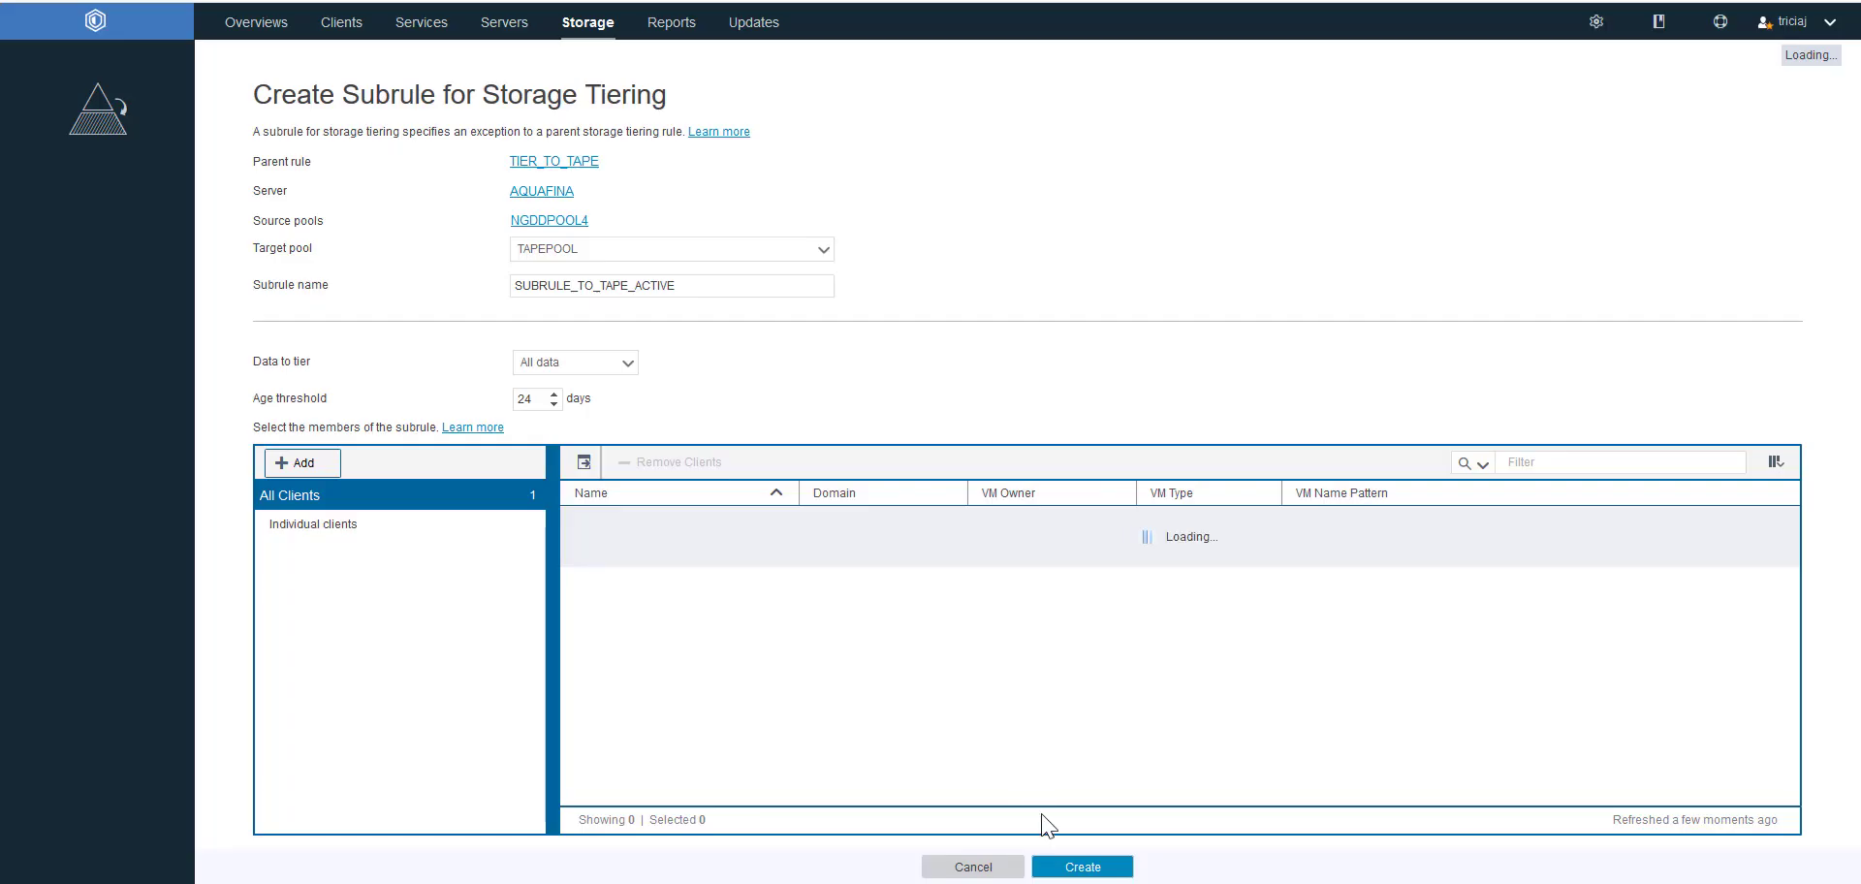
{"action": "left_click", "coordinate": [1076, 867]}
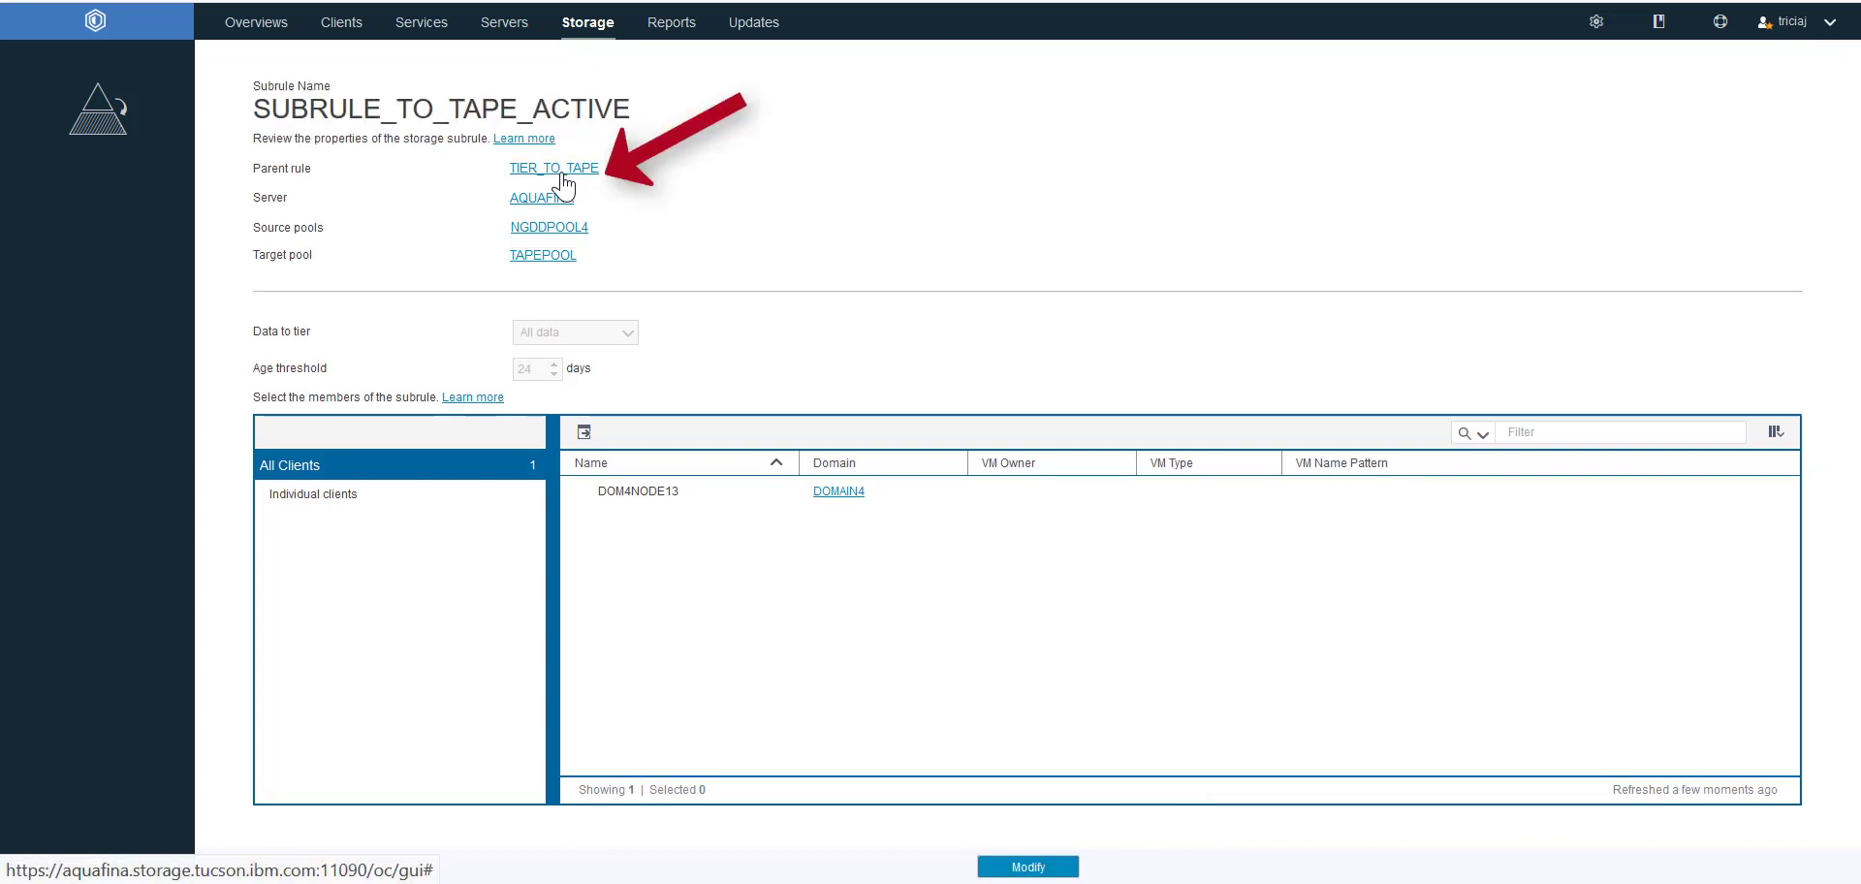
Open TIER_TO_TAPE's Subrules and Clients views, sorting clients by the Subrule column.
{"action": "left_click", "coordinate": [561, 172]}
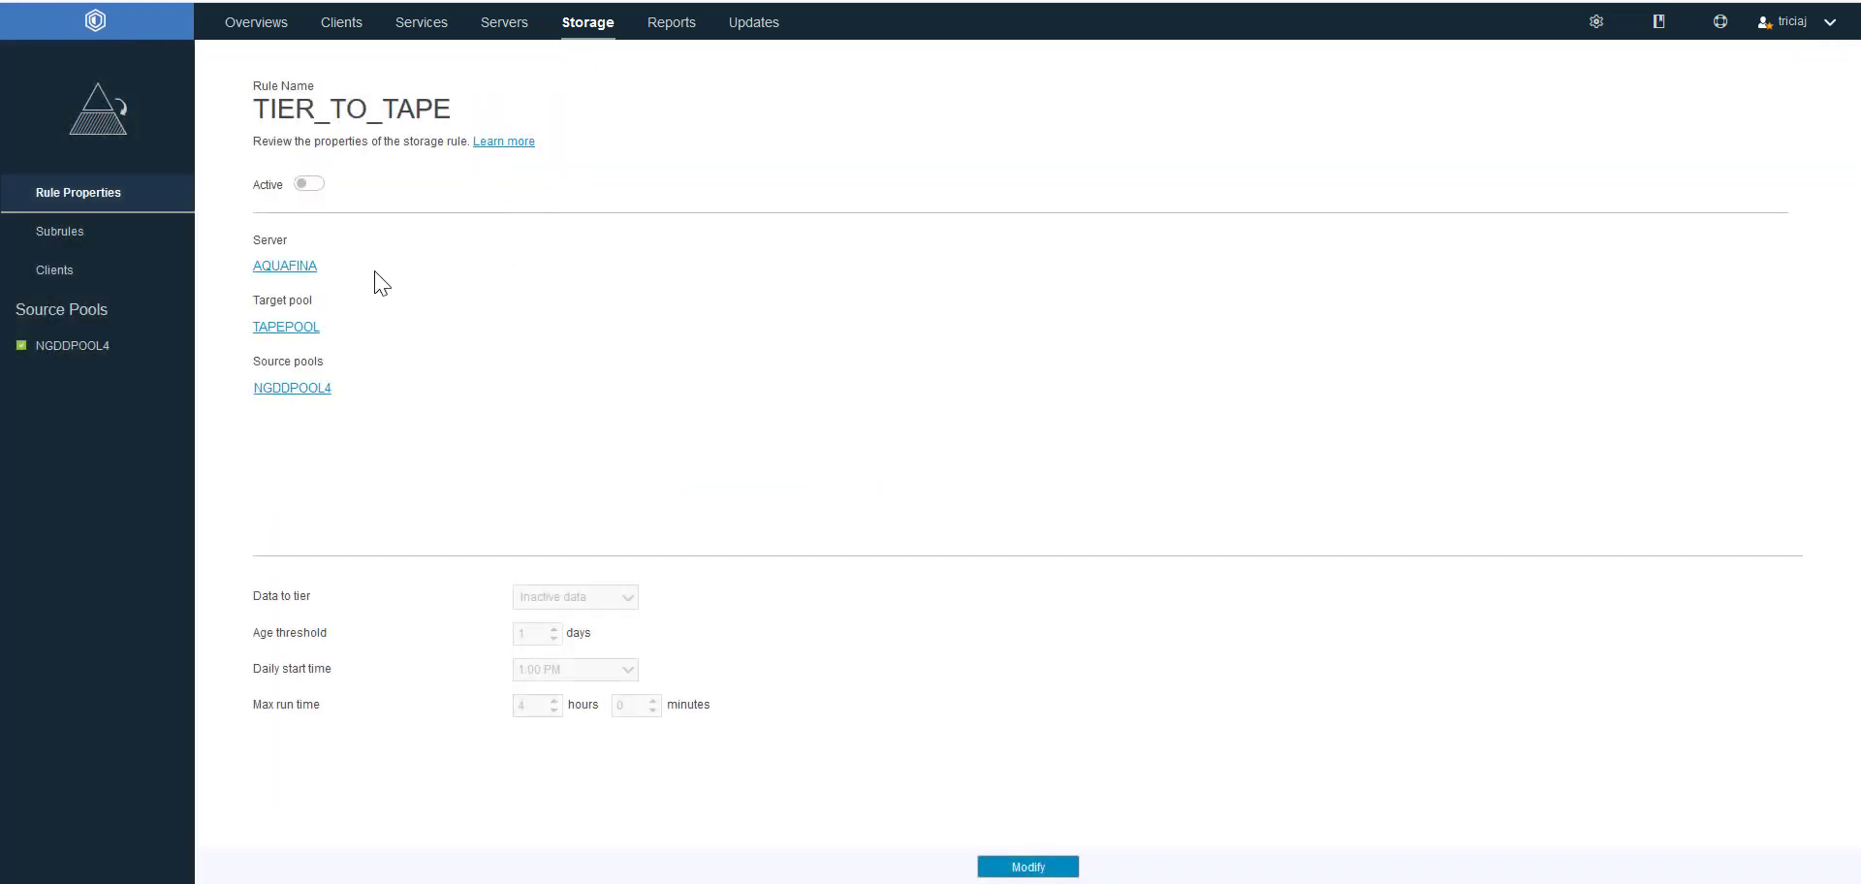
{"action": "left_click", "coordinate": [97, 232]}
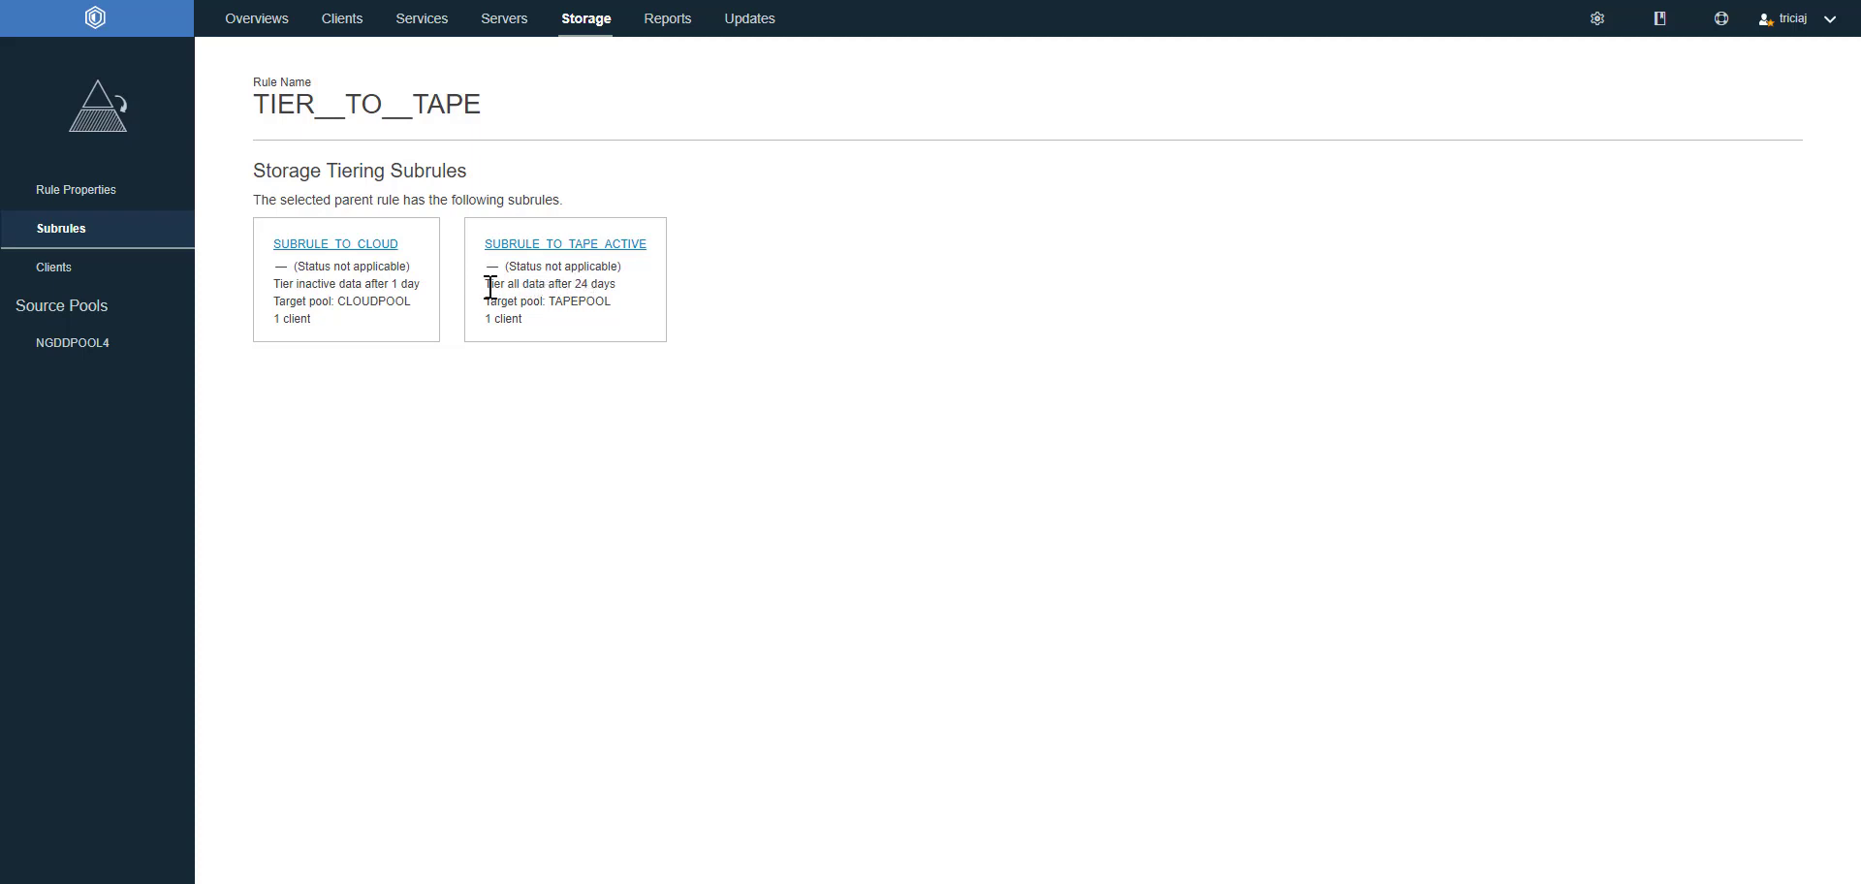
{"action": "left_click", "coordinate": [58, 271]}
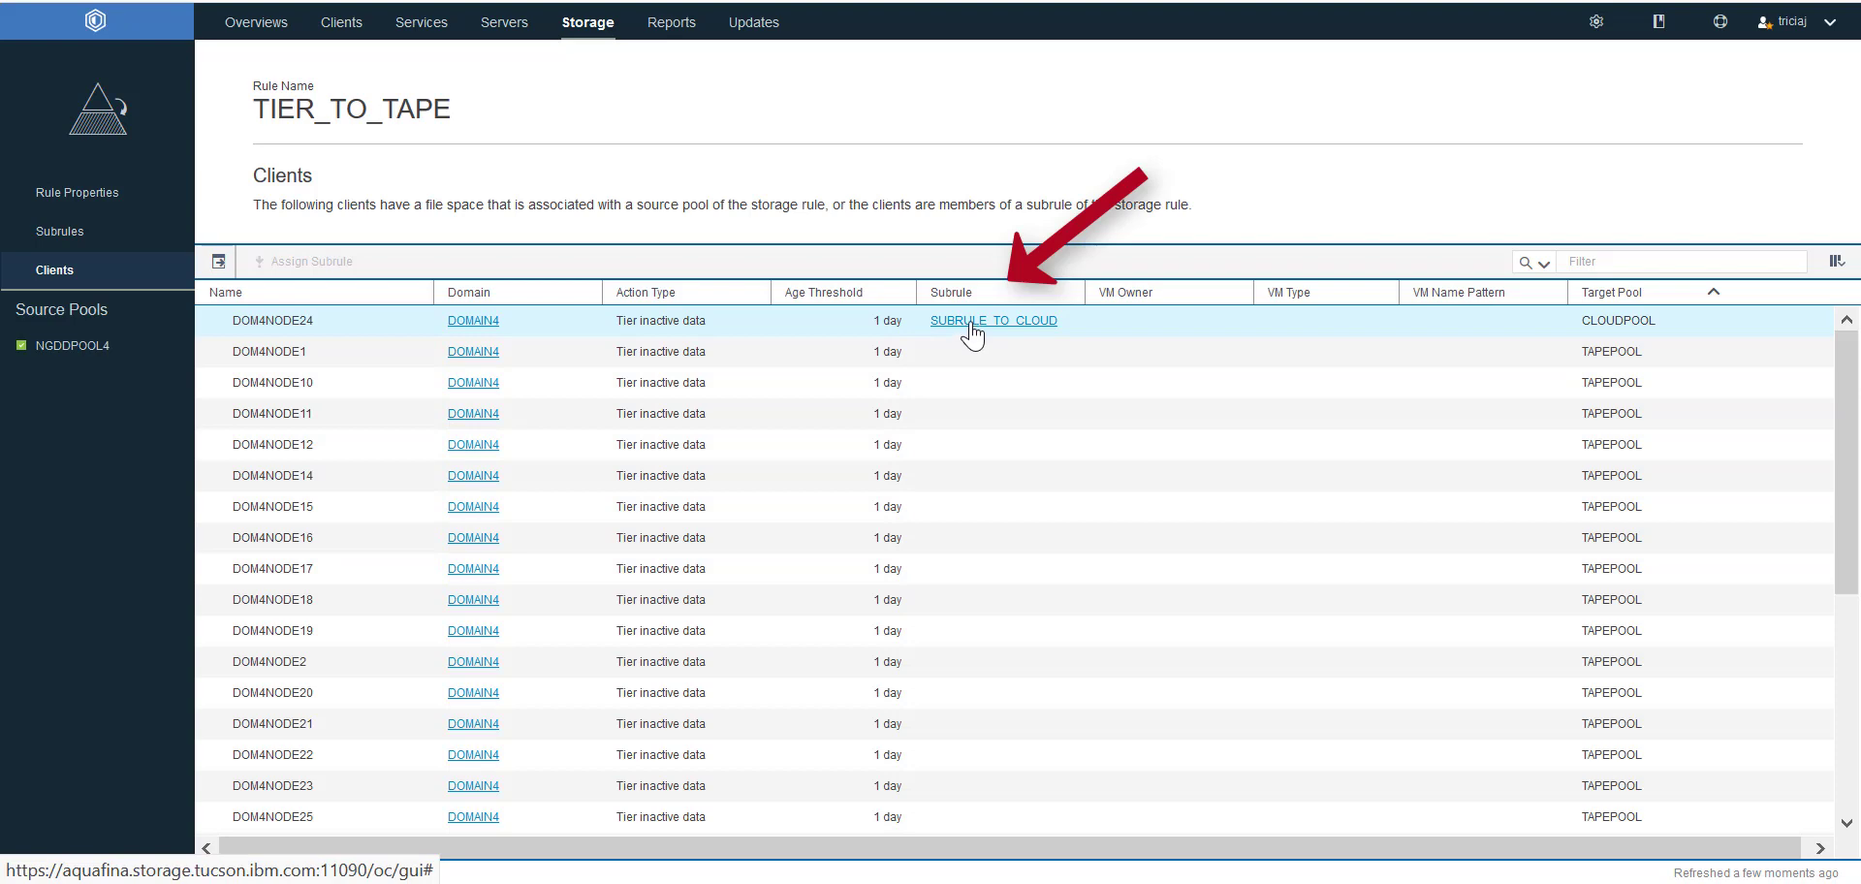
{"action": "left_click", "coordinate": [965, 293]}
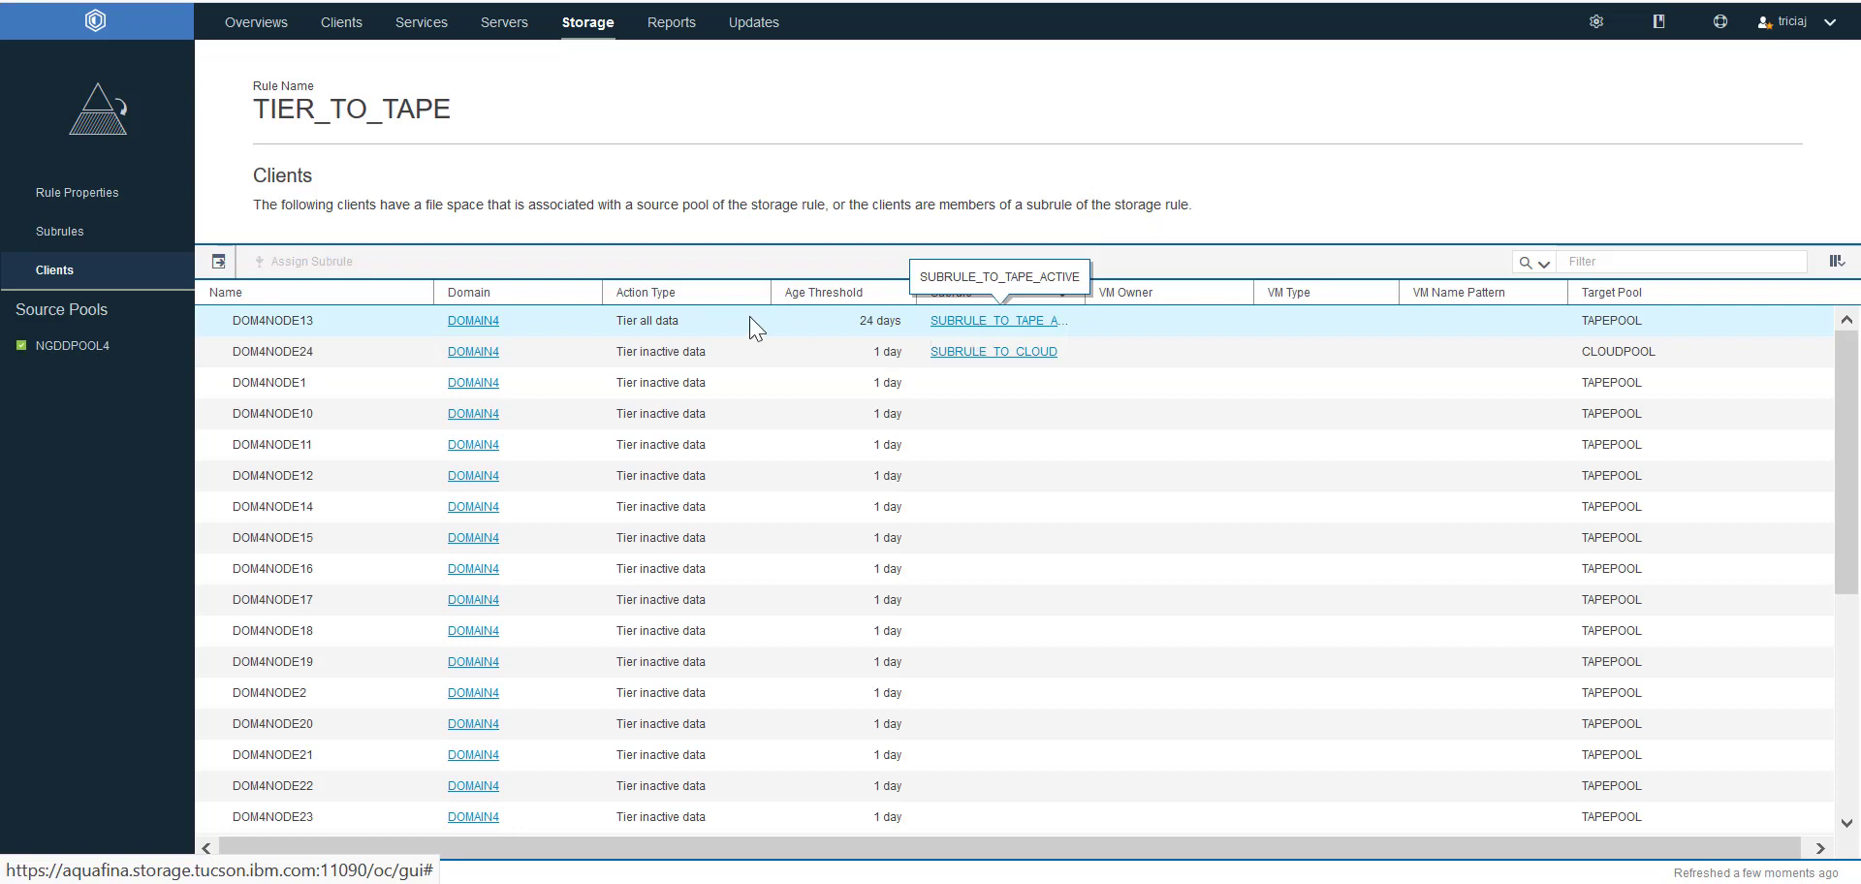
Assign client DOM4NODE1 to SUBRULE_TO_TAPE_ACTIVE.
{"action": "left_click", "coordinate": [290, 388]}
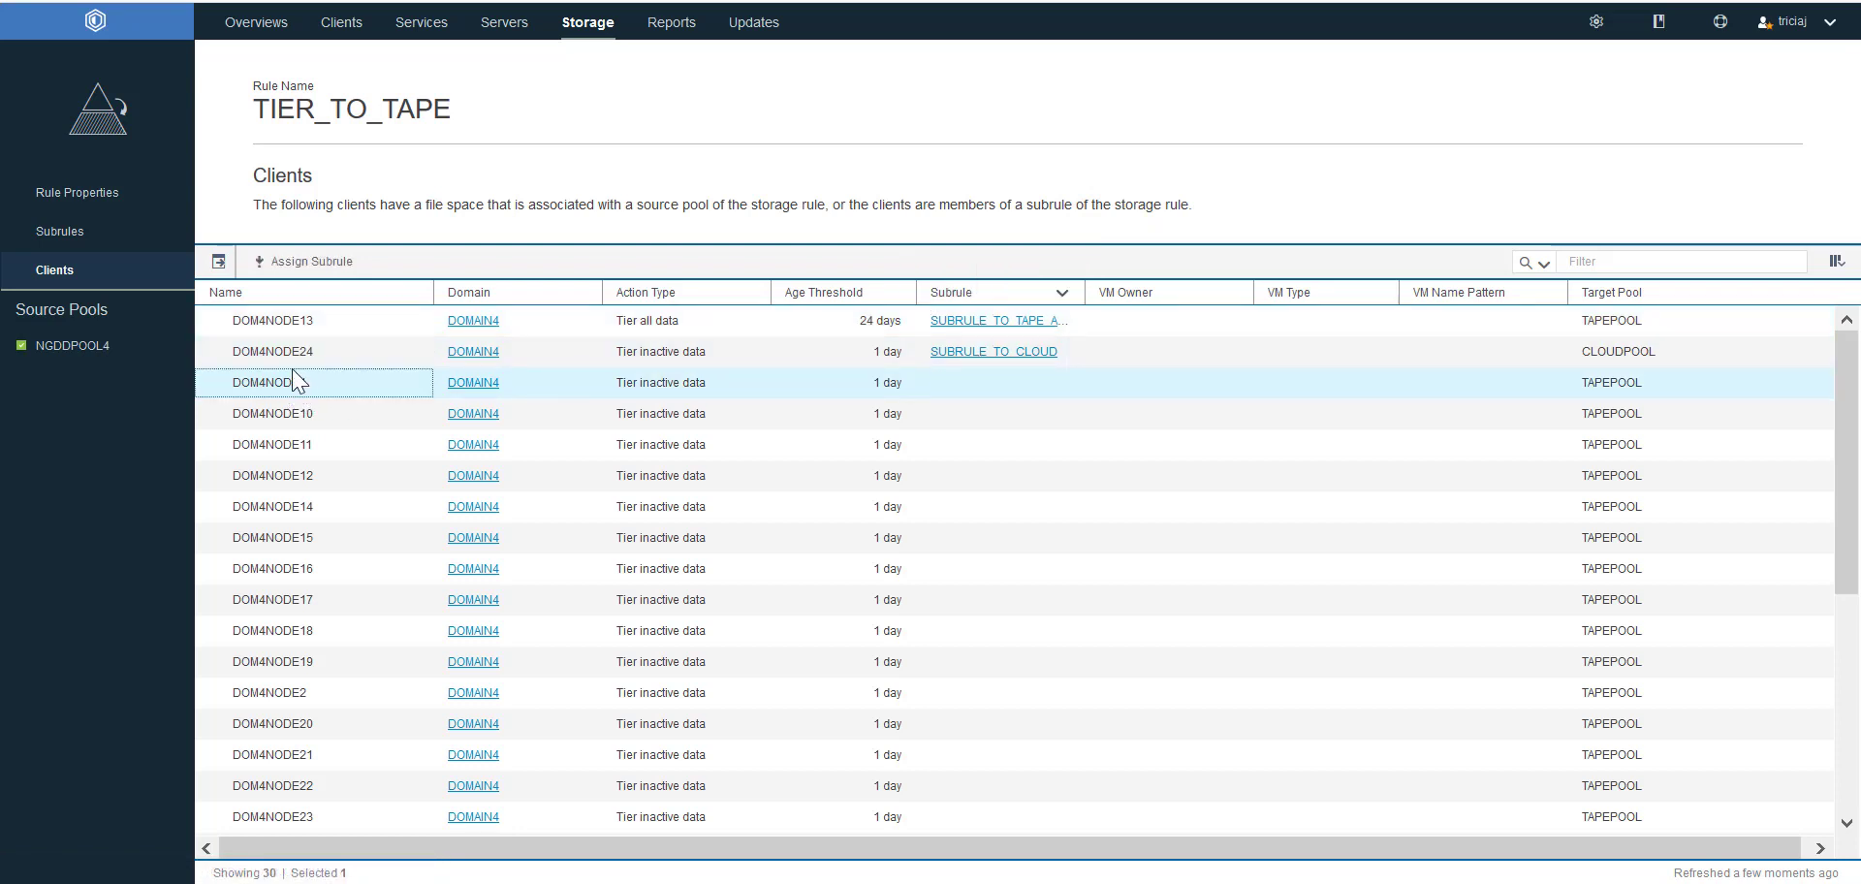
{"action": "left_click", "coordinate": [296, 272]}
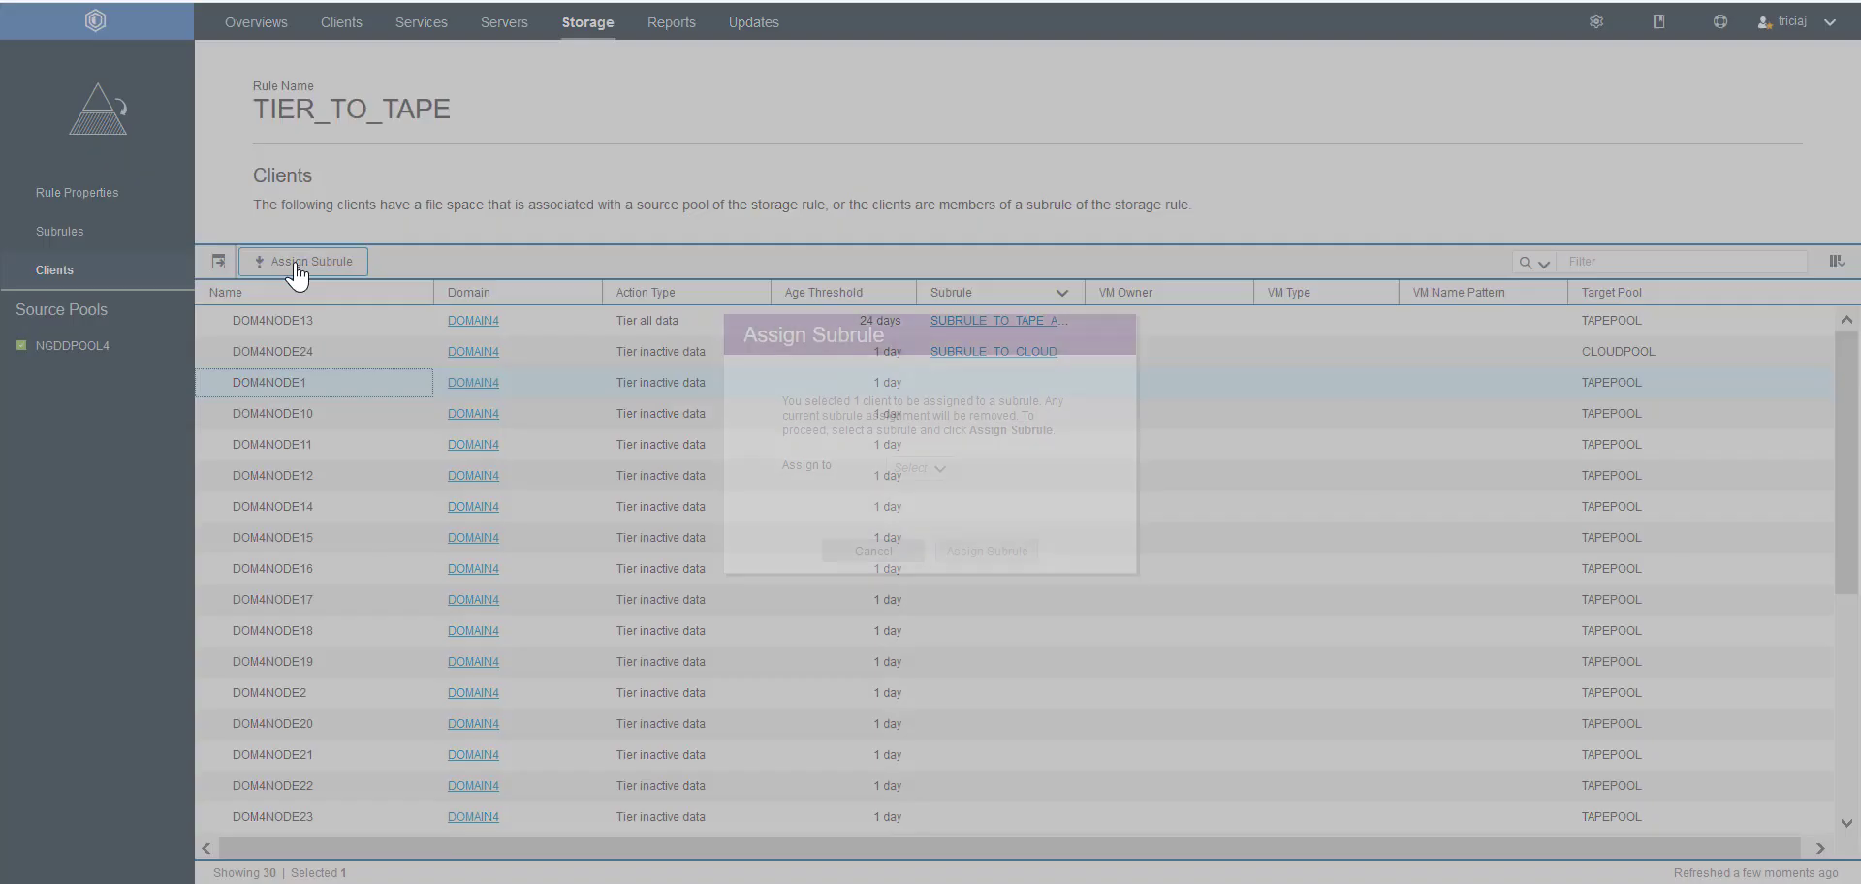
{"action": "left_click", "coordinate": [938, 469]}
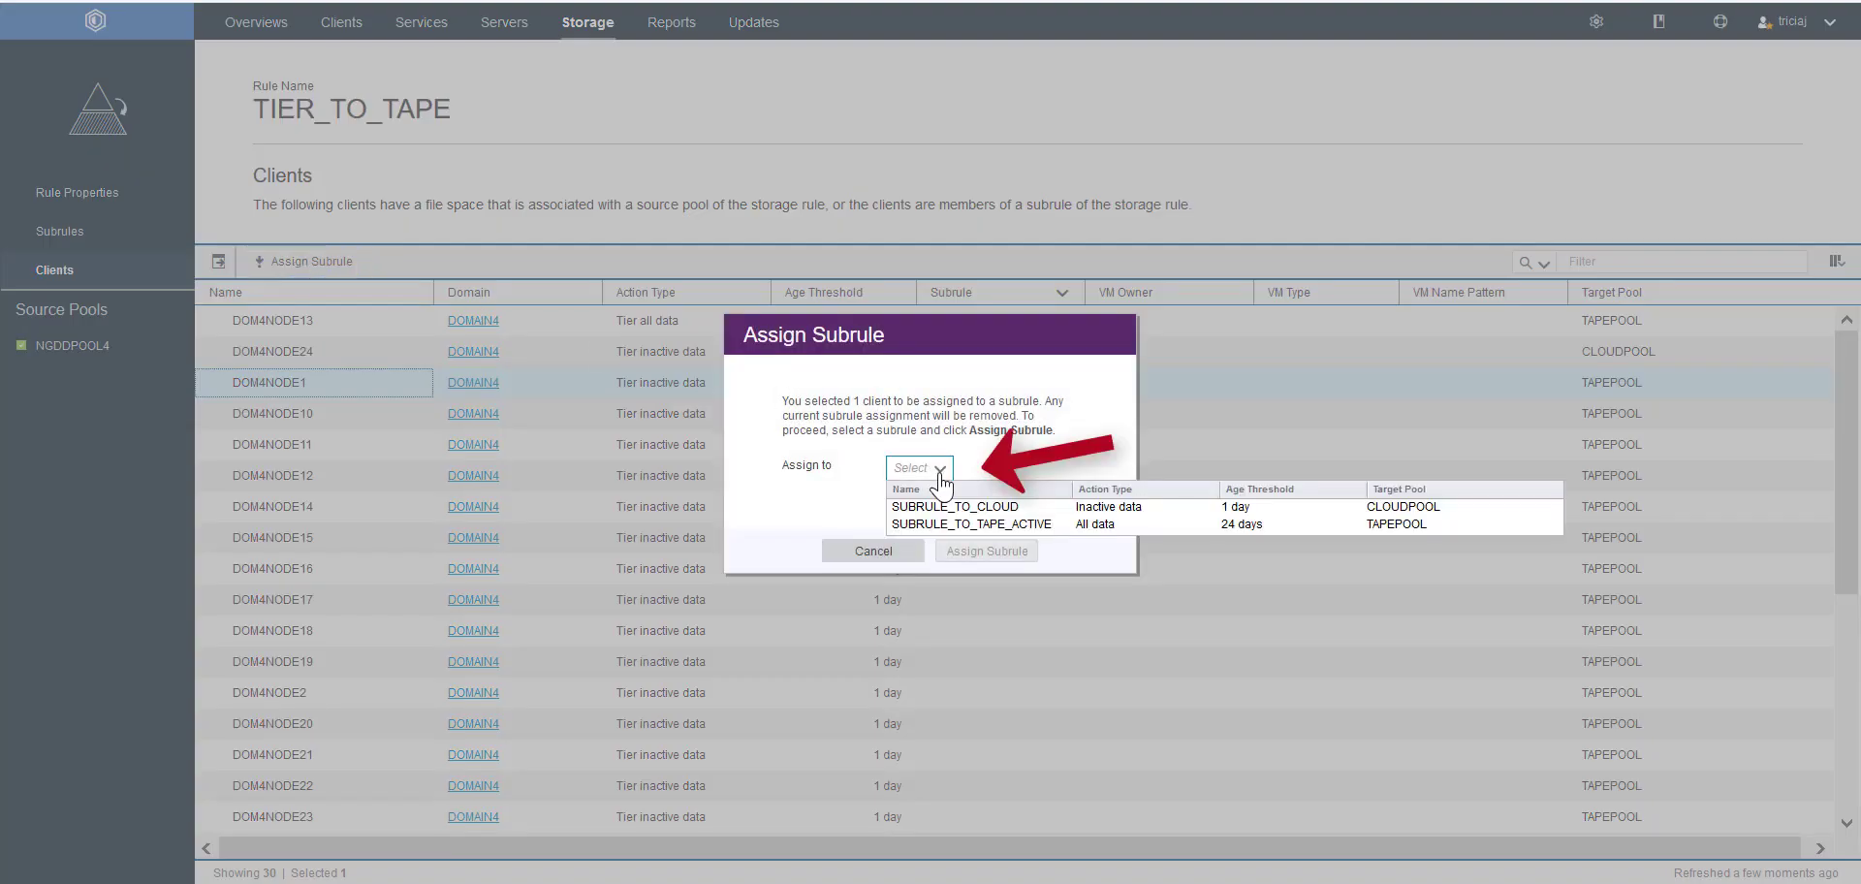
{"action": "left_click", "coordinate": [935, 524]}
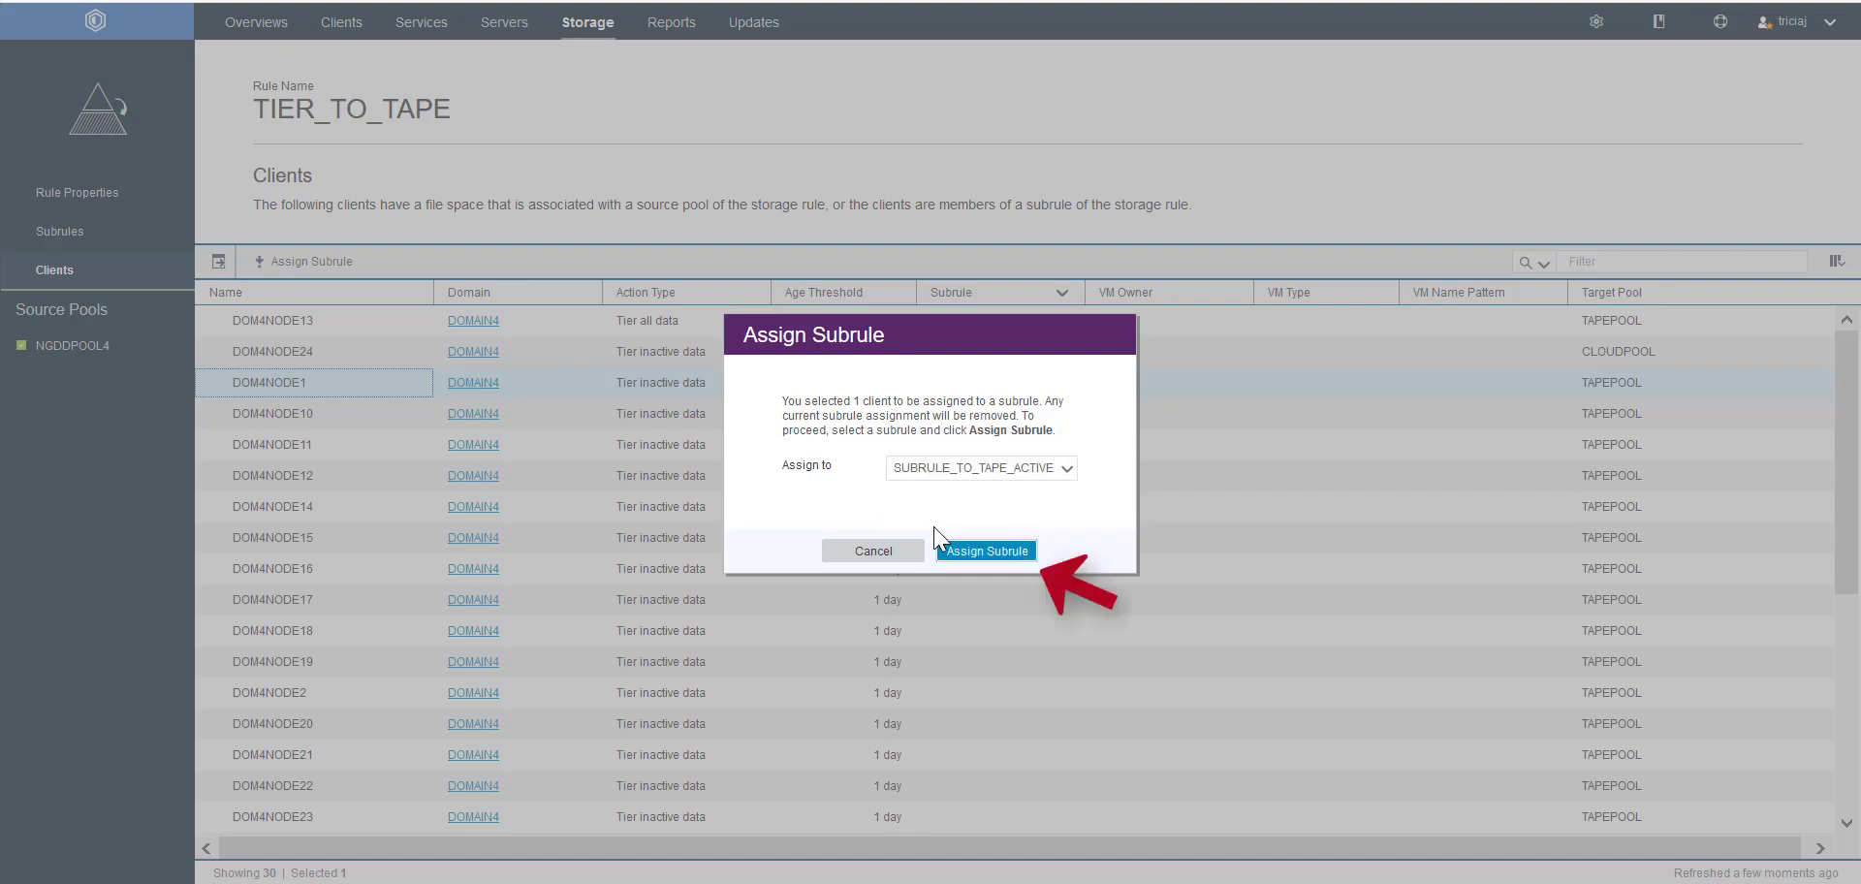
{"action": "left_click", "coordinate": [967, 551]}
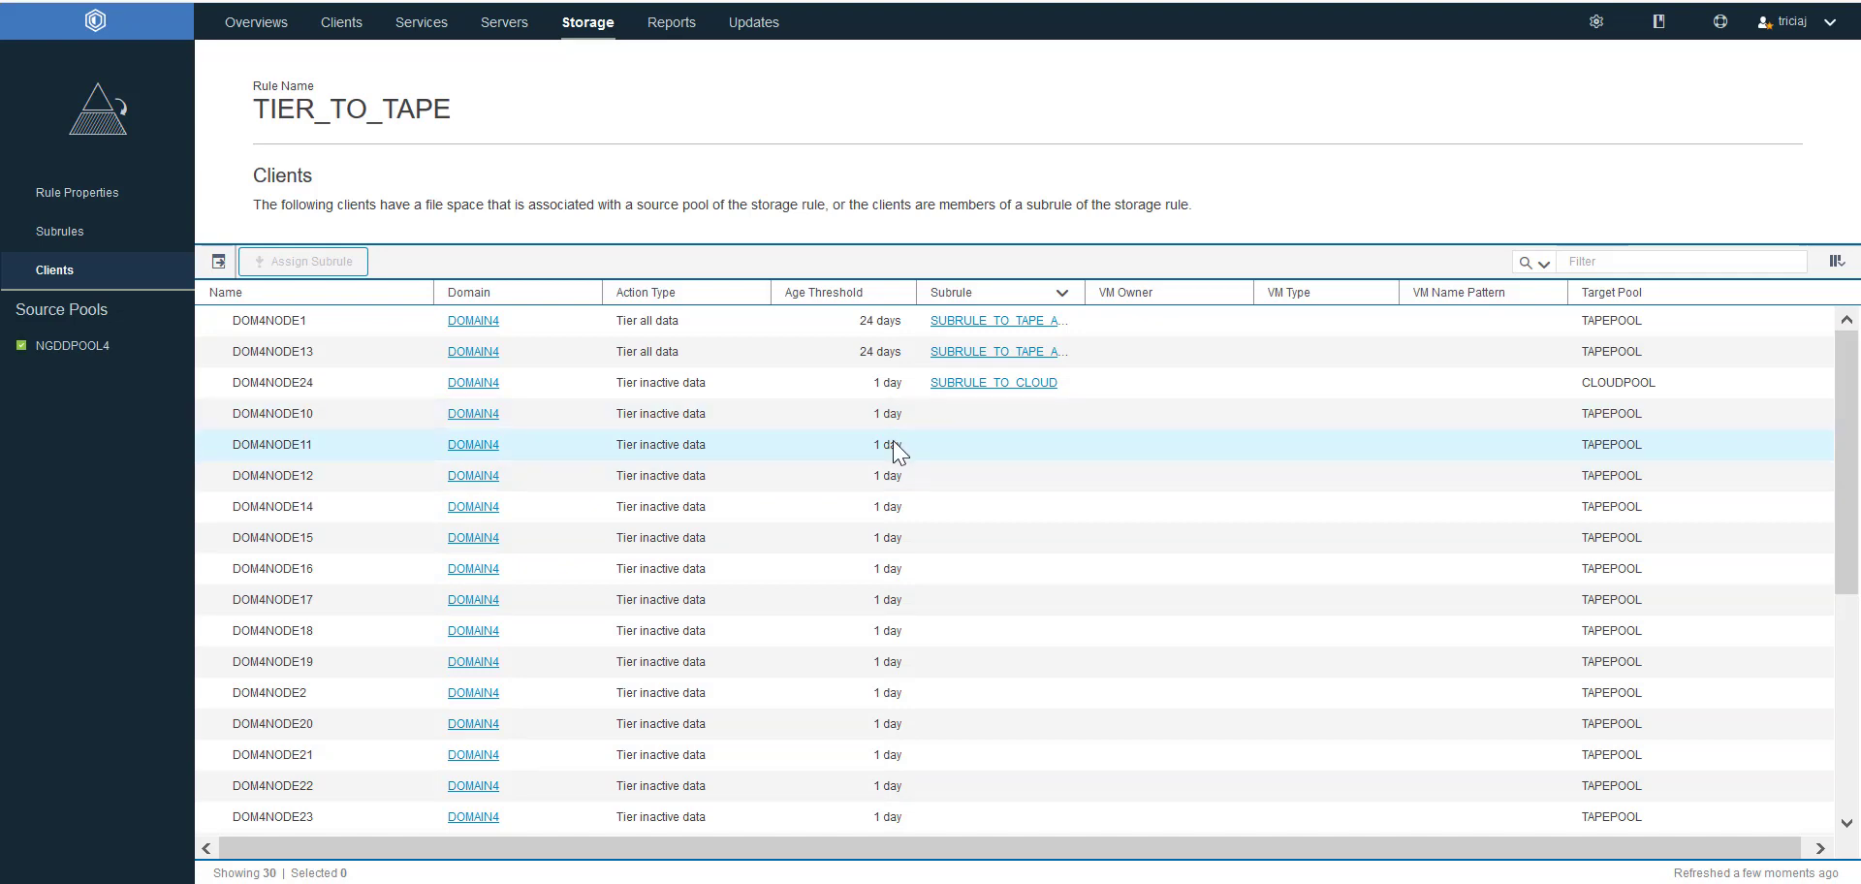
Turn on Active in TIER_TO_TAPE's Rule Properties and save the change.
{"action": "mouse_move", "coordinate": [587, 21]}
{"action": "left_click", "coordinate": [583, 203]}
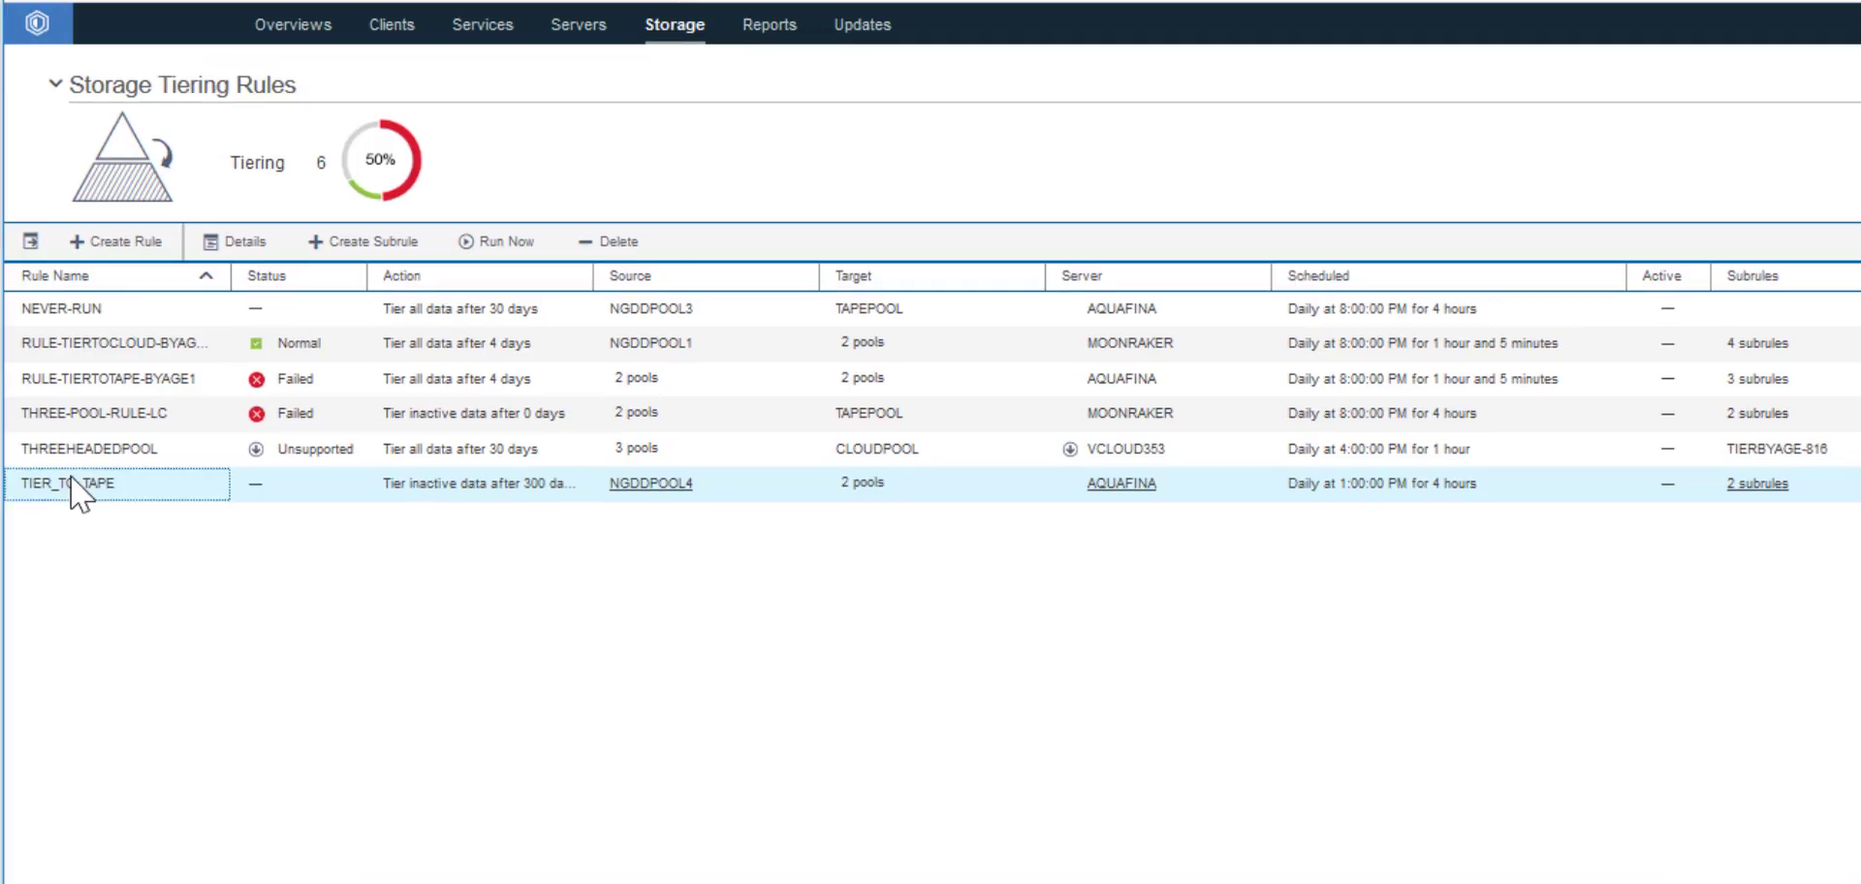
{"action": "left_click", "coordinate": [239, 250]}
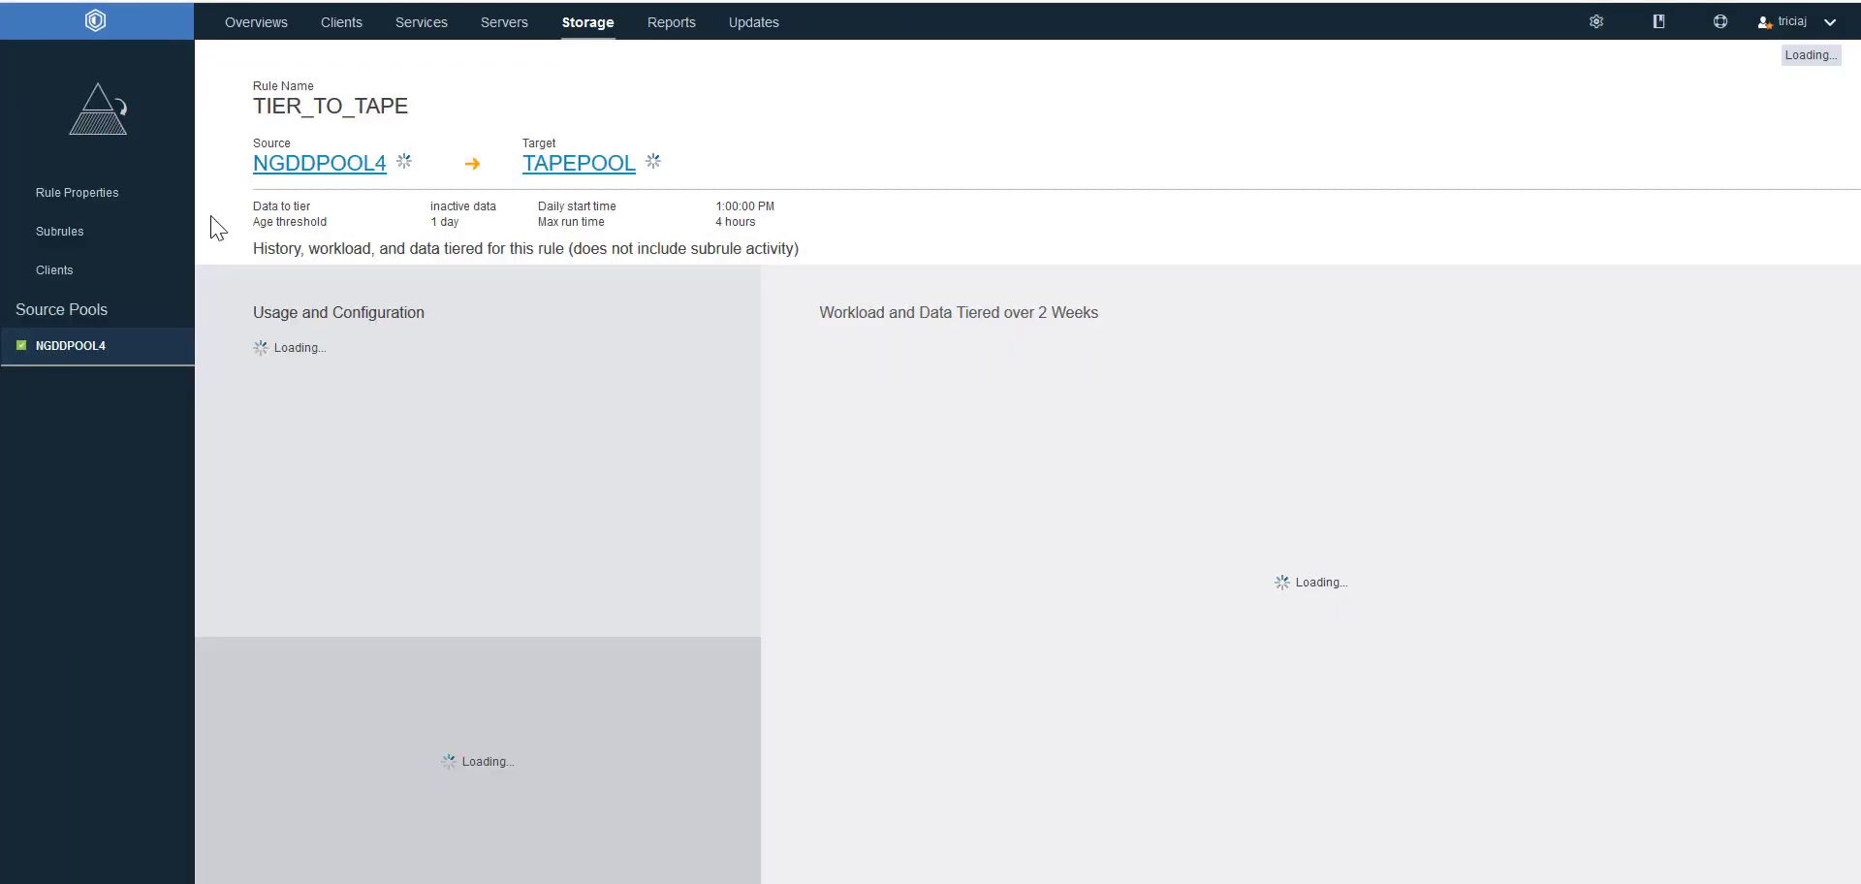
{"action": "left_click", "coordinate": [93, 198]}
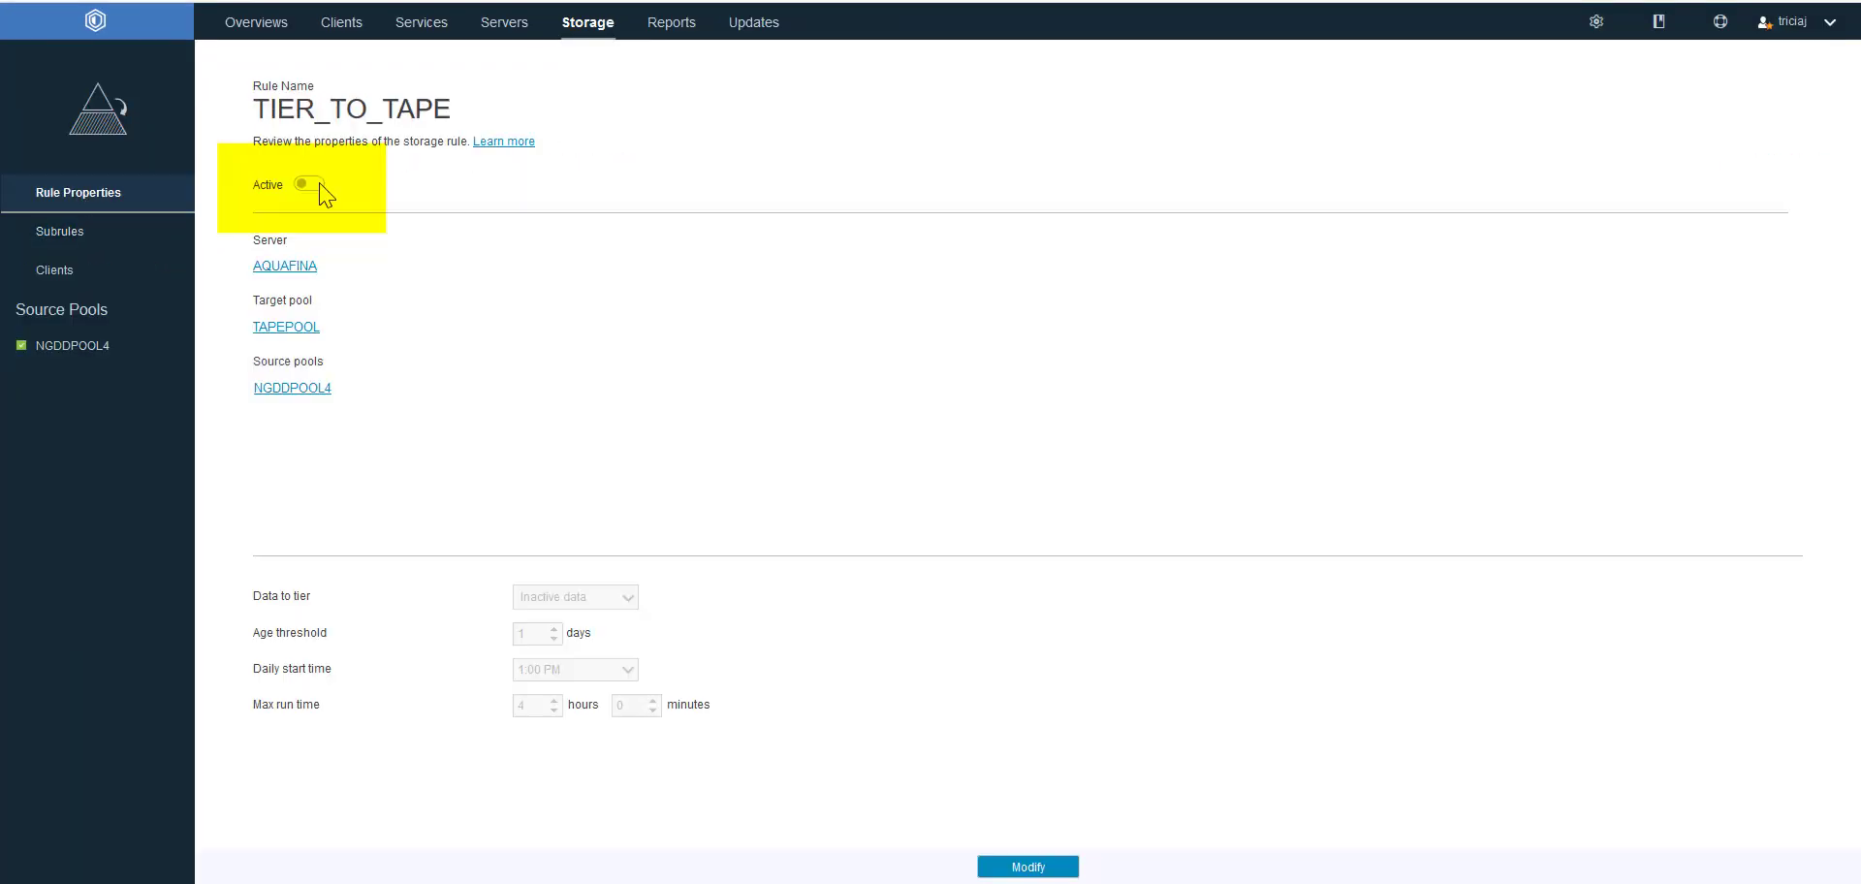
{"action": "left_click", "coordinate": [1071, 870]}
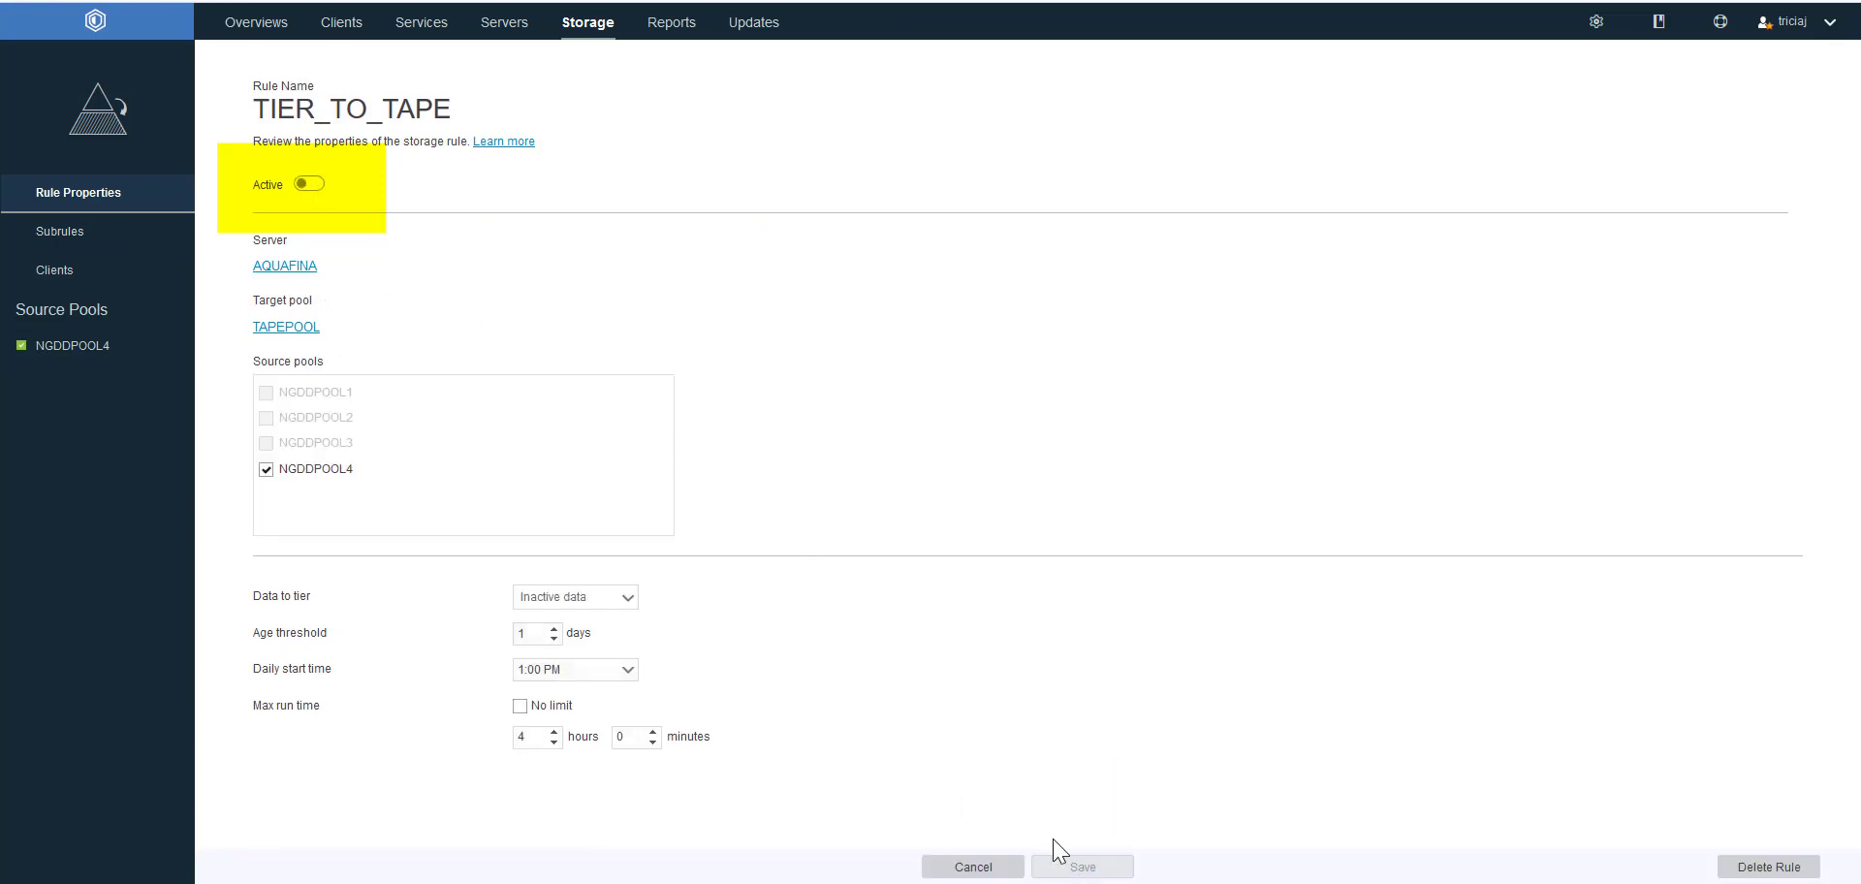
{"action": "left_click", "coordinate": [310, 184]}
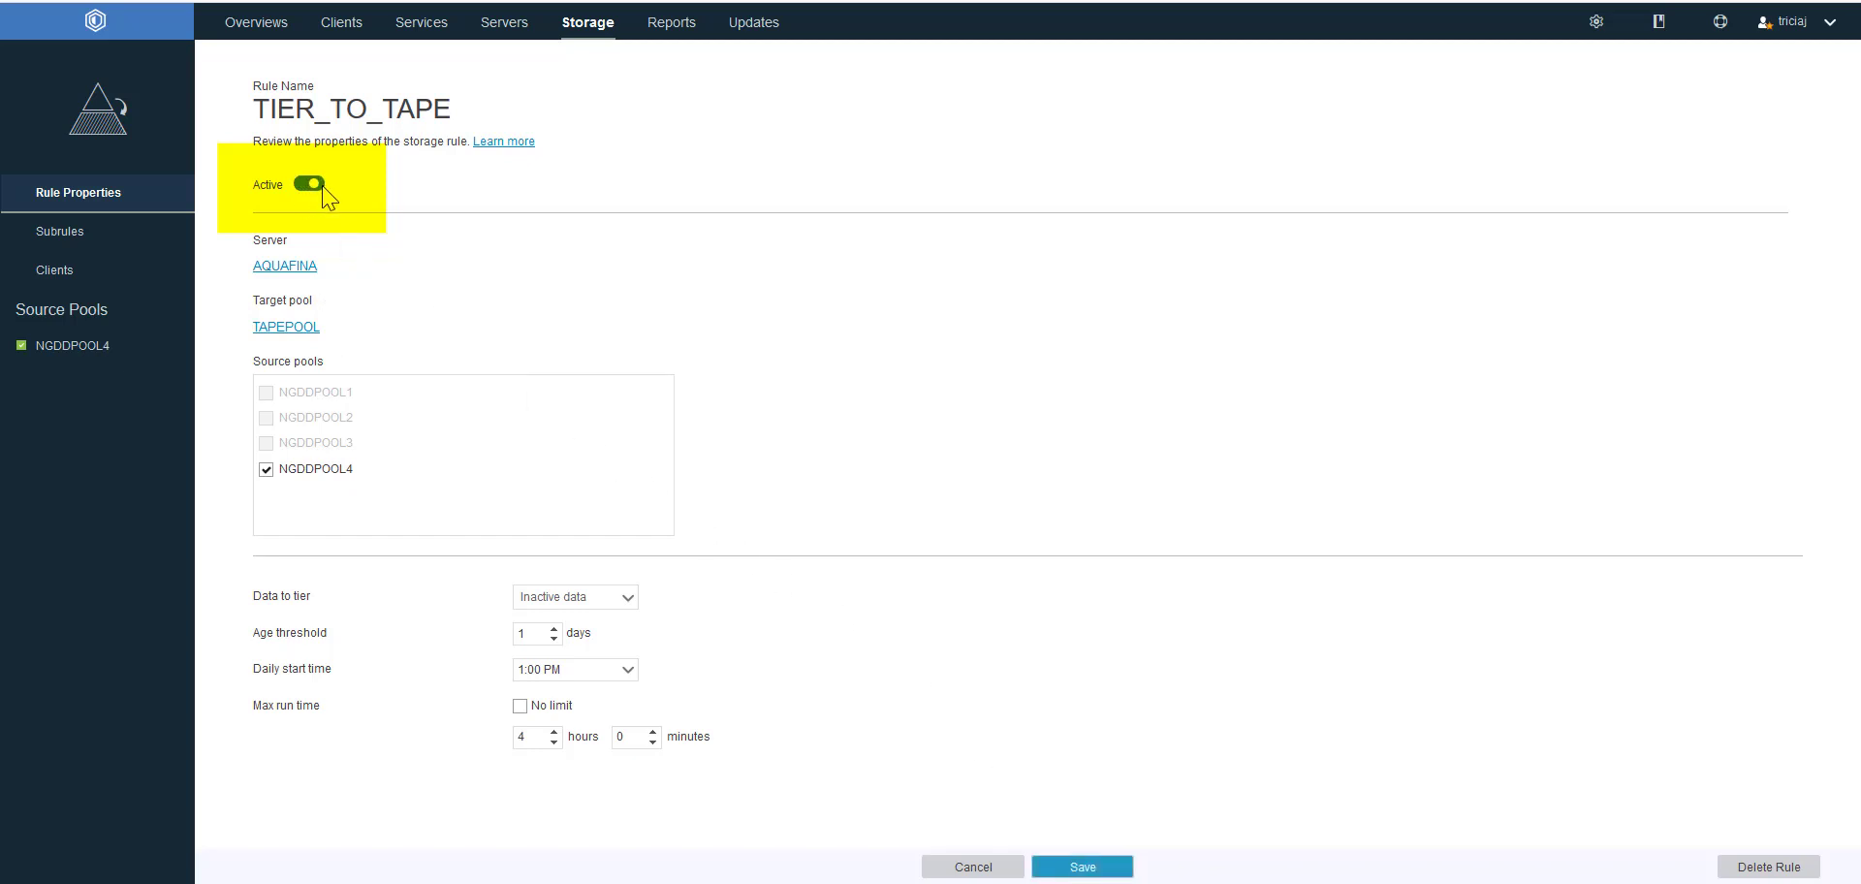
{"action": "left_click", "coordinate": [1095, 867]}
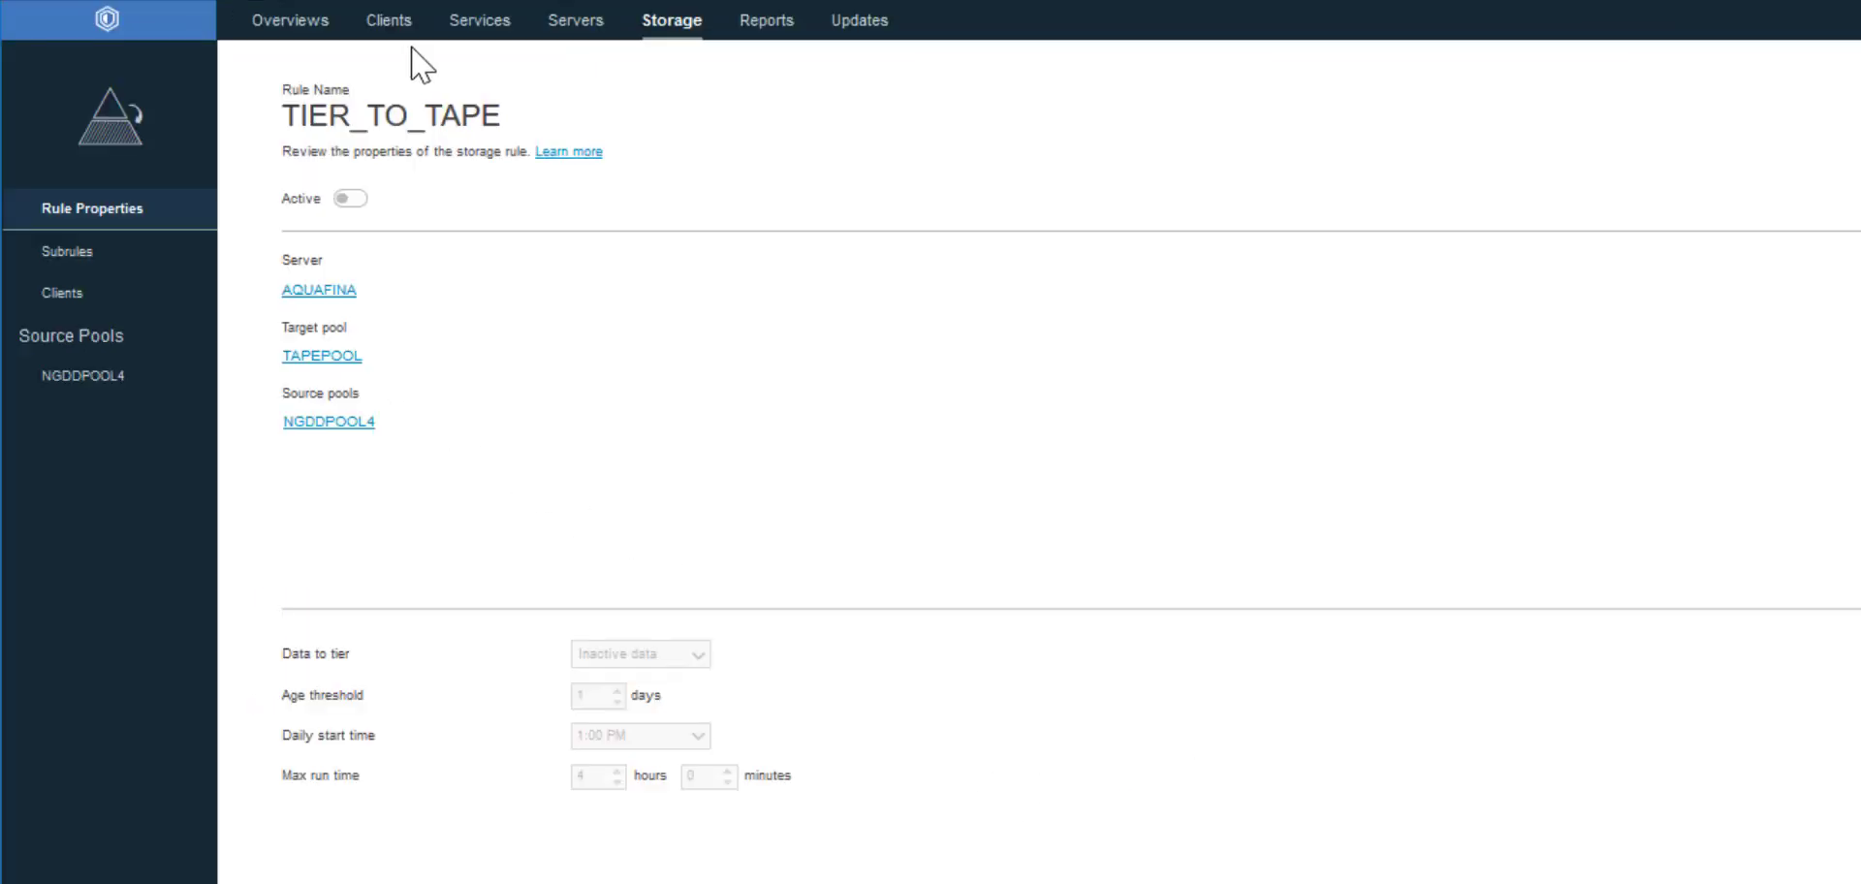
Run TIER_TO_TAPE on demand from the Tiering Rules list and close the confirmation.
{"action": "mouse_move", "coordinate": [672, 25]}
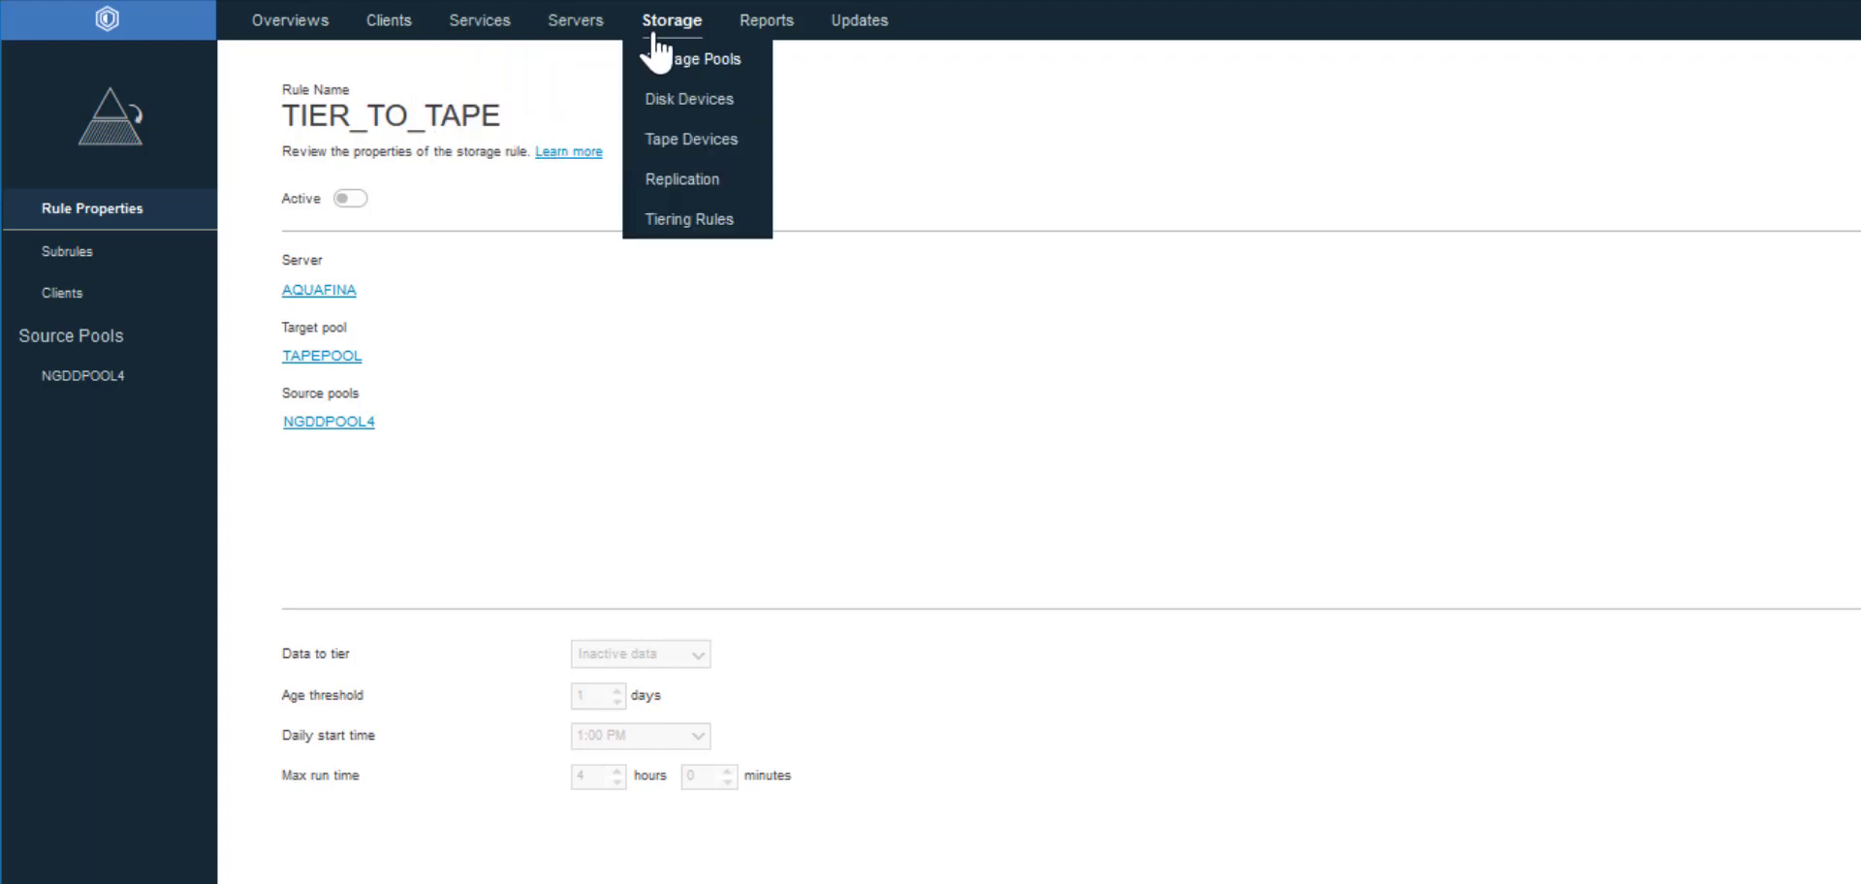
{"action": "left_click", "coordinate": [683, 221]}
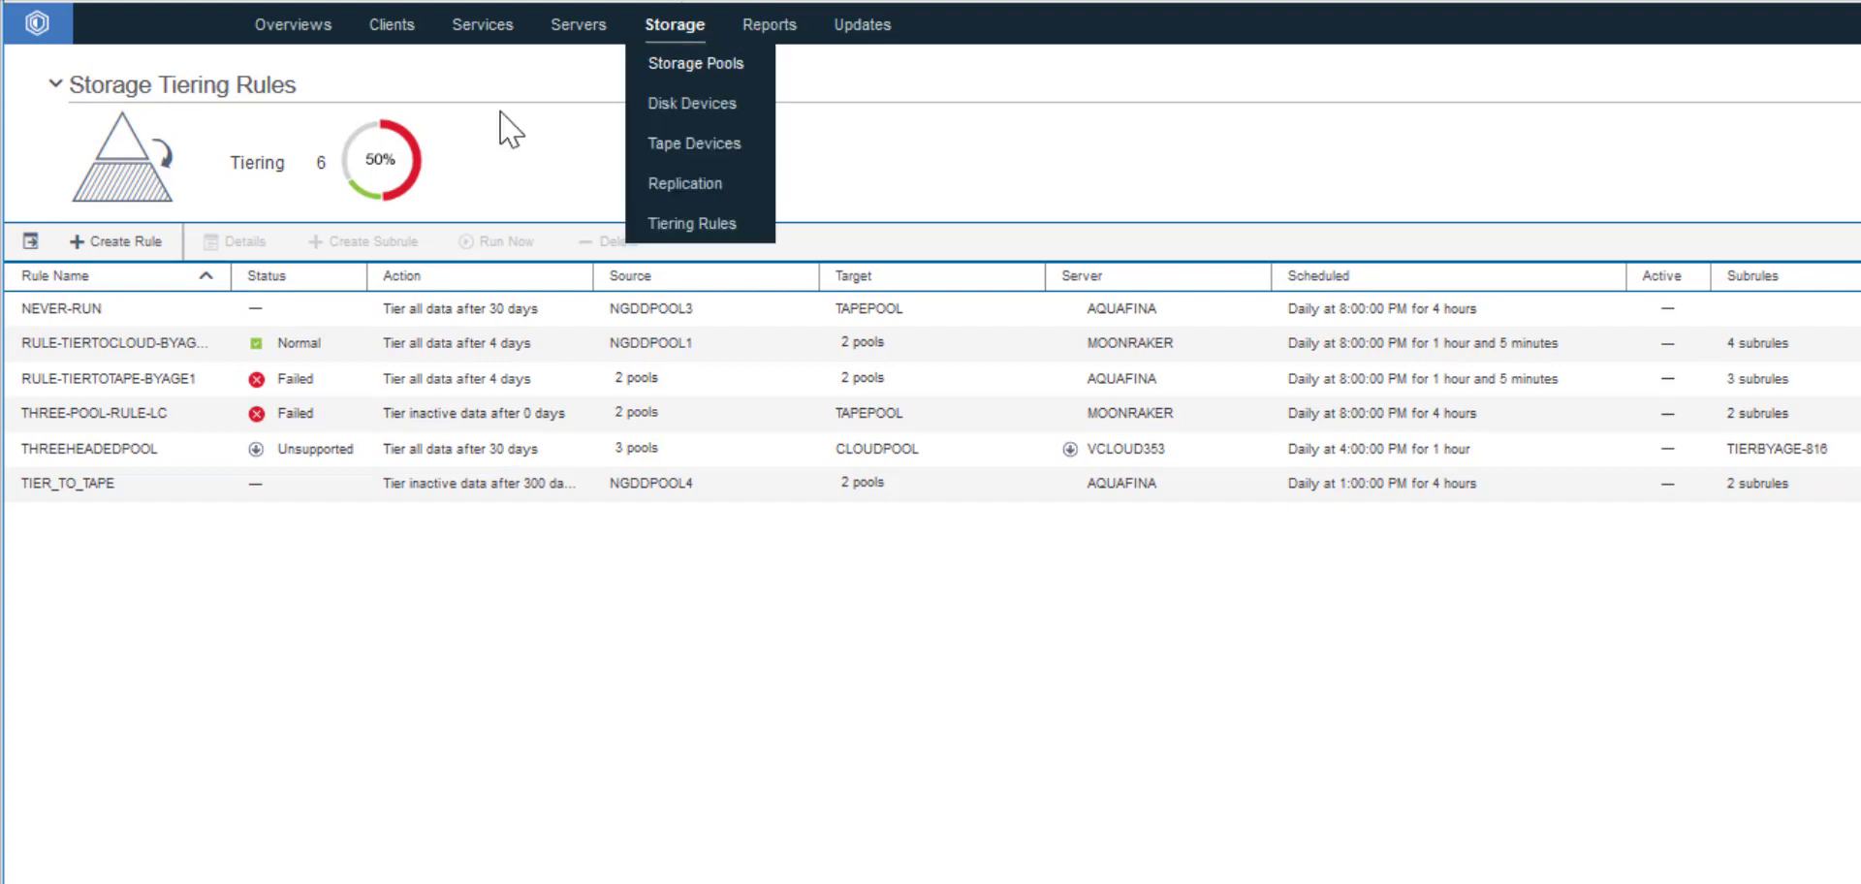
{"action": "left_click", "coordinate": [74, 488]}
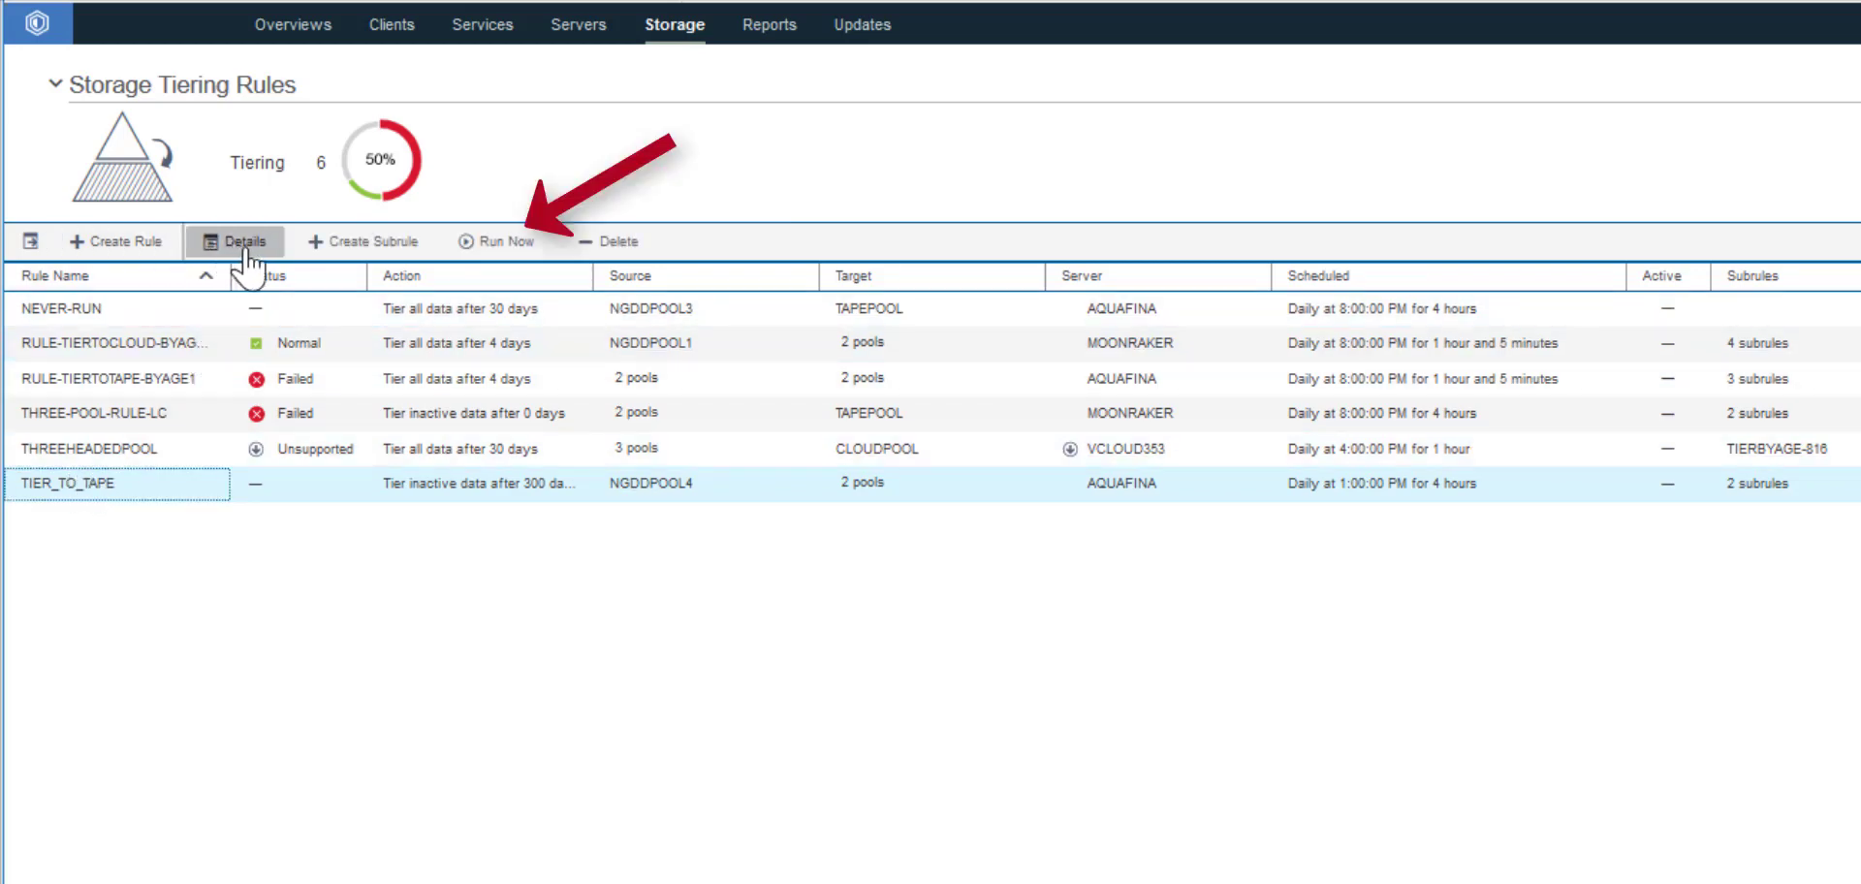
{"action": "left_click", "coordinate": [493, 244]}
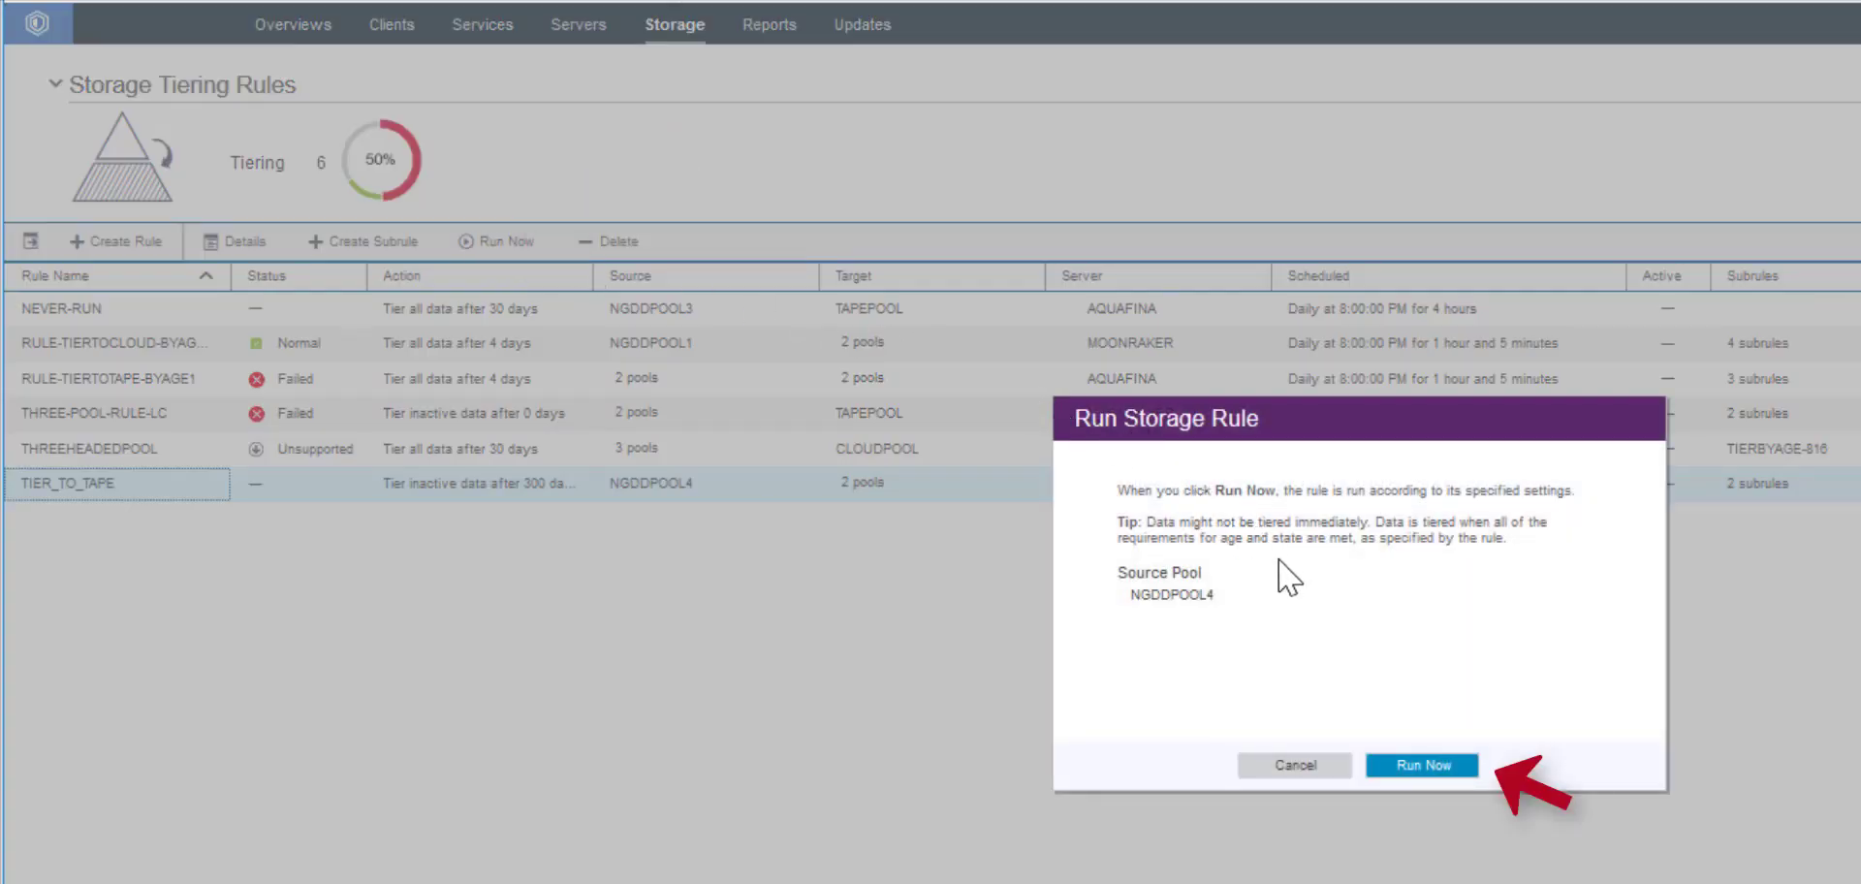
{"action": "left_click", "coordinate": [1421, 766]}
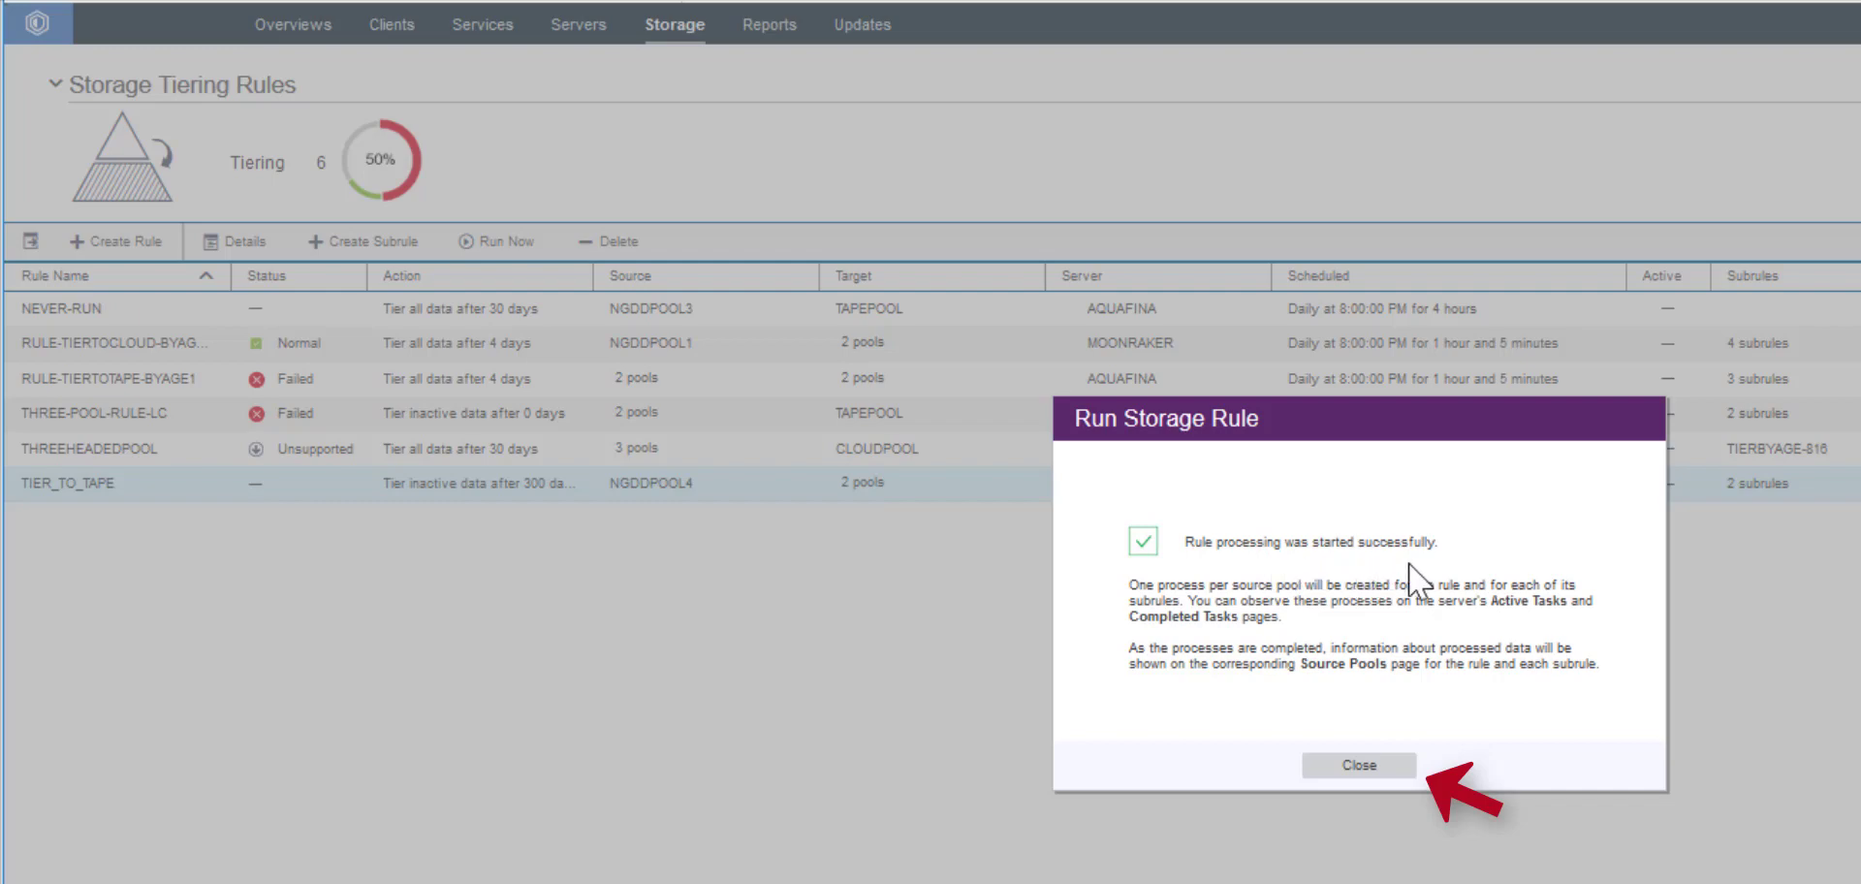
{"action": "left_click", "coordinate": [1381, 767]}
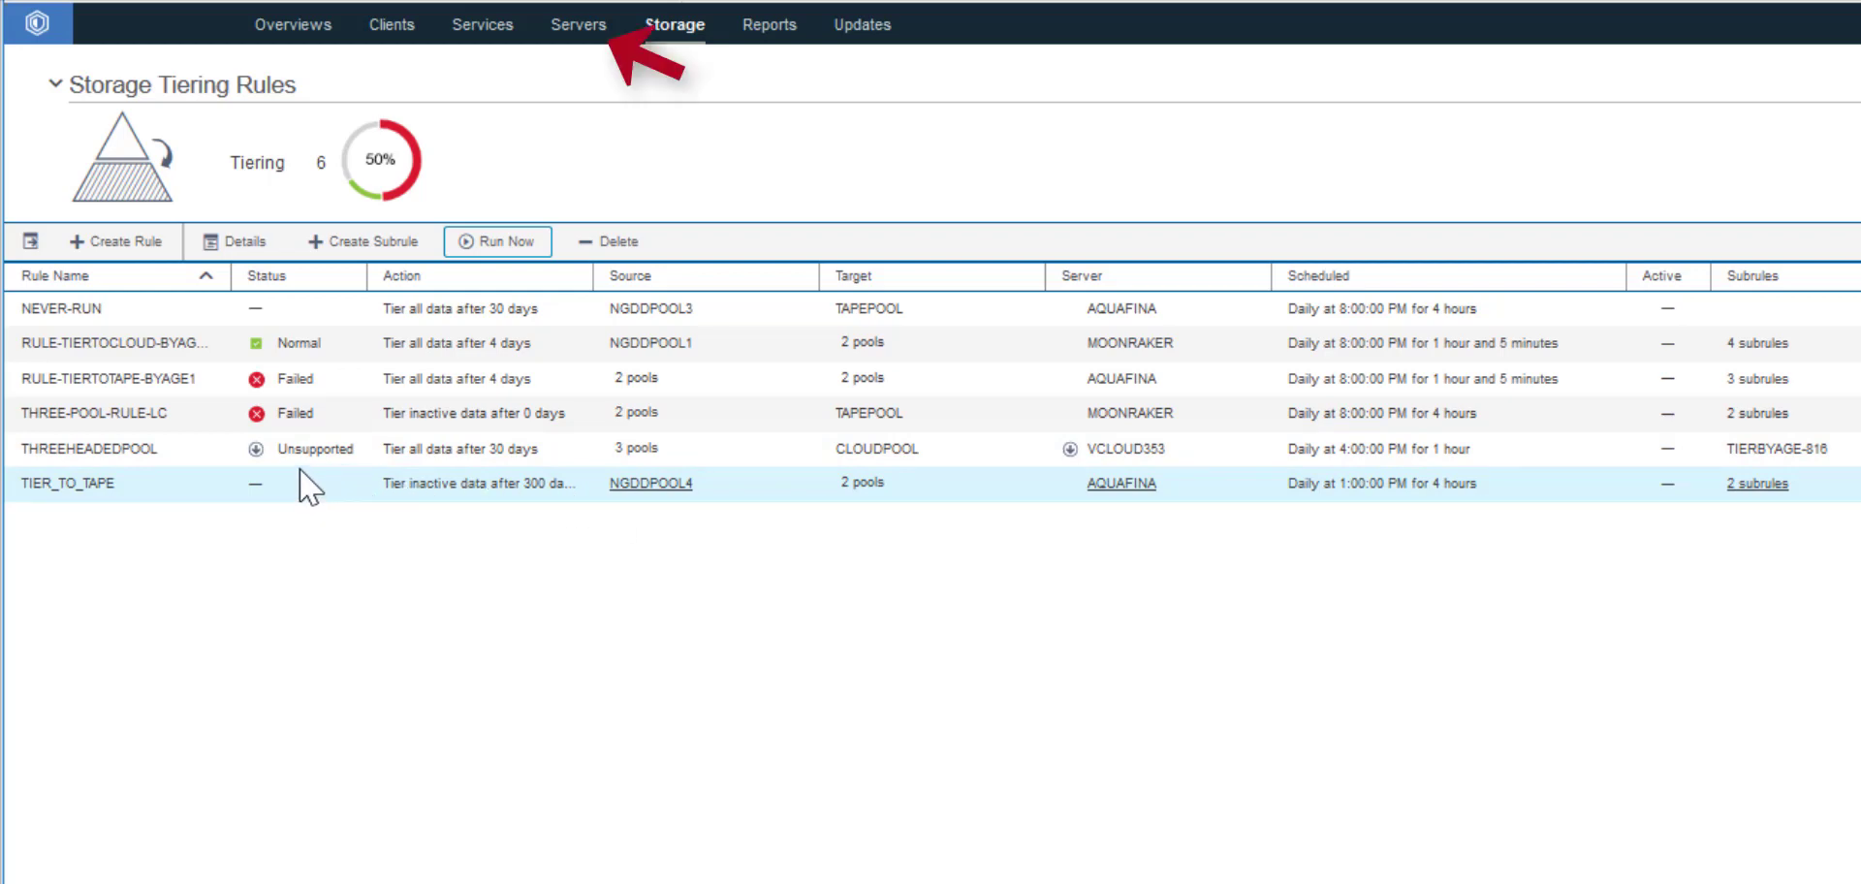
Open the AQUAFINA server's details from the Servers list.
{"action": "mouse_move", "coordinate": [506, 39]}
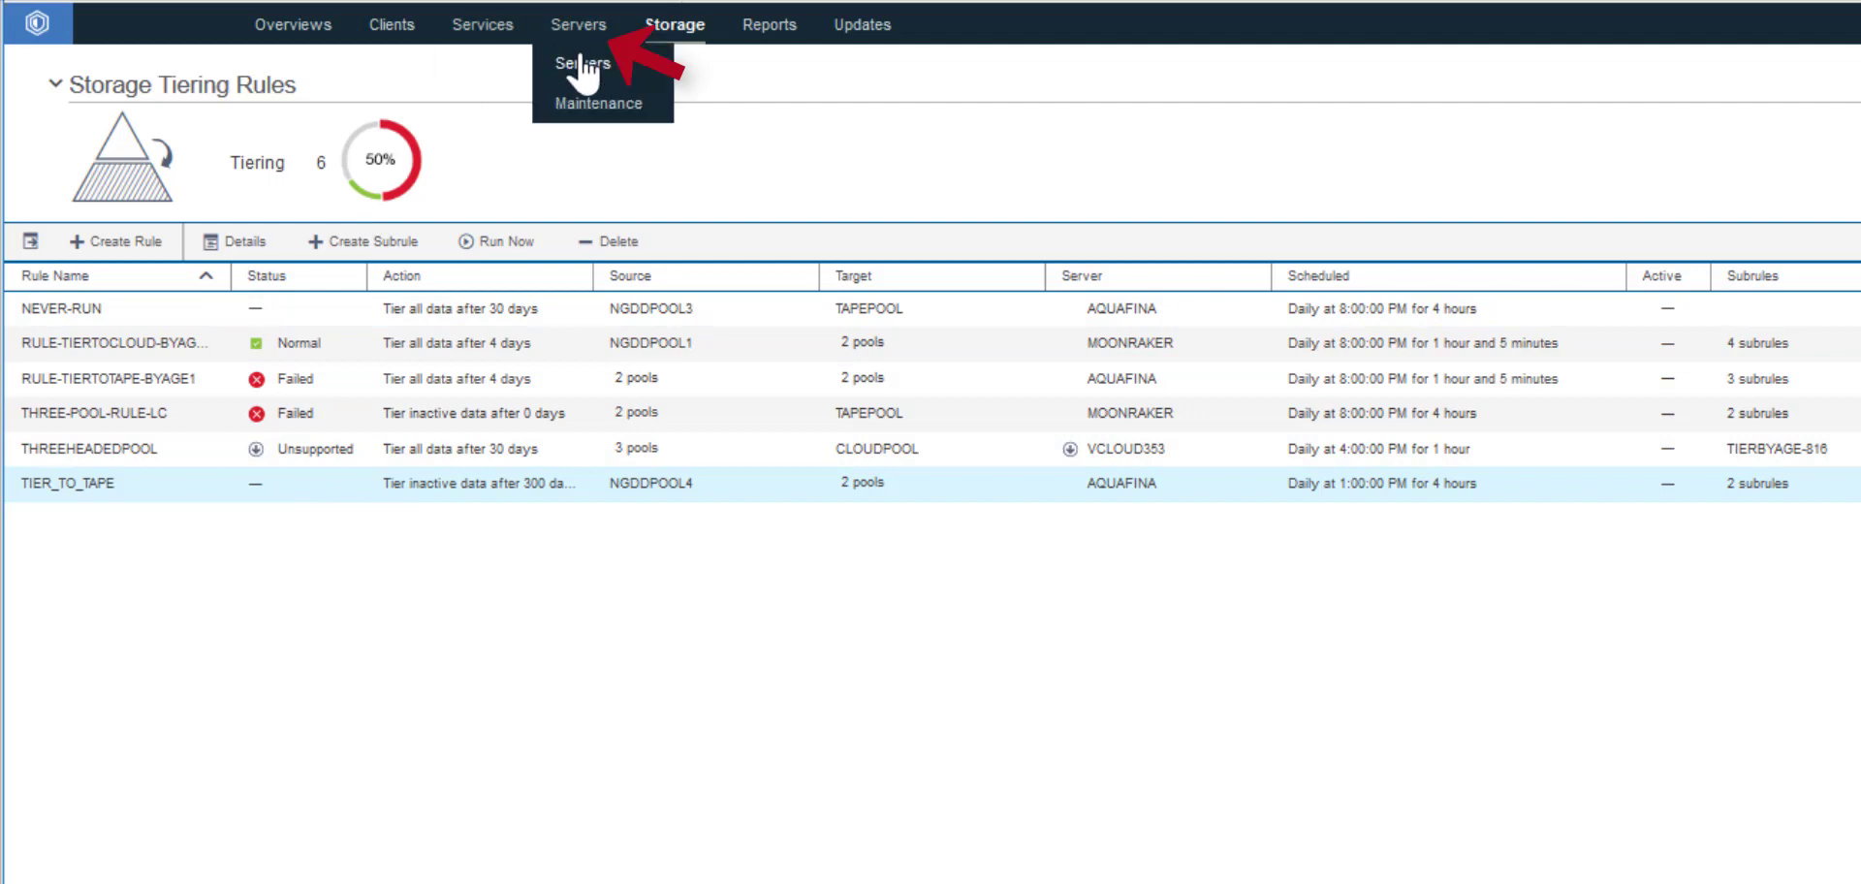
{"action": "left_click", "coordinate": [581, 72]}
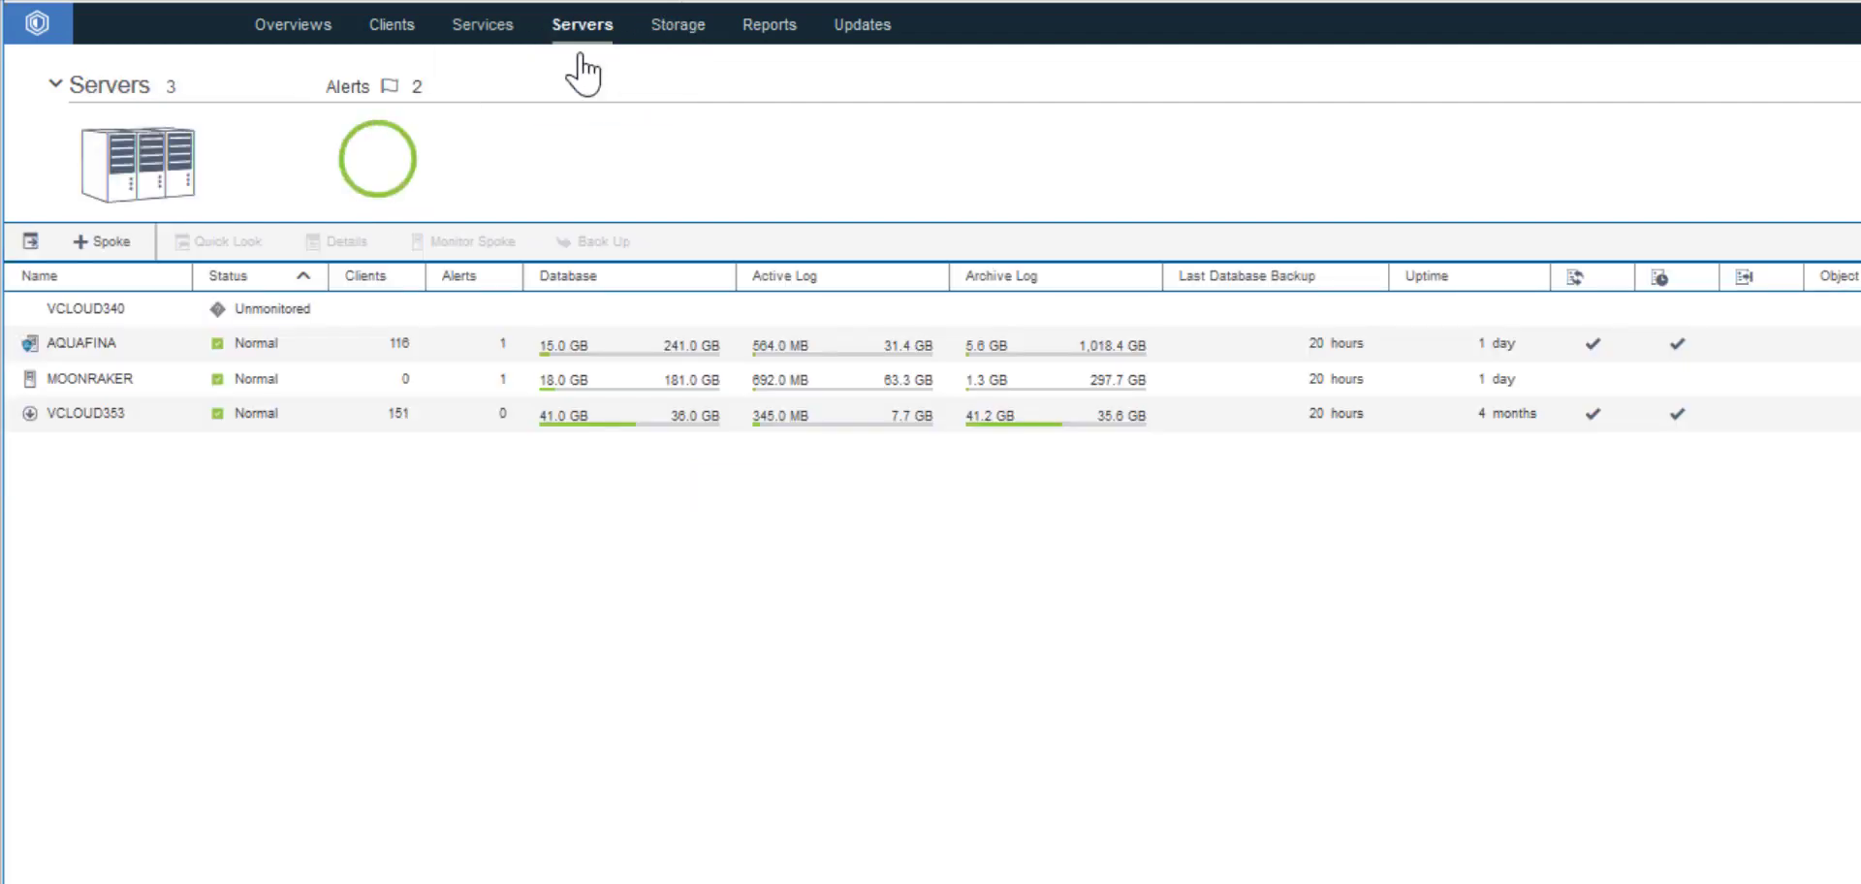
{"action": "left_click", "coordinate": [140, 345]}
{"action": "double_click", "coordinate": [140, 345]}
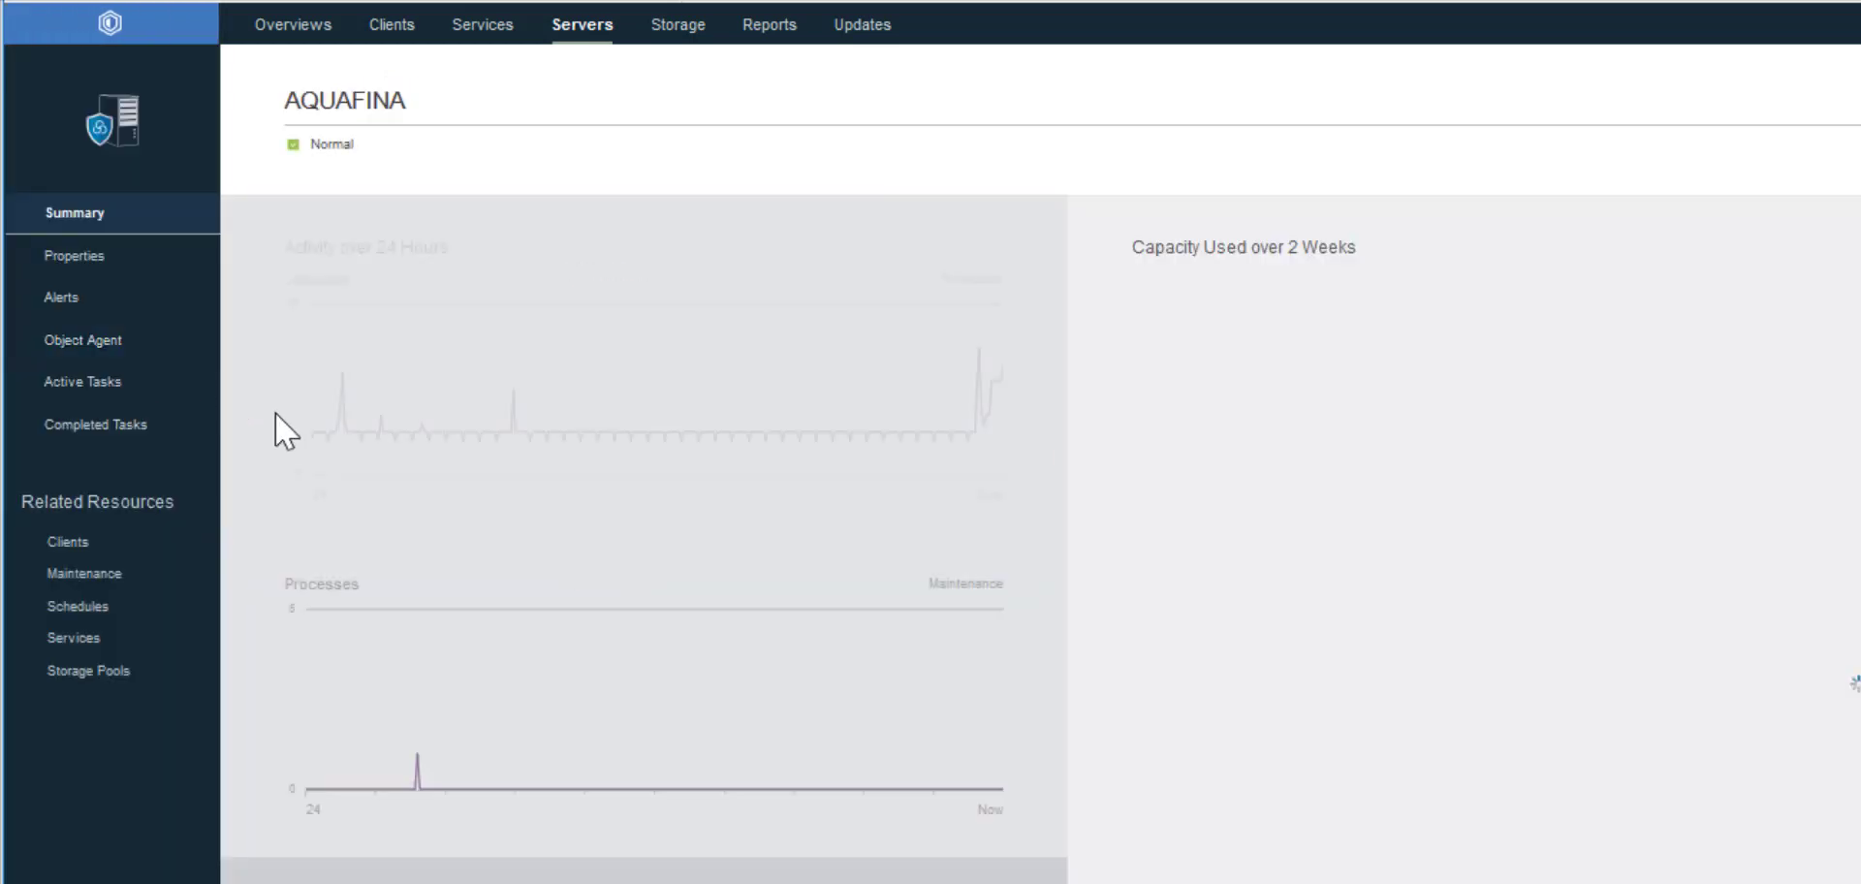
Show AQUAFINA's completed tasks, select the TIER STORAGE POOL task 2, and enlarge the Activity Log.
{"action": "left_click", "coordinate": [90, 386]}
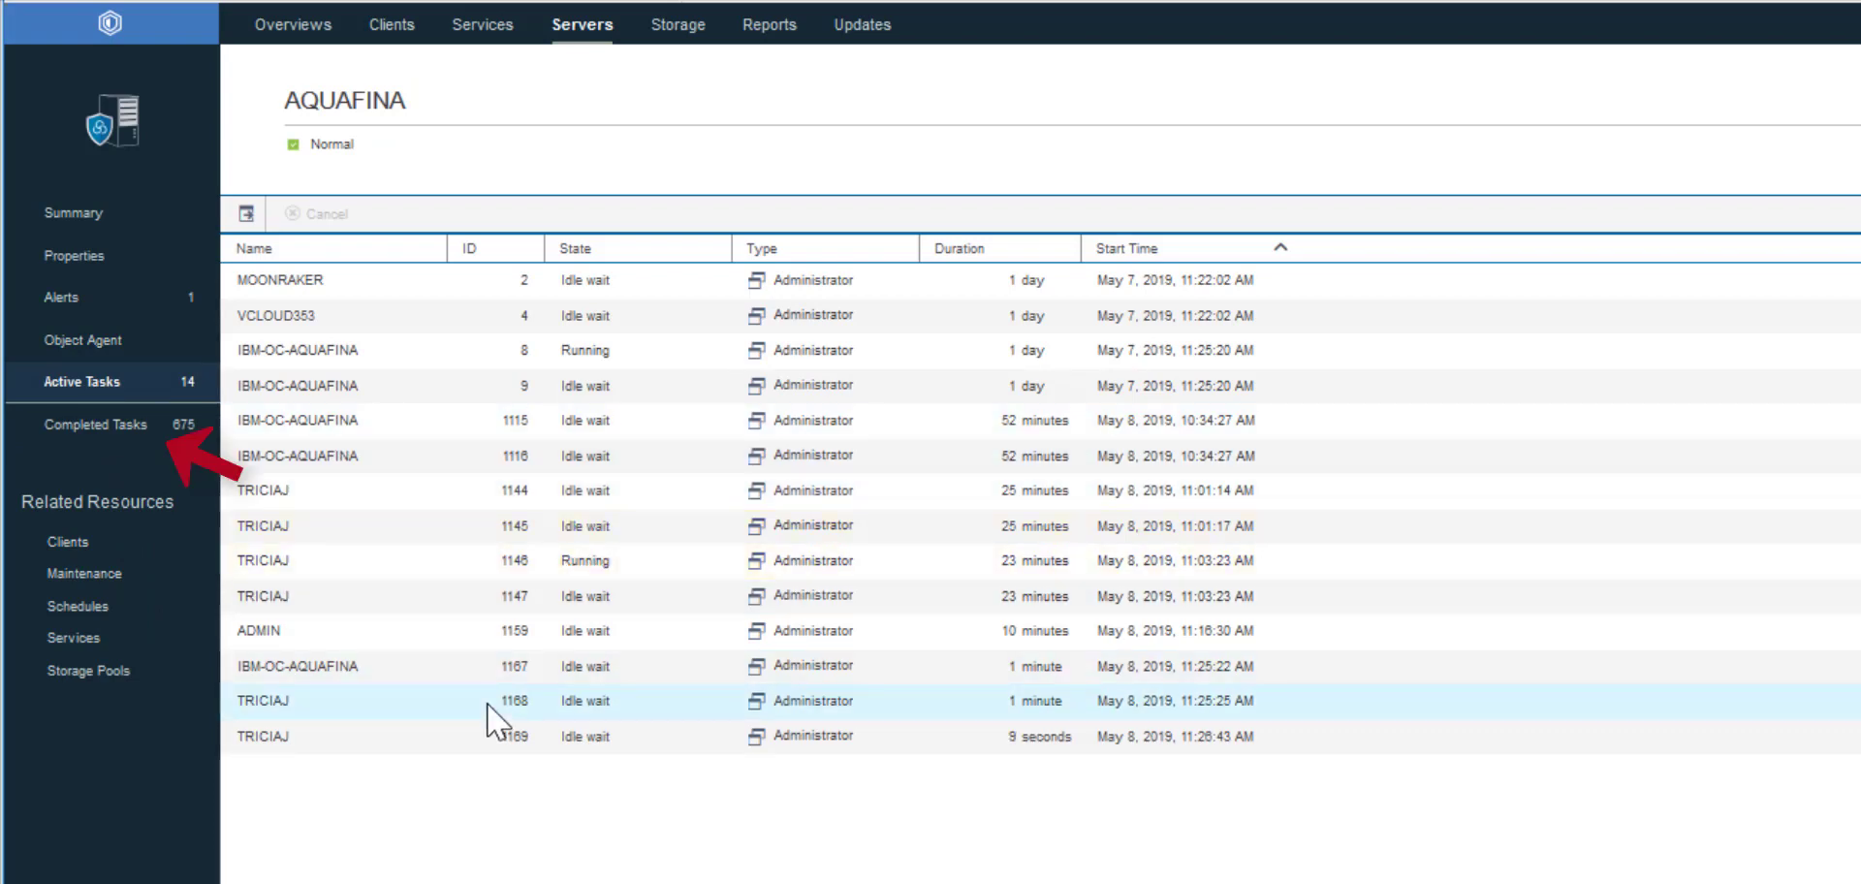
{"action": "left_click", "coordinate": [61, 429]}
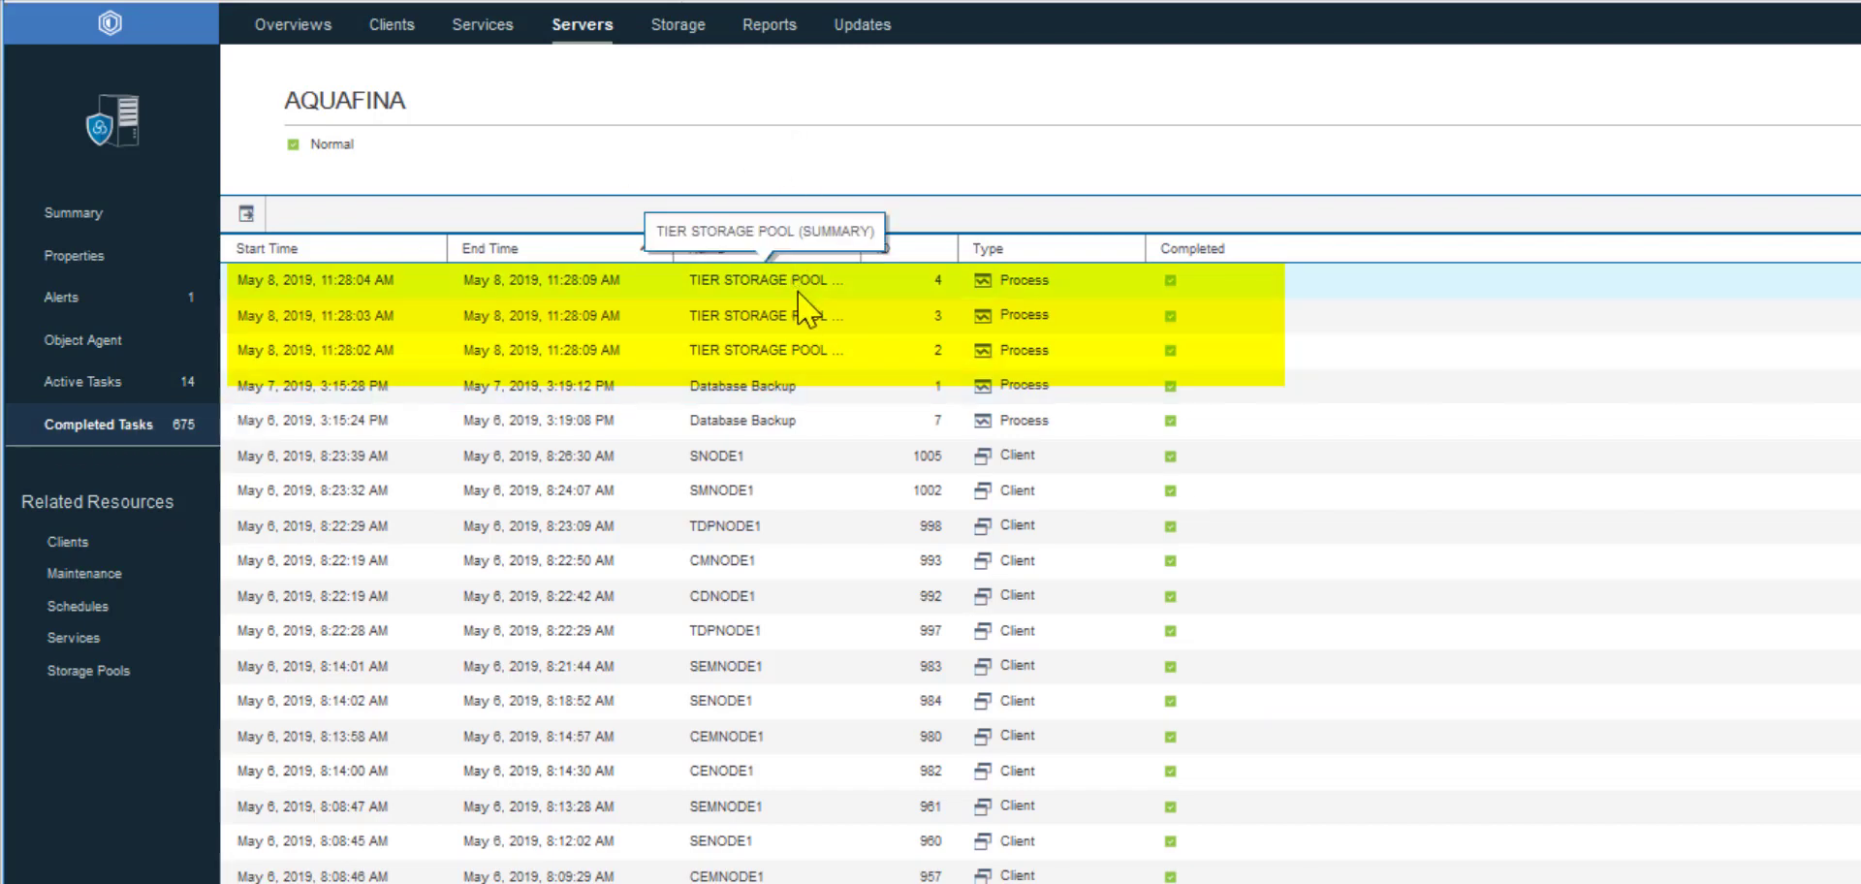
{"action": "left_click", "coordinate": [784, 352]}
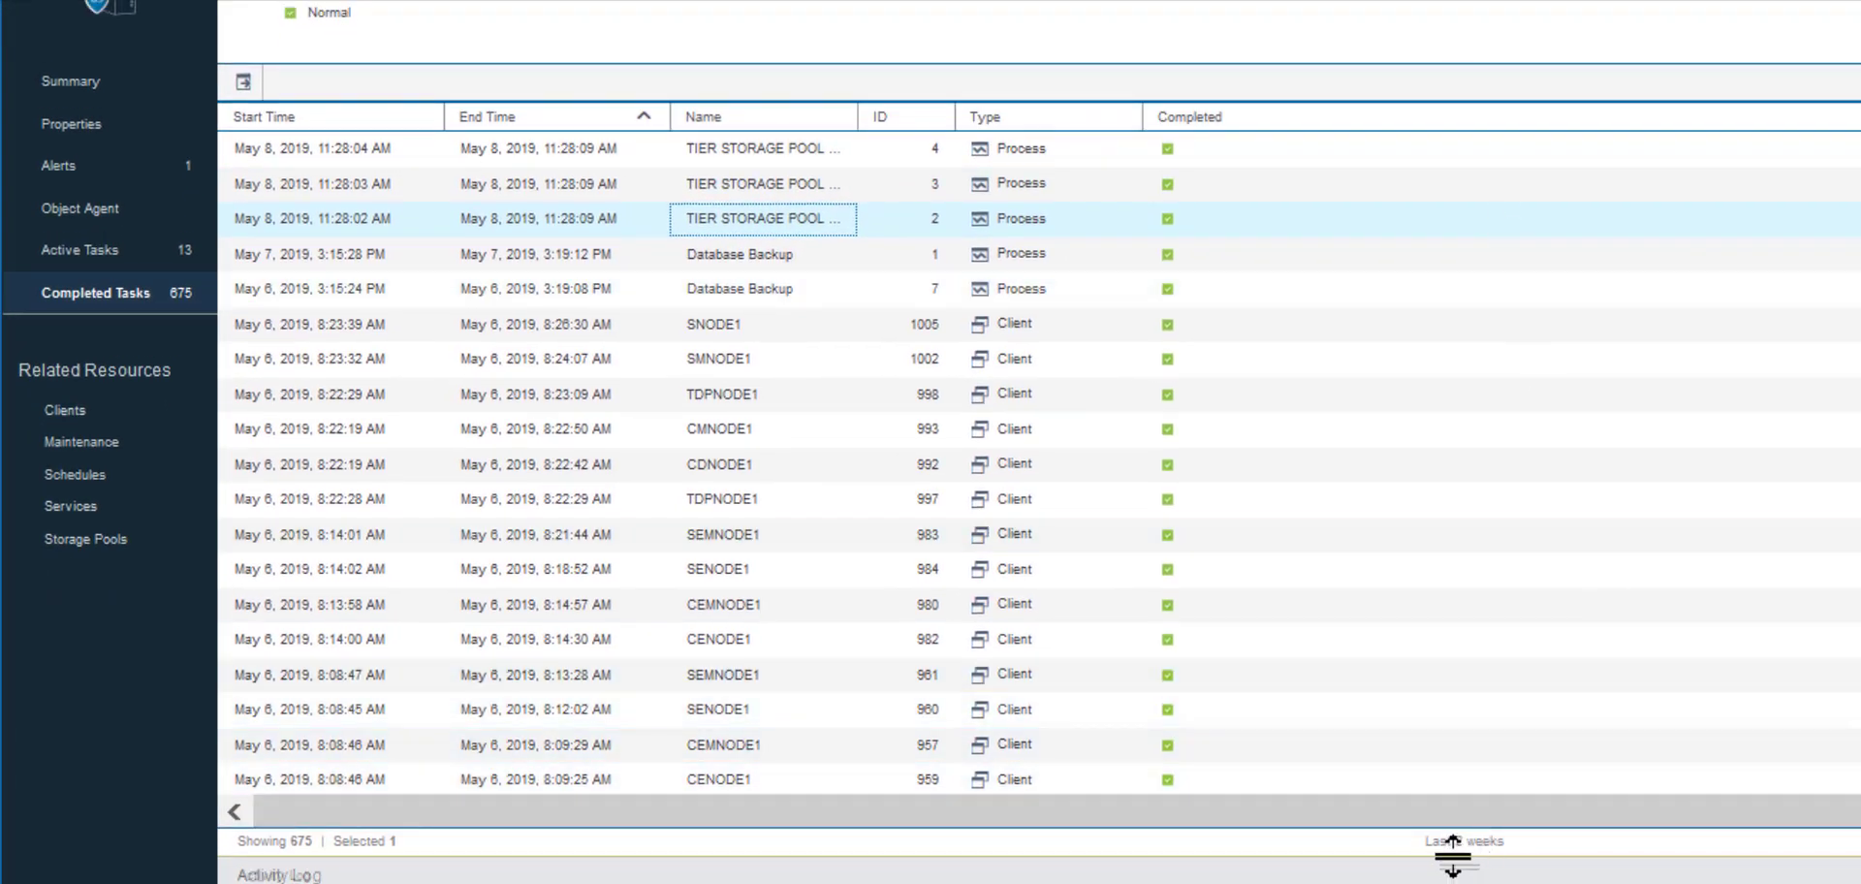
{"action": "left_click_drag", "start_coordinate": [1452, 850], "coordinate": [1437, 681]}
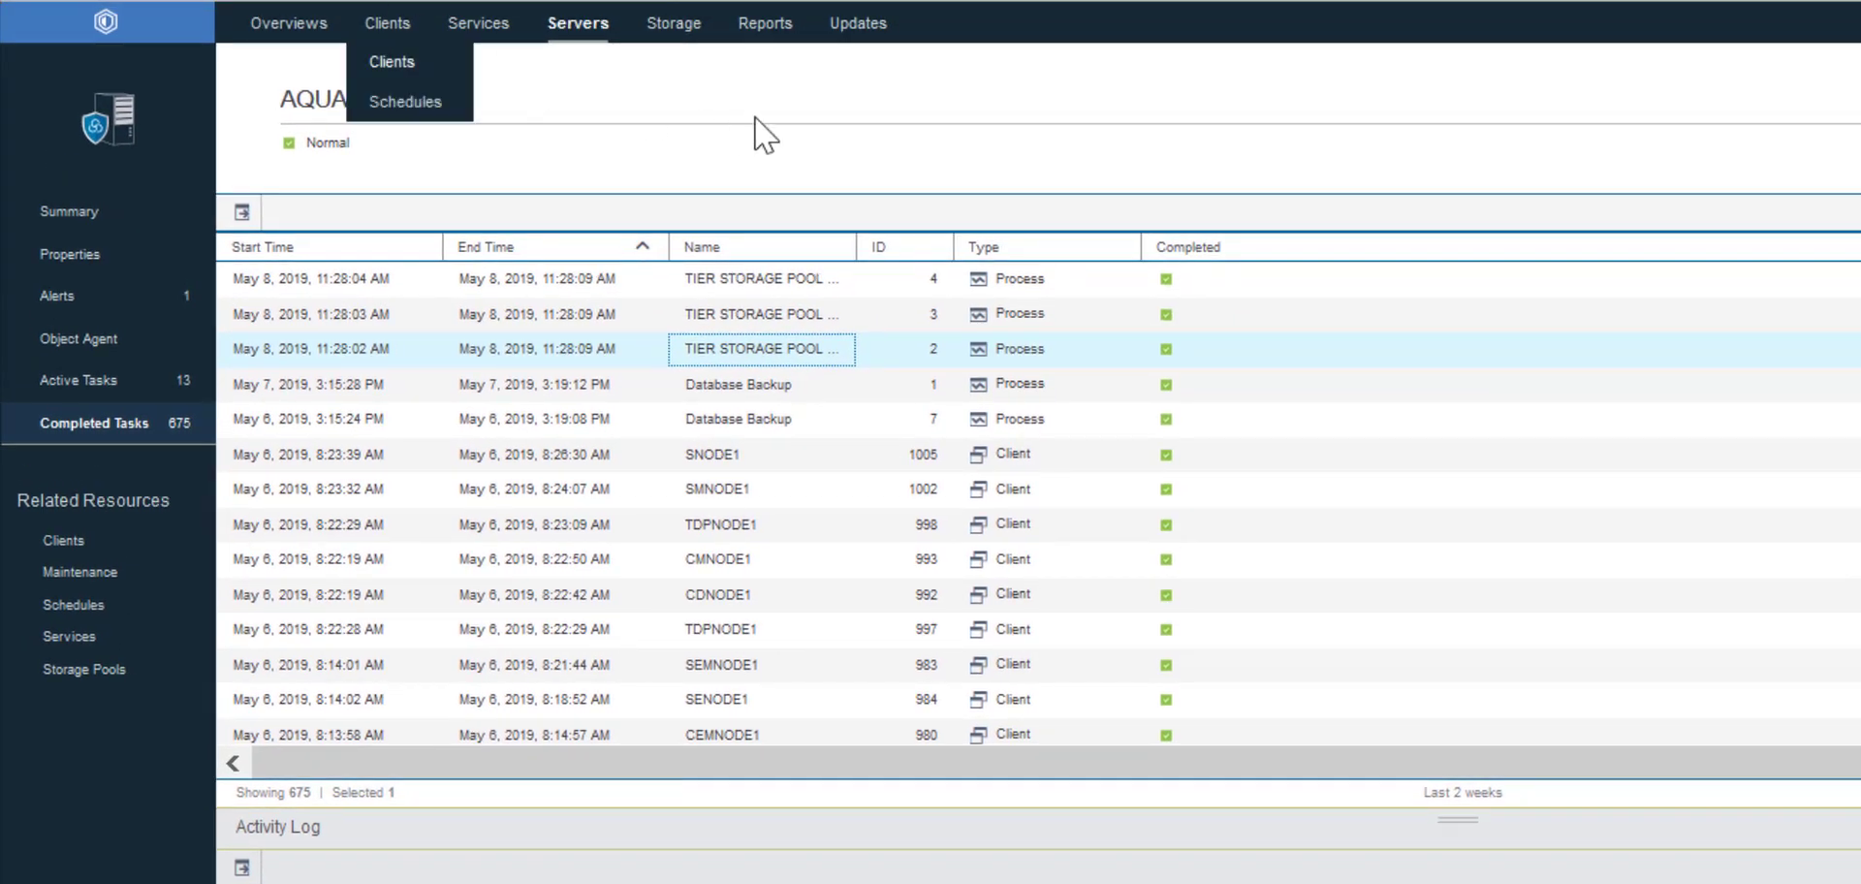
Return to Storage Tiering Rules and check that TIER_TO_TAPE and both subrules show Normal status.
{"action": "mouse_move", "coordinate": [682, 44]}
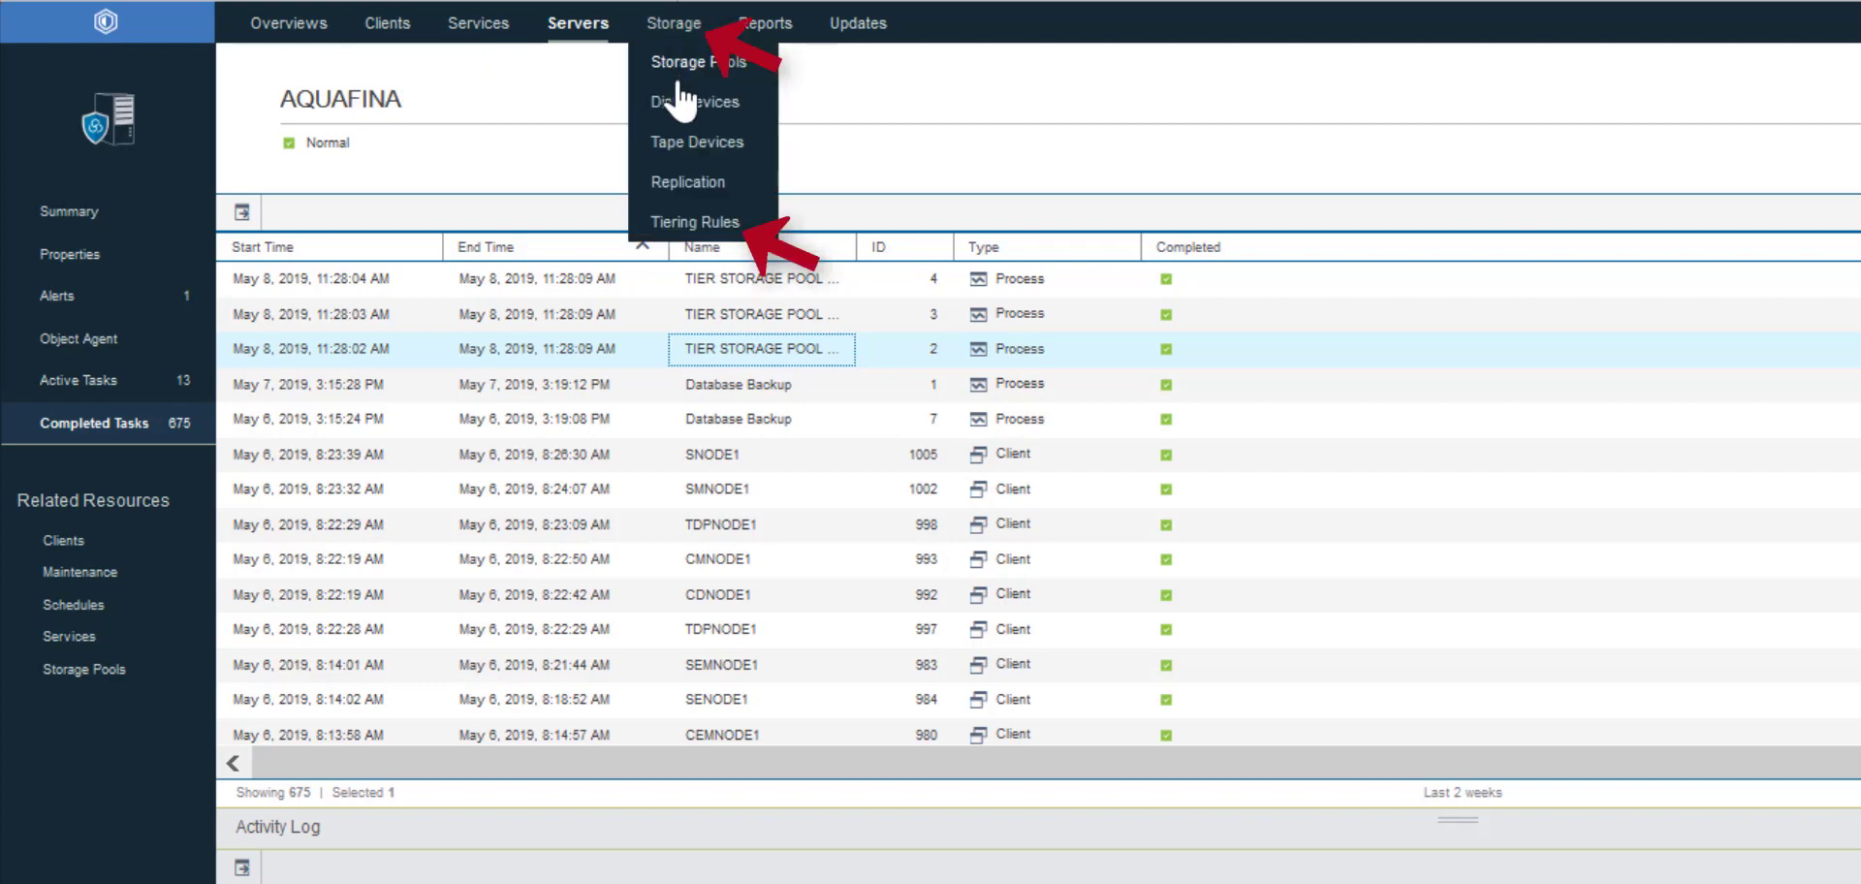
{"action": "left_click", "coordinate": [693, 225]}
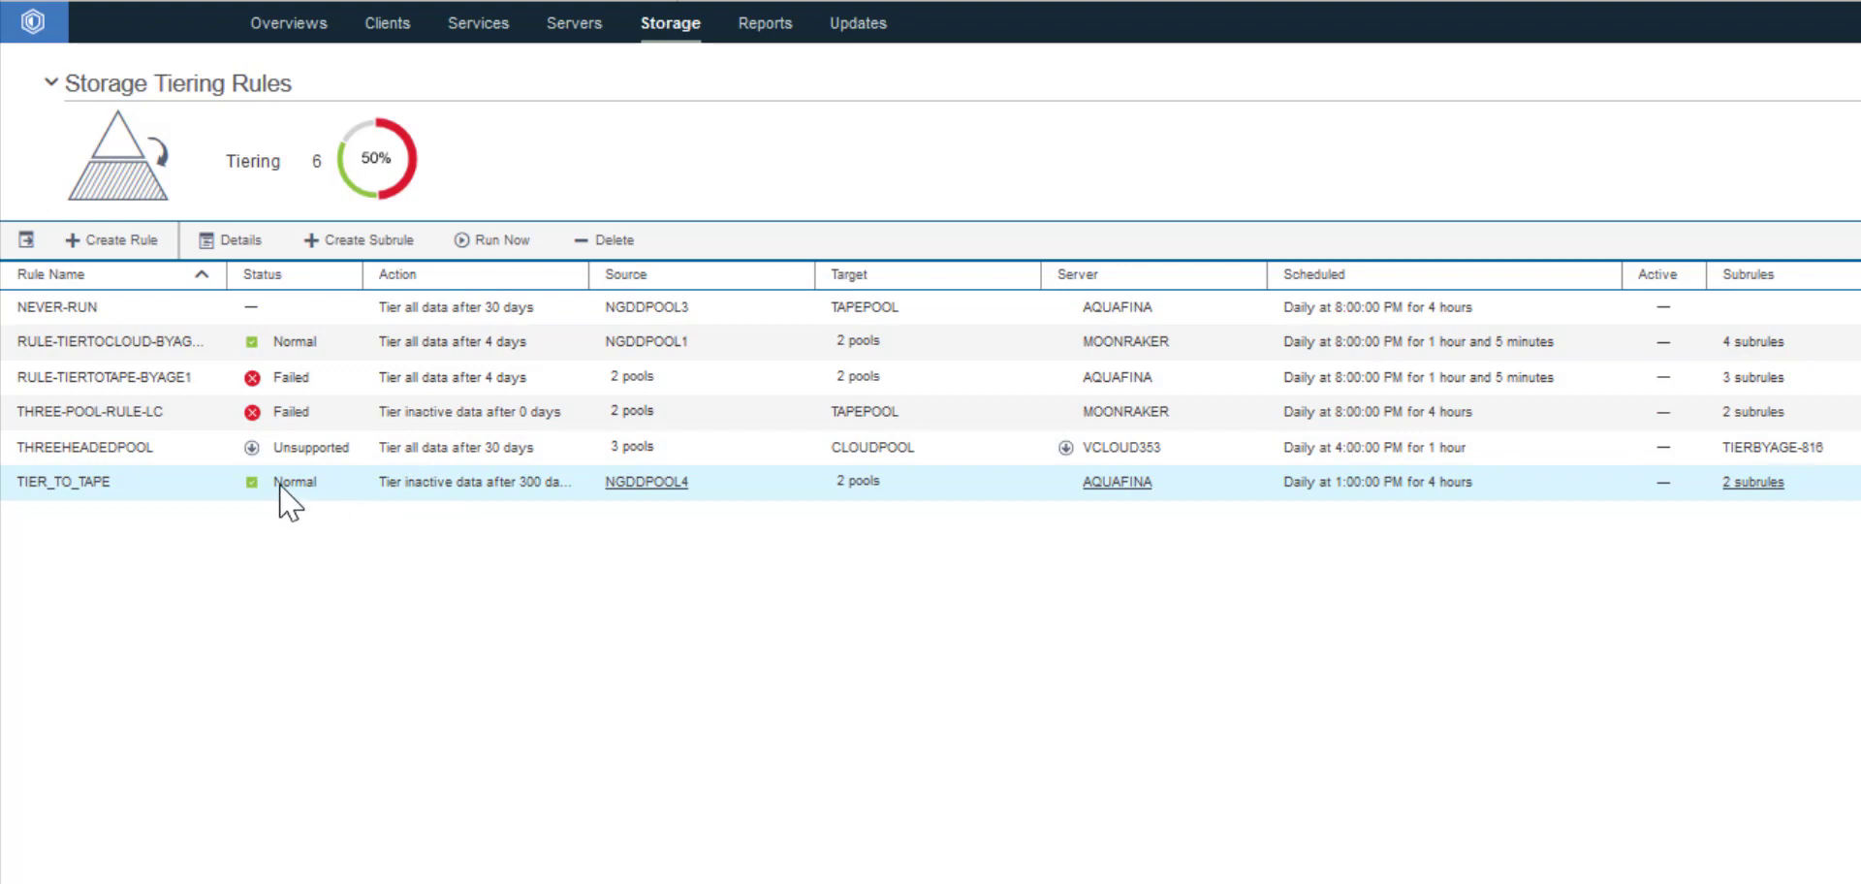
{"action": "mouse_move", "coordinate": [280, 484]}
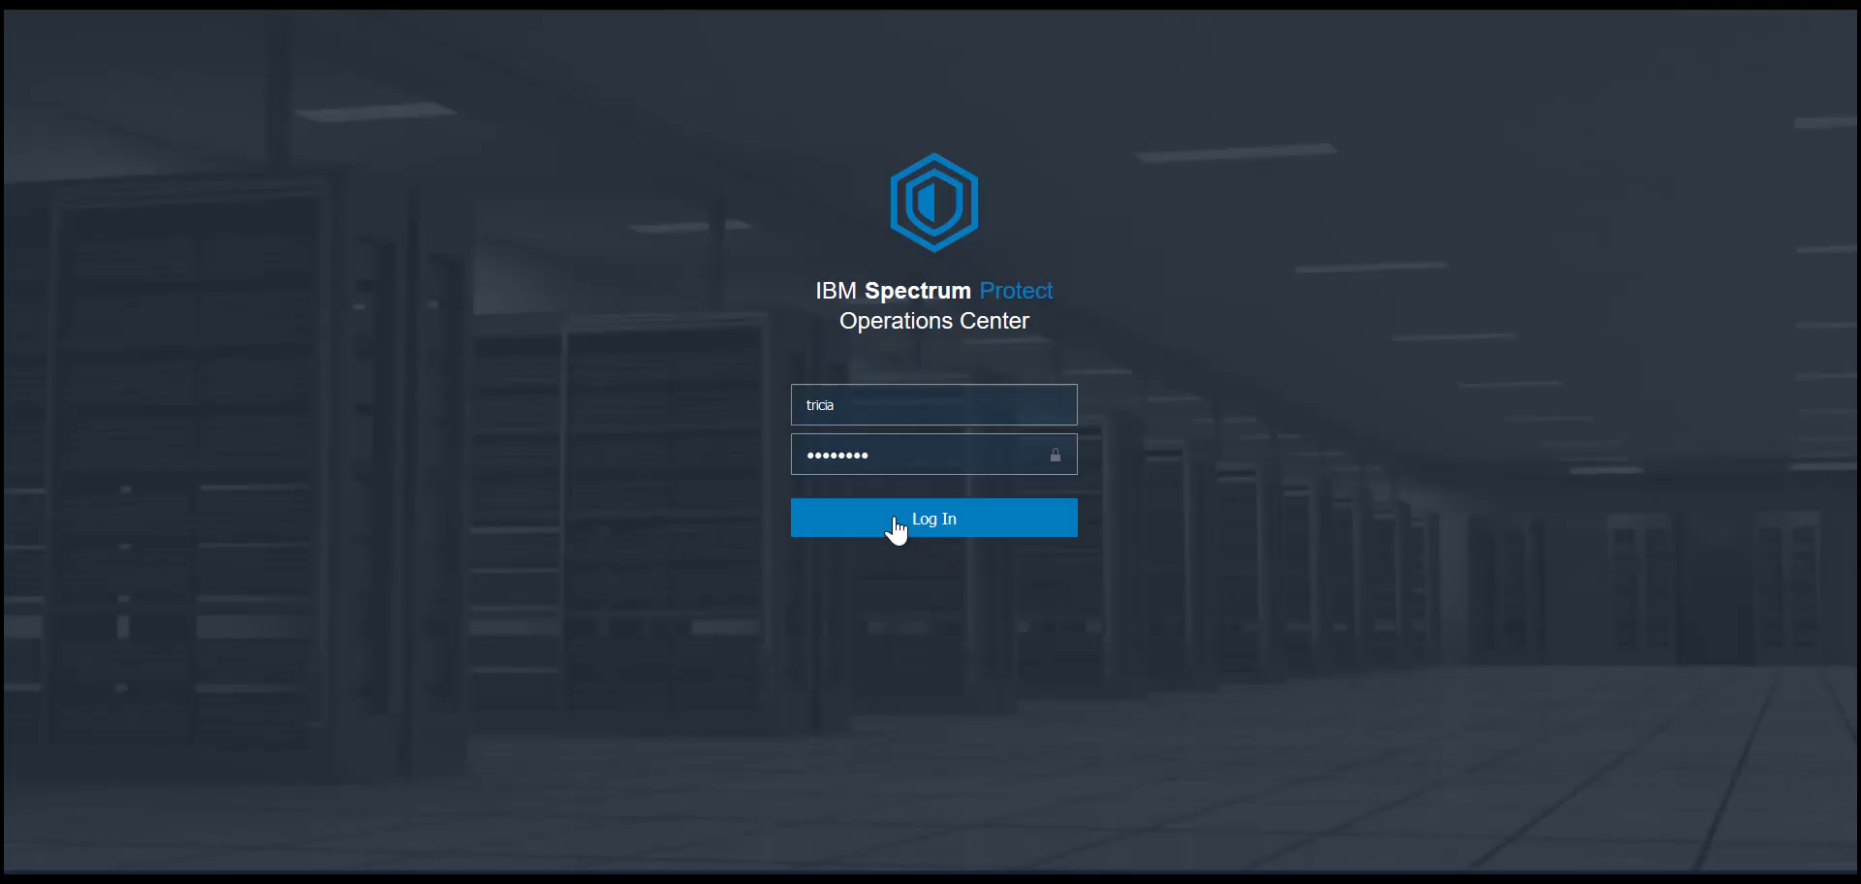
Log in, filter tiering rules to Warning, and open SUBRULE-TOCLOUD-ALL3 from the Duration limit status.
{"action": "left_click", "coordinate": [890, 522]}
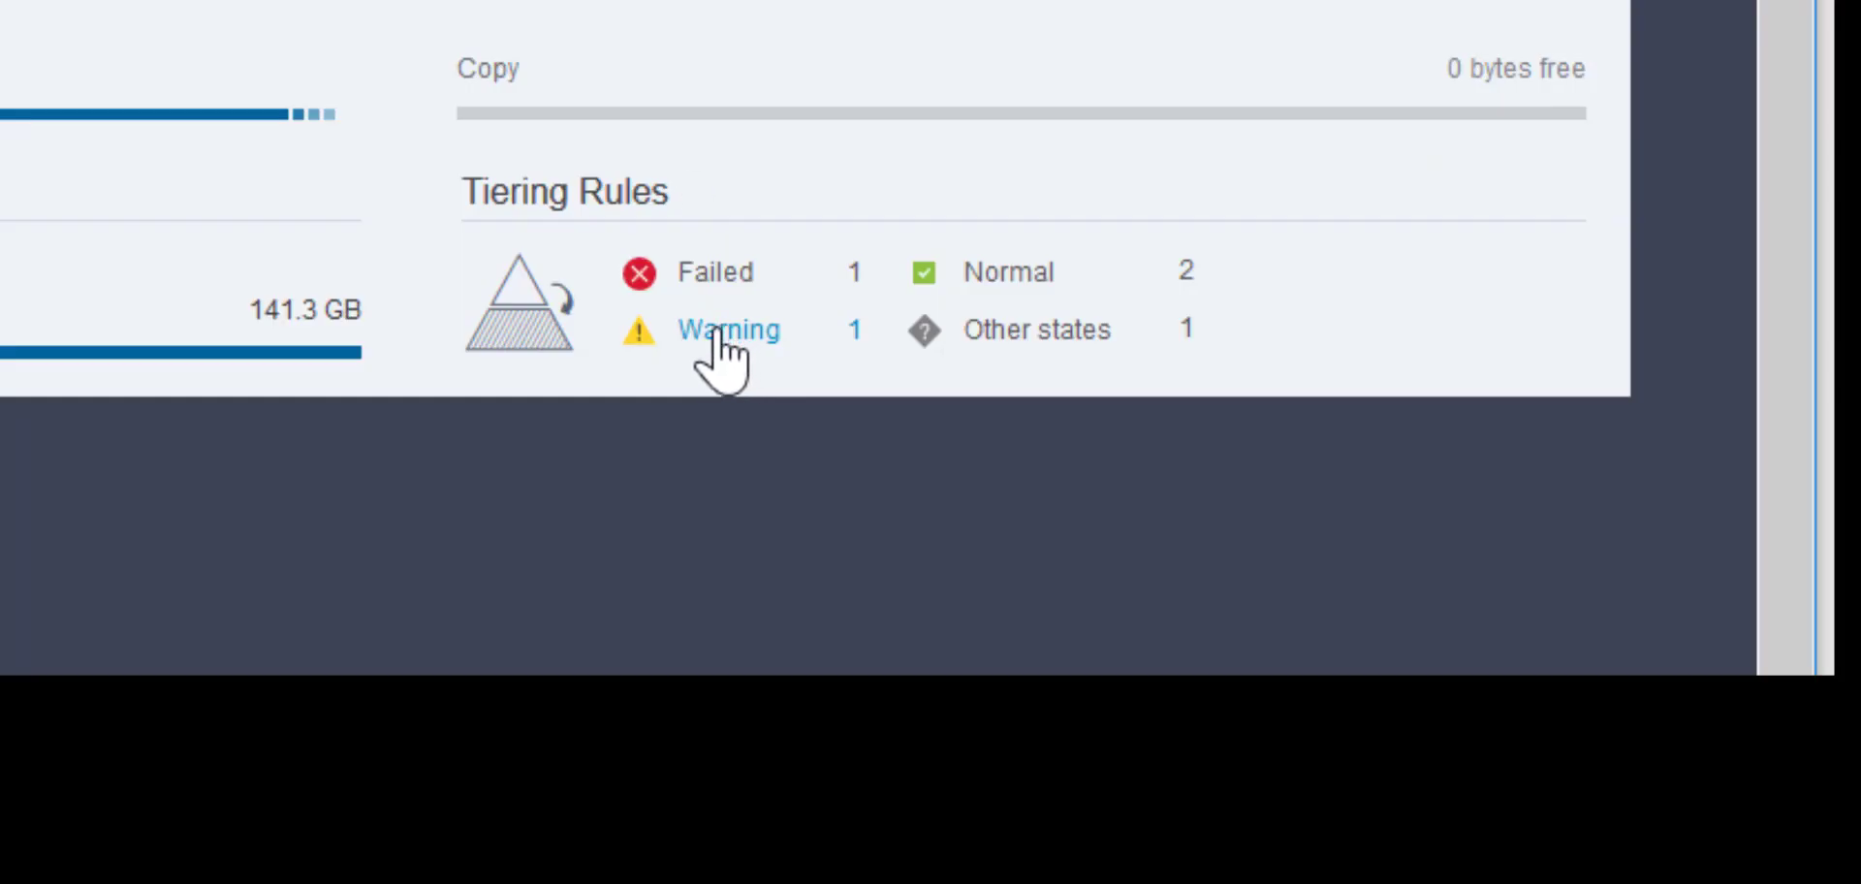
{"action": "left_click", "coordinate": [717, 332]}
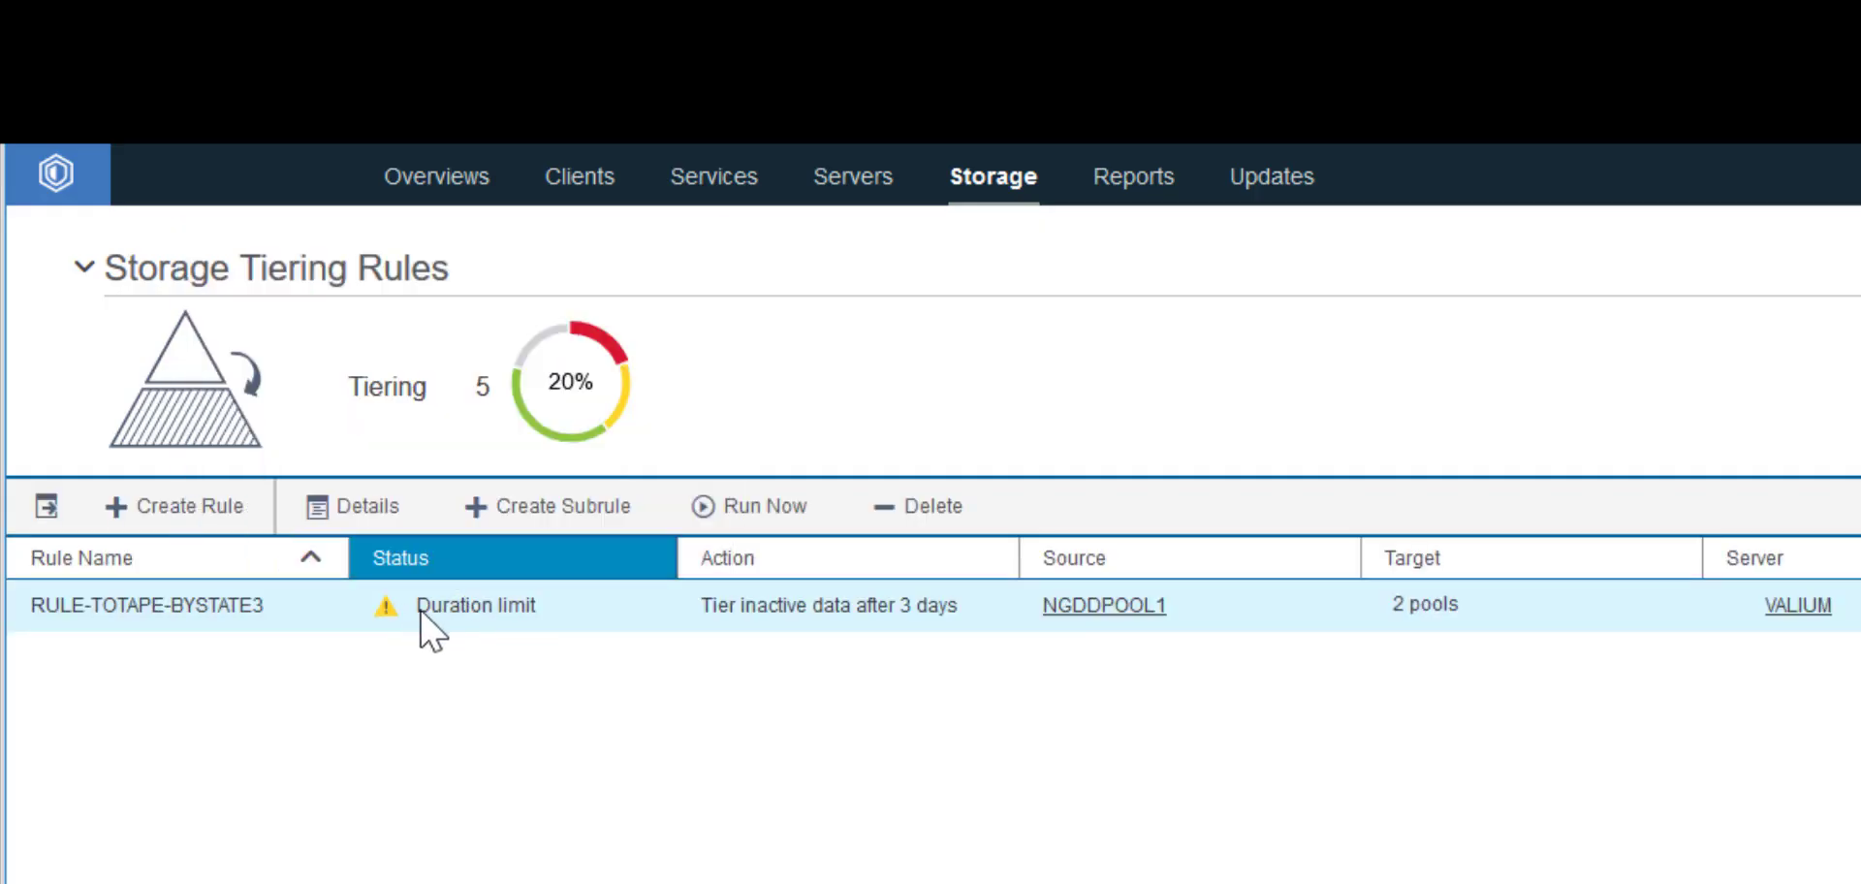
{"action": "mouse_move", "coordinate": [432, 607]}
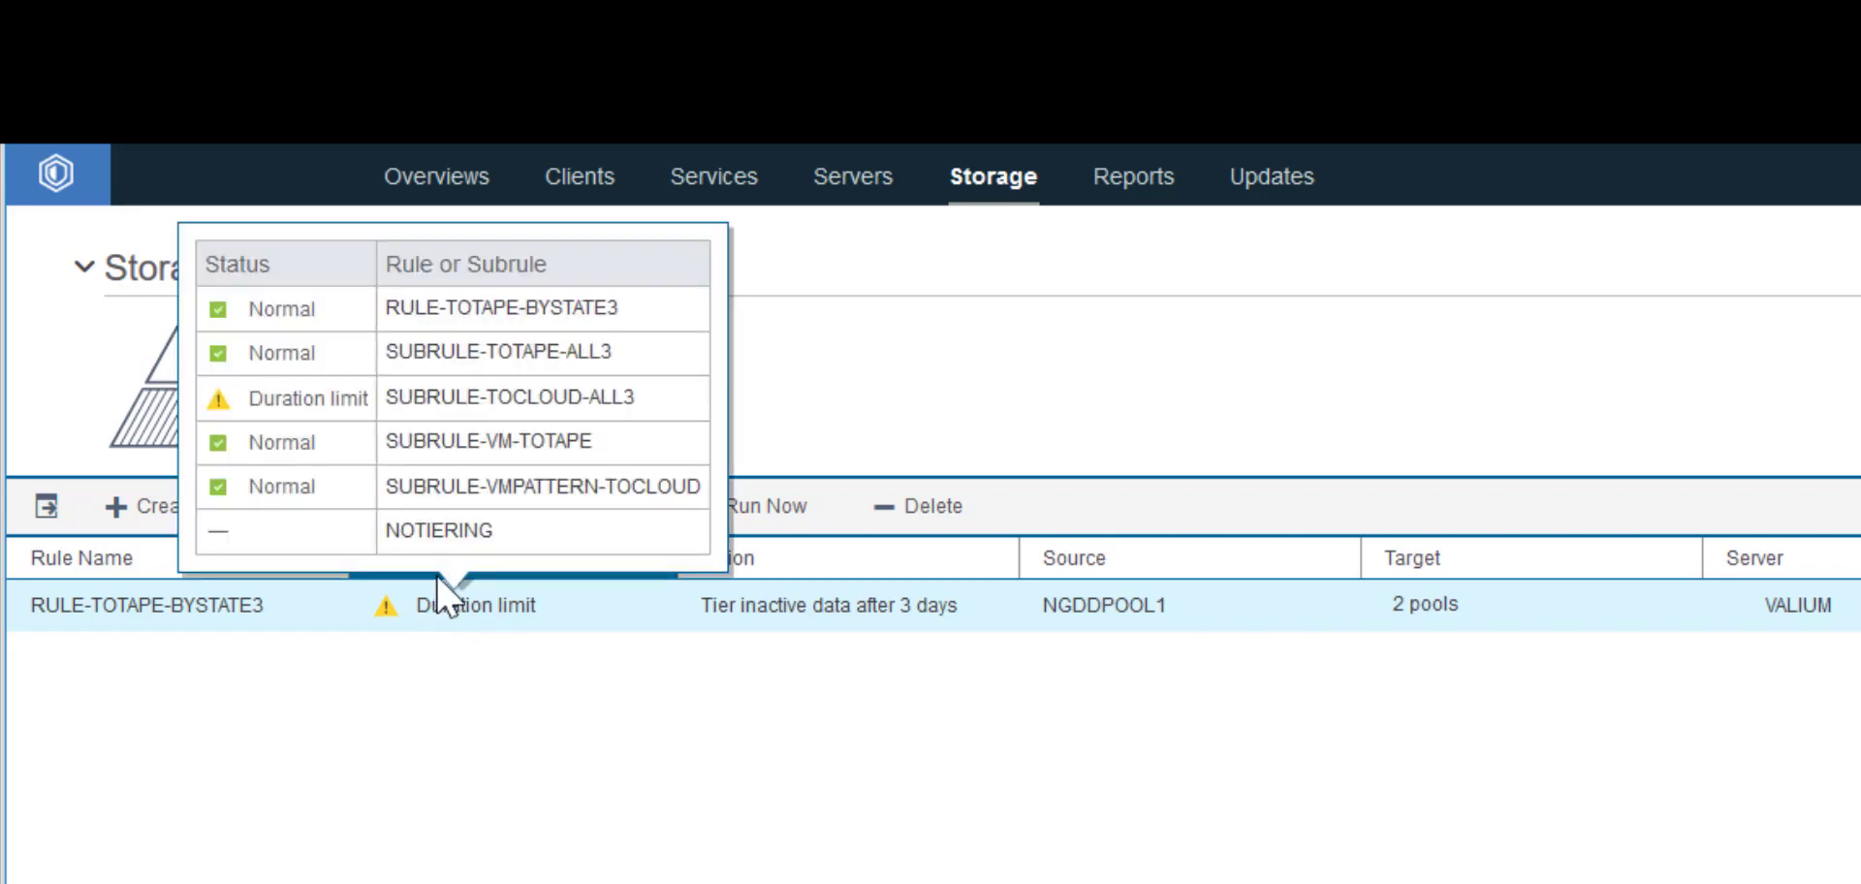
{"action": "left_click", "coordinate": [439, 399]}
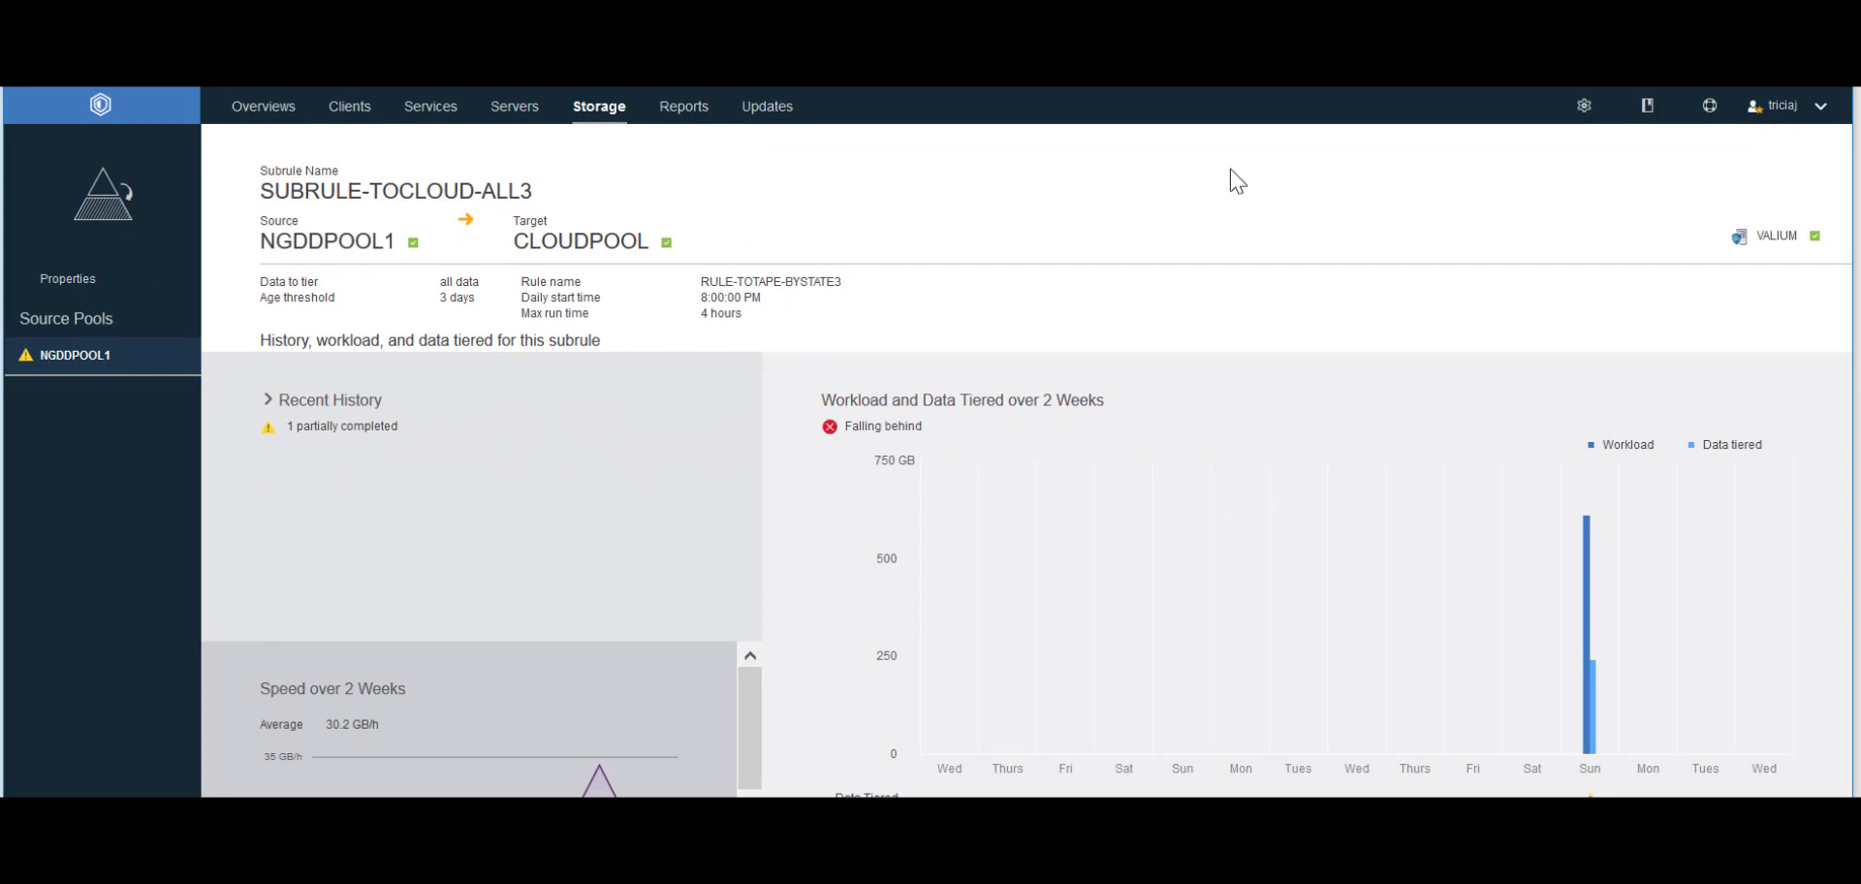
Inspect the Sunday workload bar and expand Recent History to see the duration-limit task's times and speed.
{"action": "mouse_move", "coordinate": [1591, 739]}
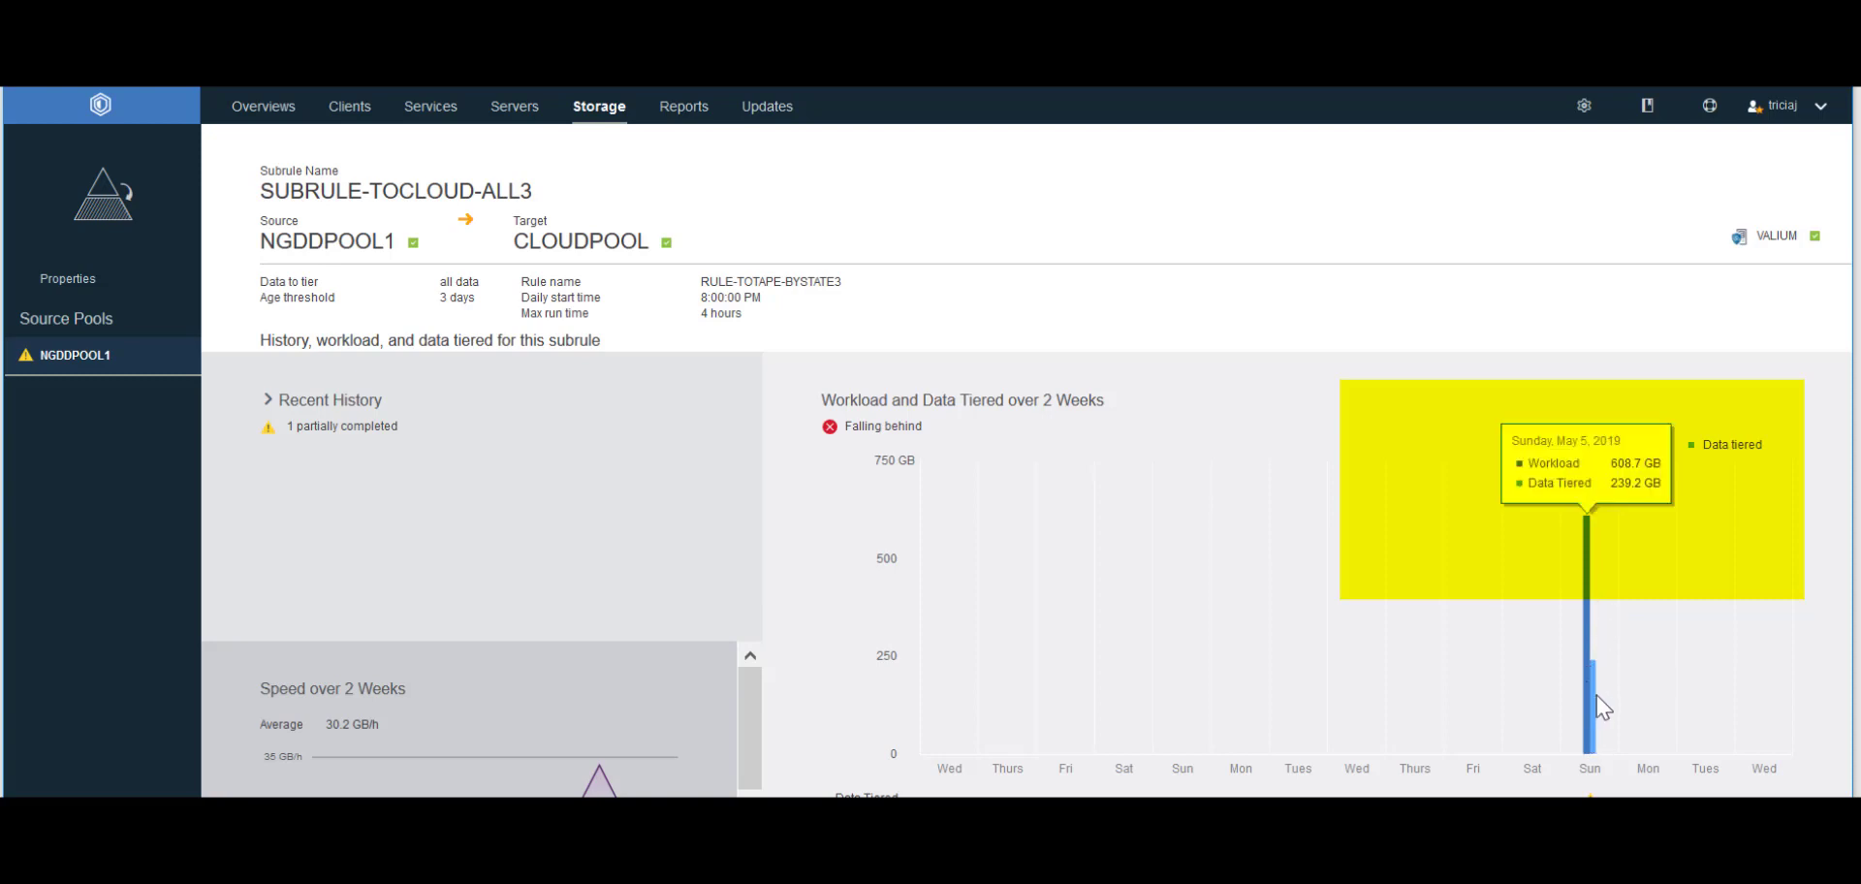
{"action": "mouse_move", "coordinate": [1586, 694]}
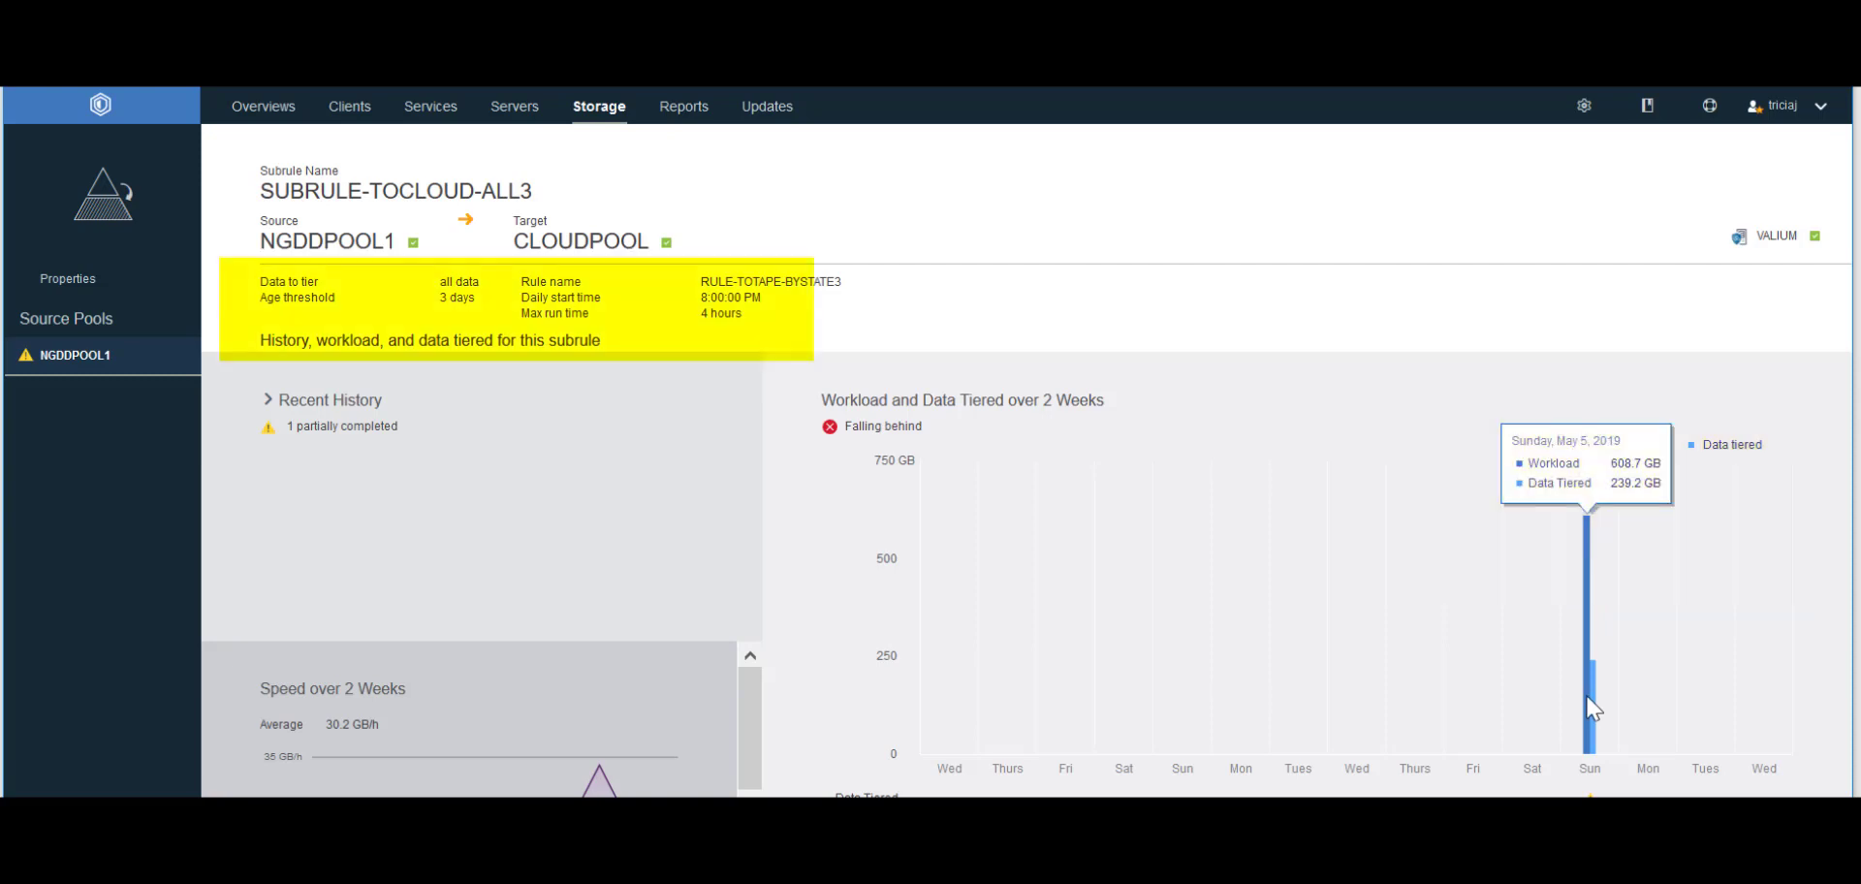
{"action": "left_click", "coordinate": [269, 404]}
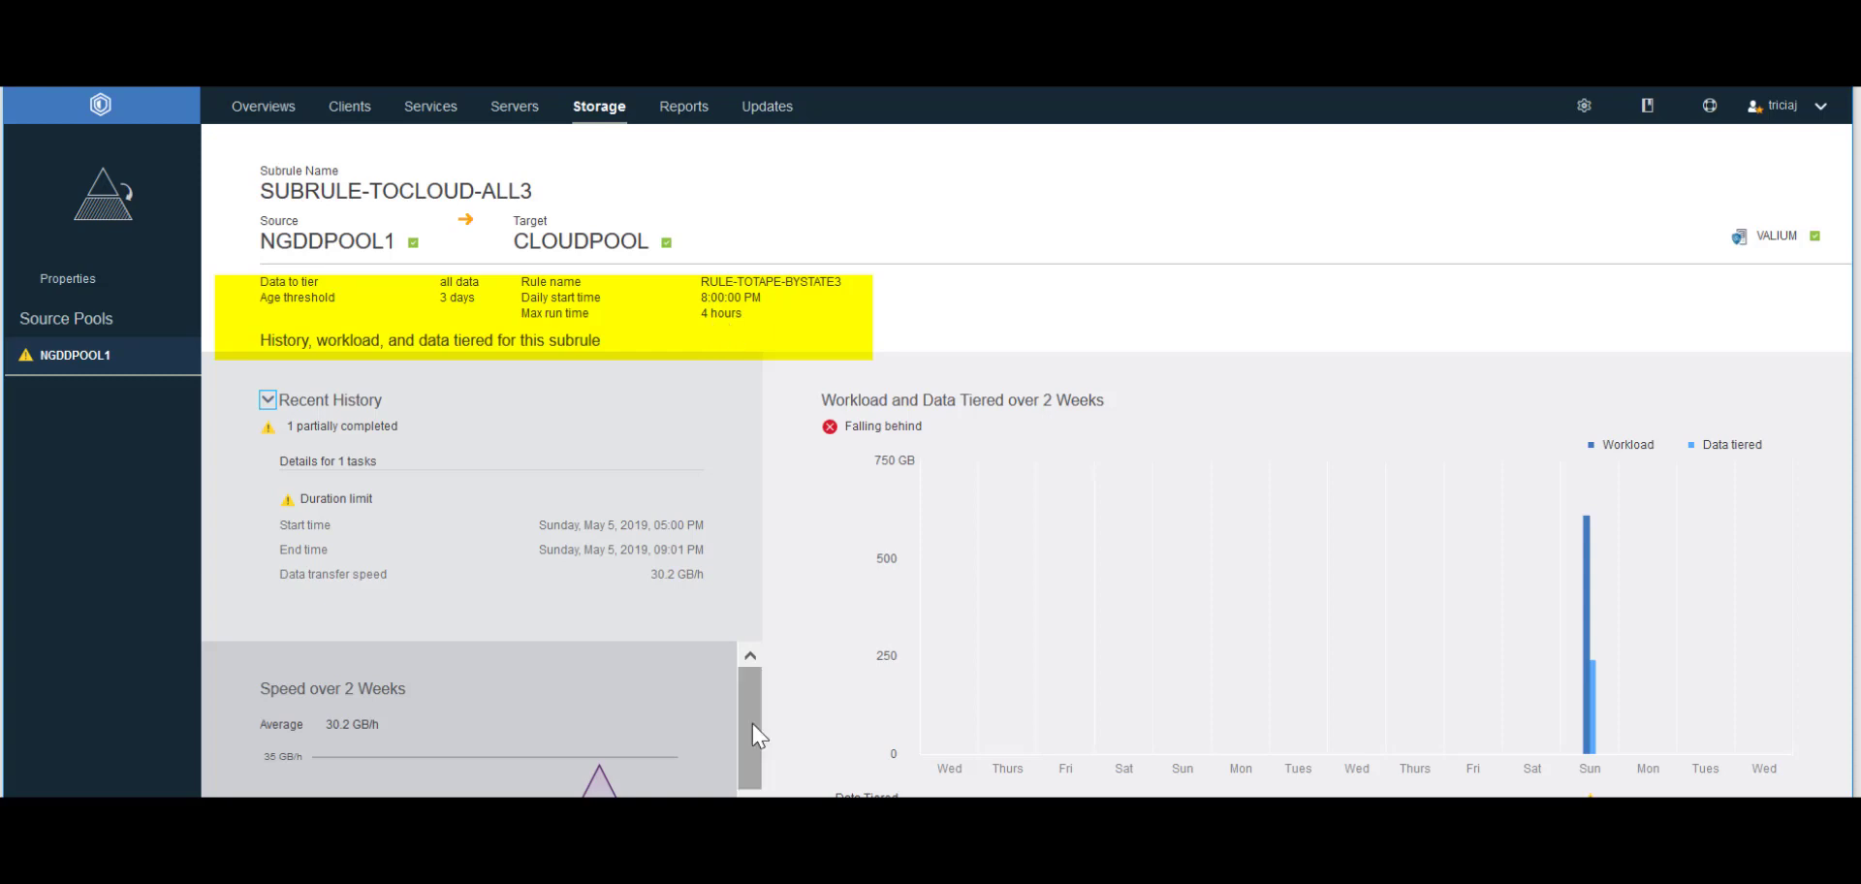
{"action": "scroll", "coordinate": [753, 755], "scroll_direction": "down", "scroll_amount": 1}
{"action": "scroll", "coordinate": [753, 754], "scroll_direction": "down", "scroll_amount": 1}
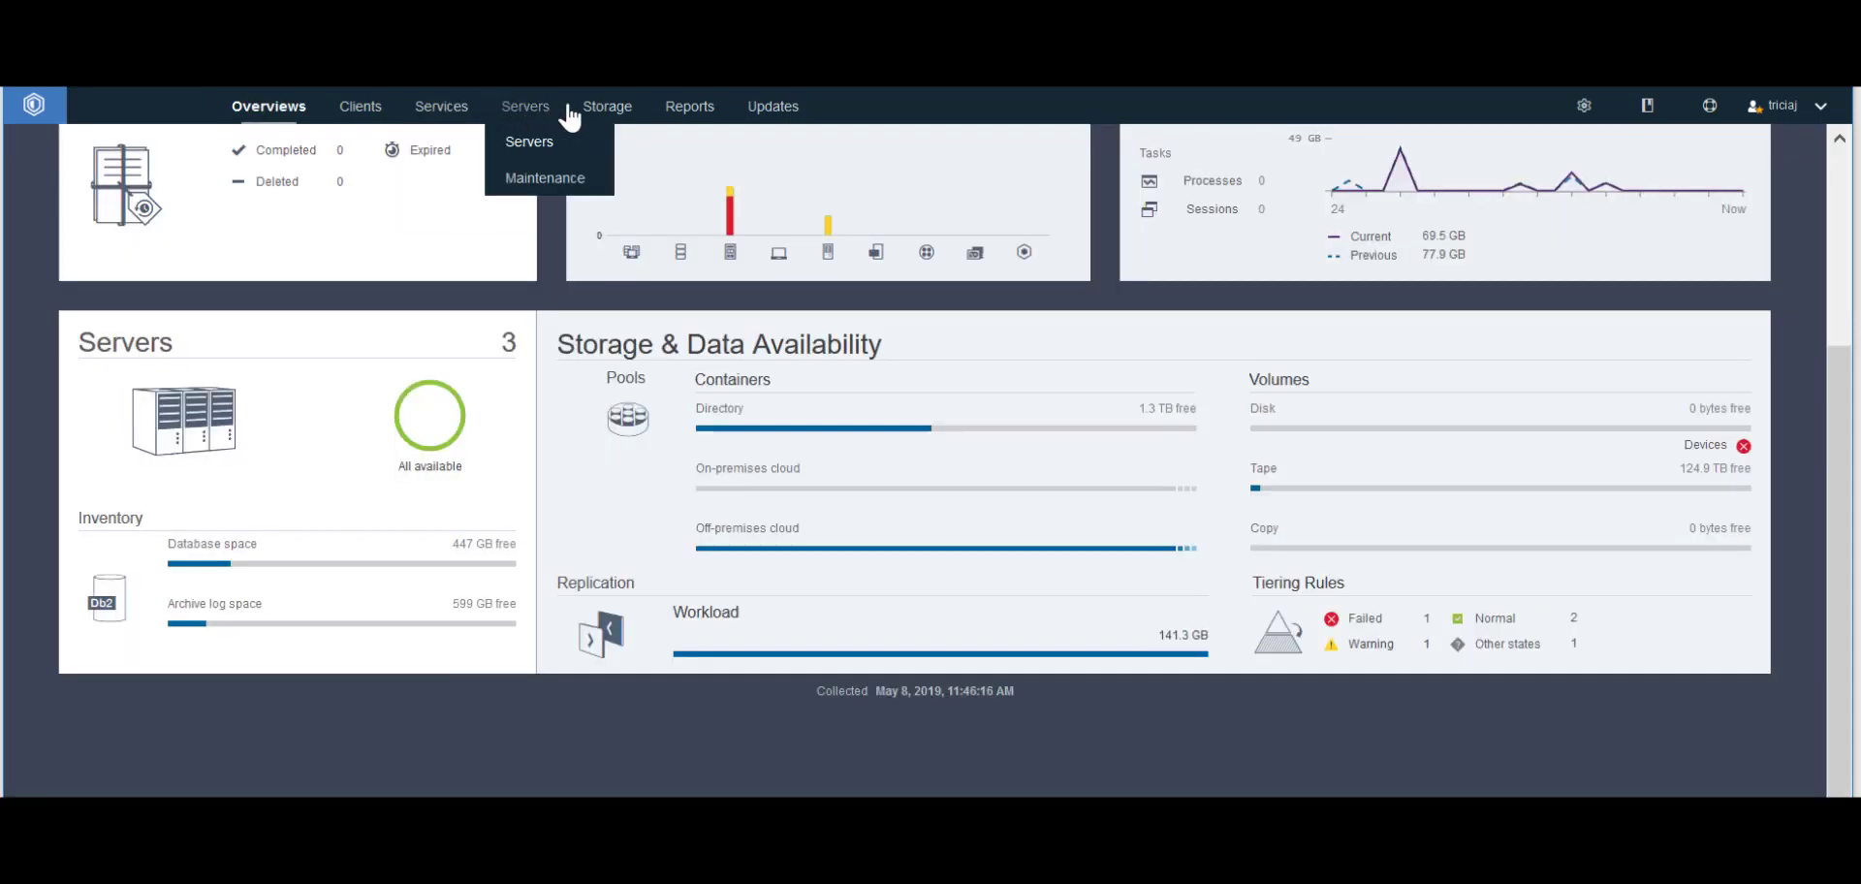
List all five tiering rules and read why TIERBYSUBRULE-817 on VCLOUD340 is Unsupported.
{"action": "mouse_move", "coordinate": [606, 108]}
{"action": "left_click", "coordinate": [608, 287]}
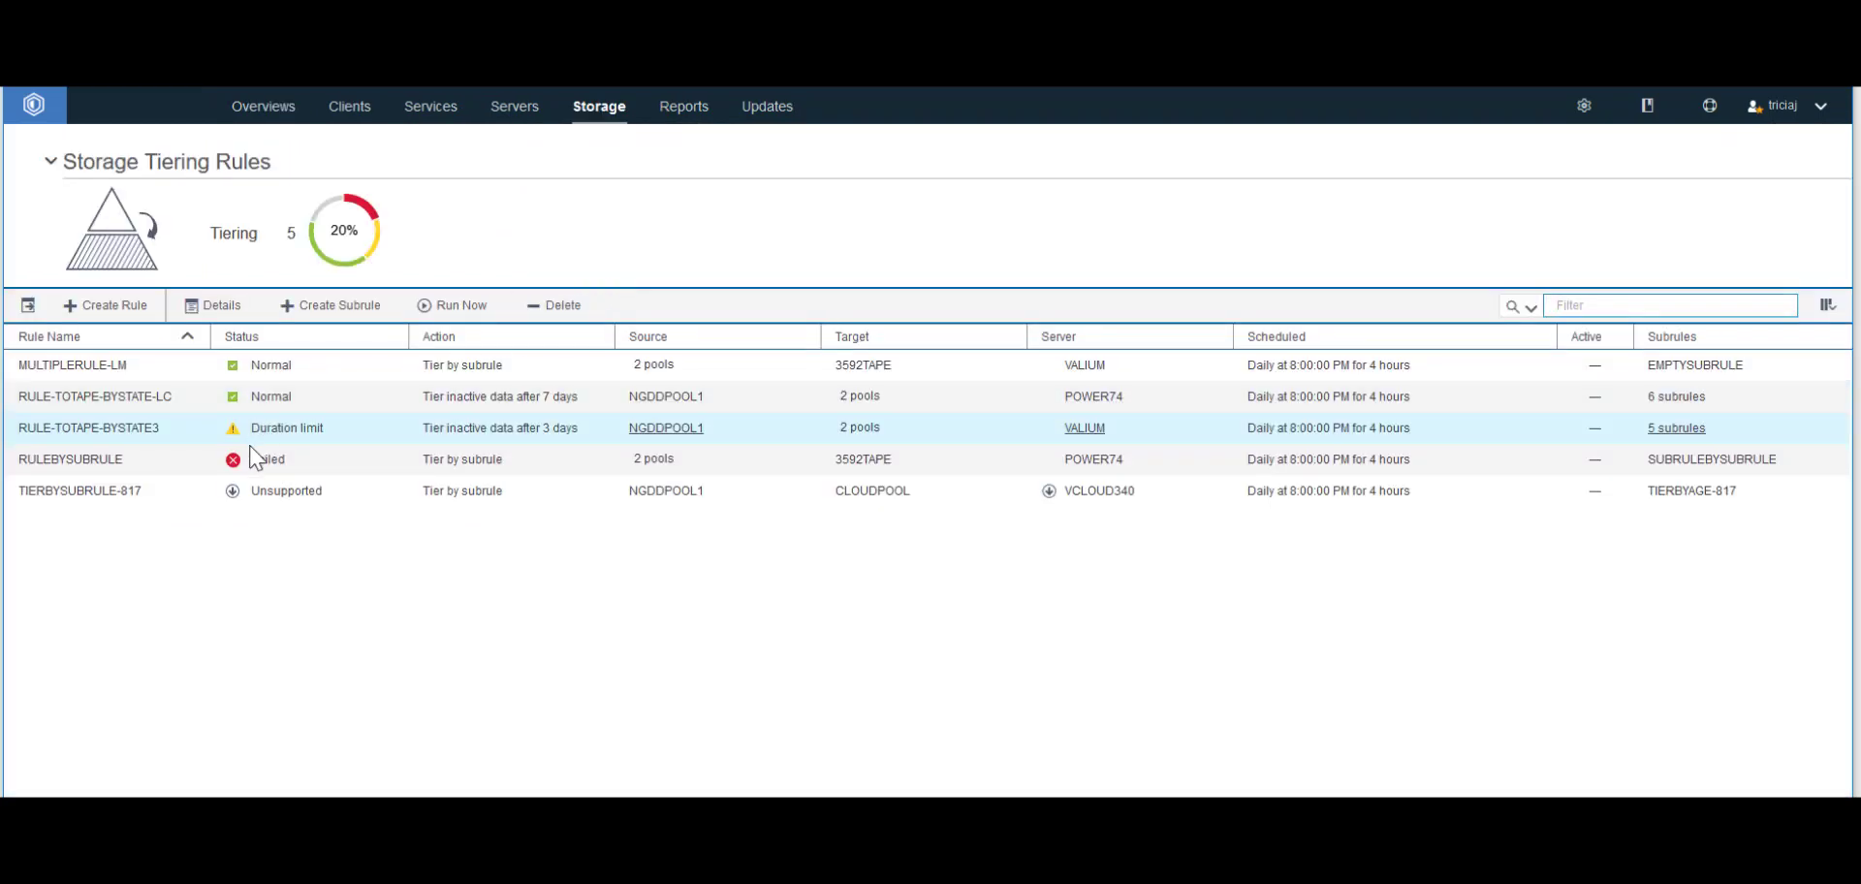
{"action": "mouse_move", "coordinate": [233, 491]}
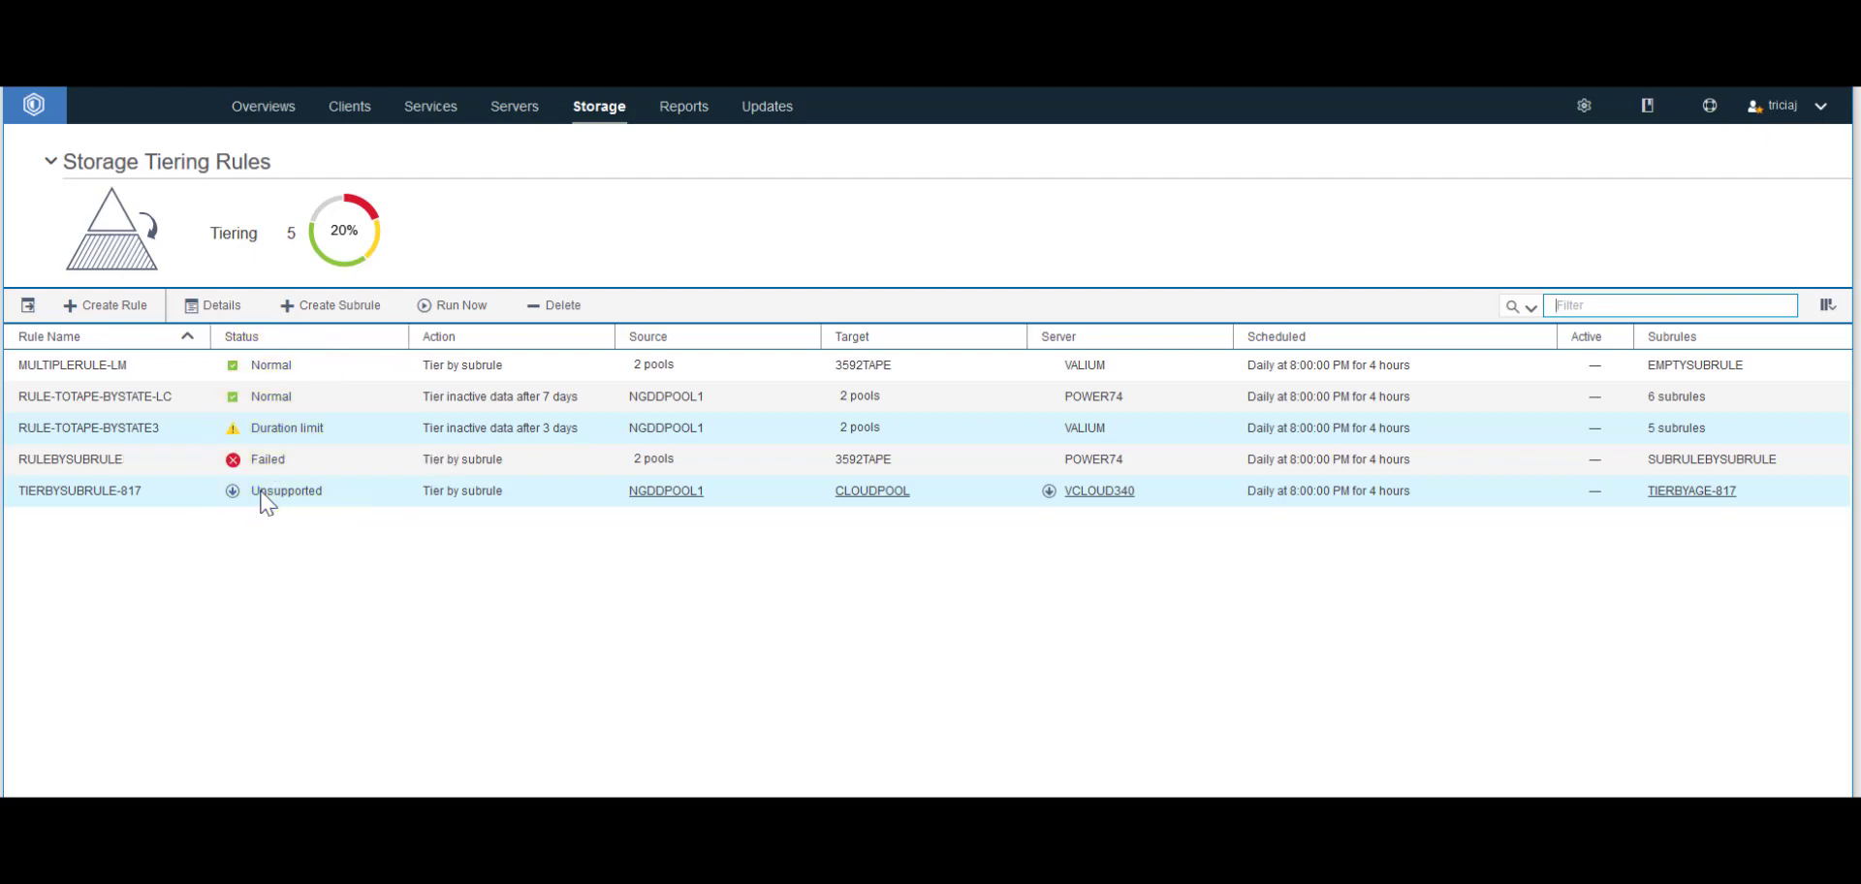
Select TIERBYSUBRULE-817's status and bring up the Version 8.1.8 What's New window from help.
{"action": "left_click", "coordinate": [271, 498]}
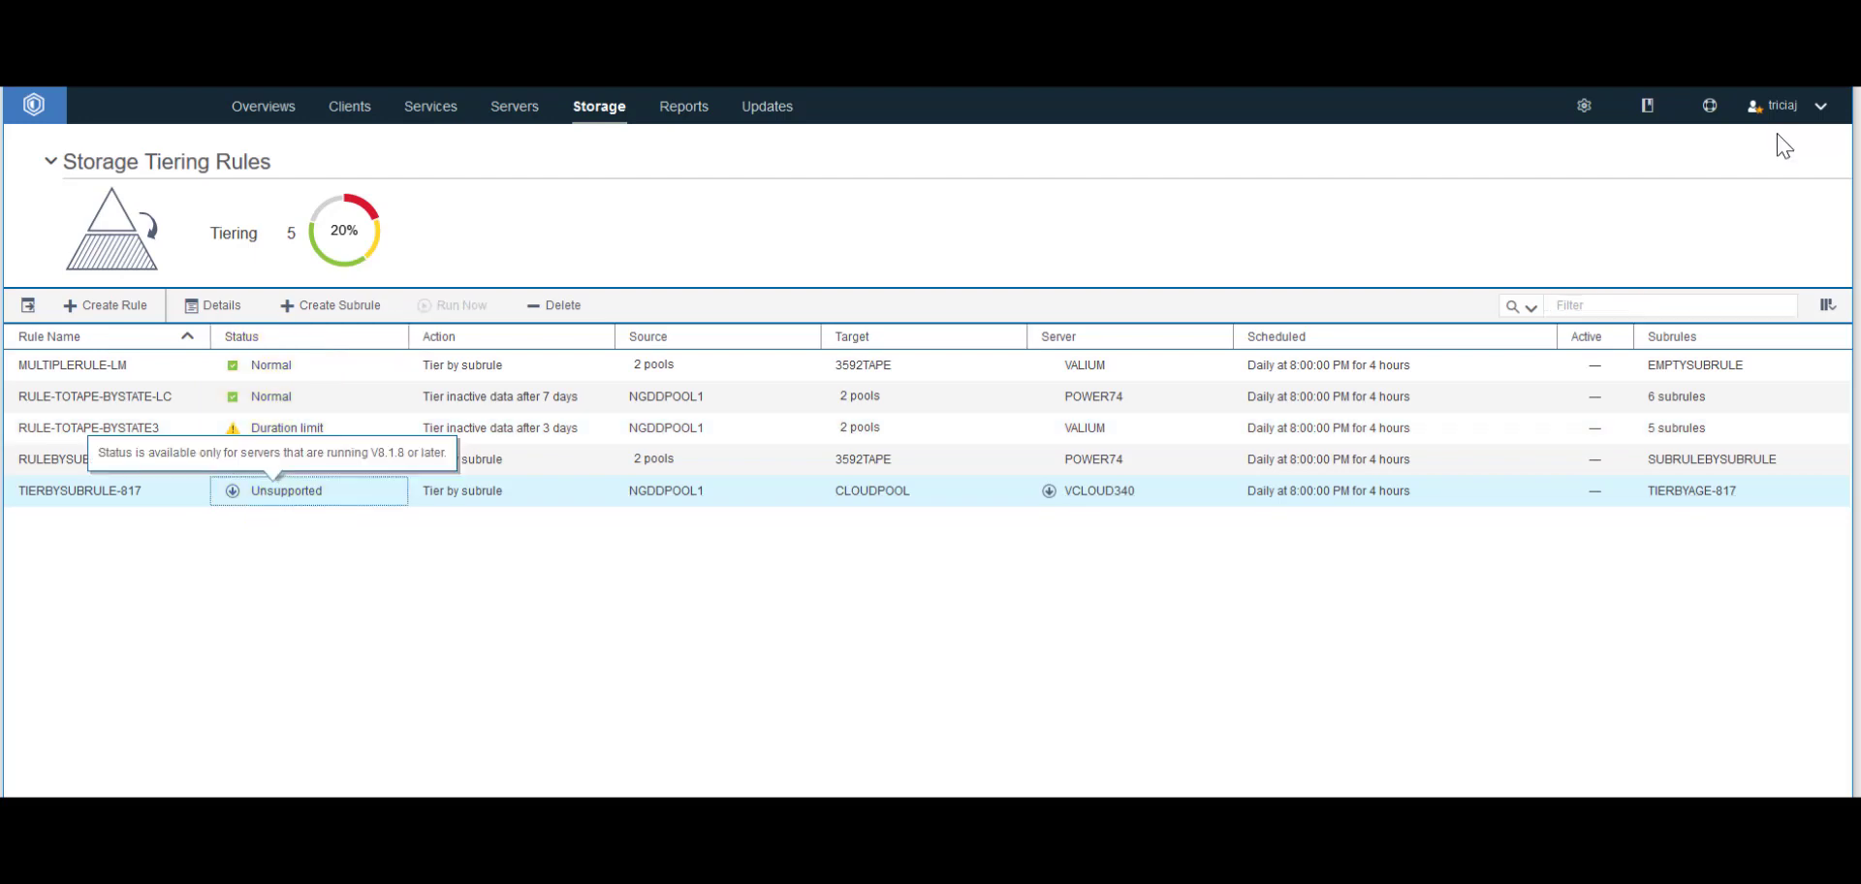
{"action": "mouse_move", "coordinate": [1740, 114]}
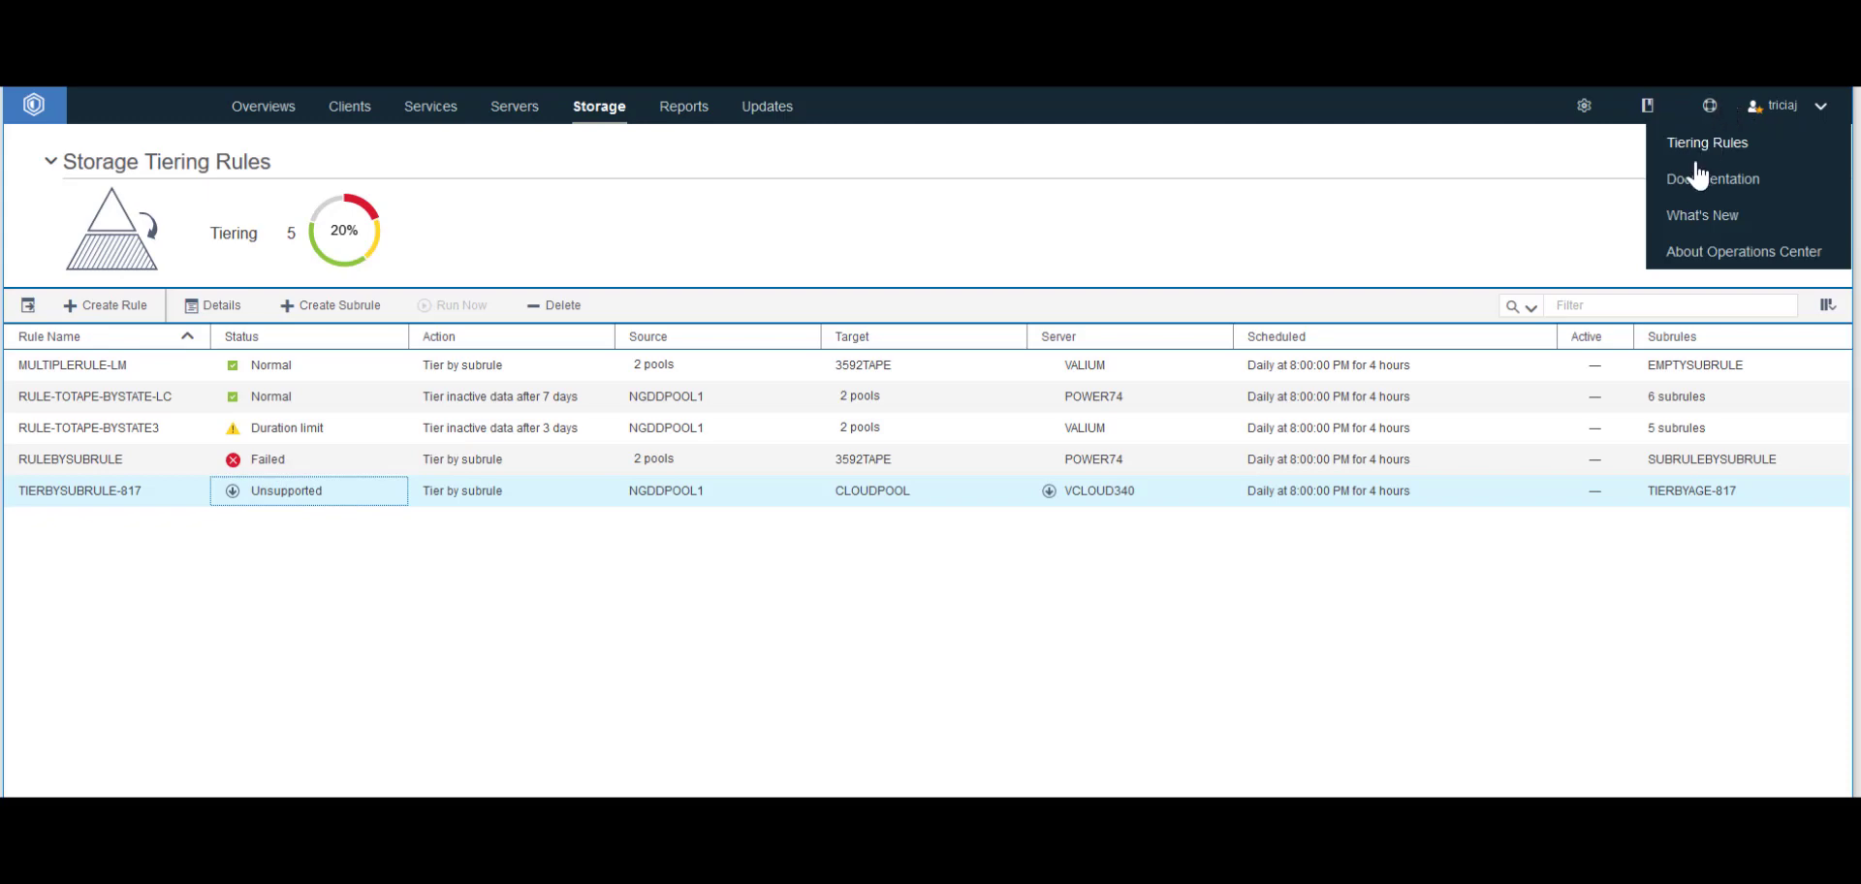
{"action": "left_click", "coordinate": [1687, 217]}
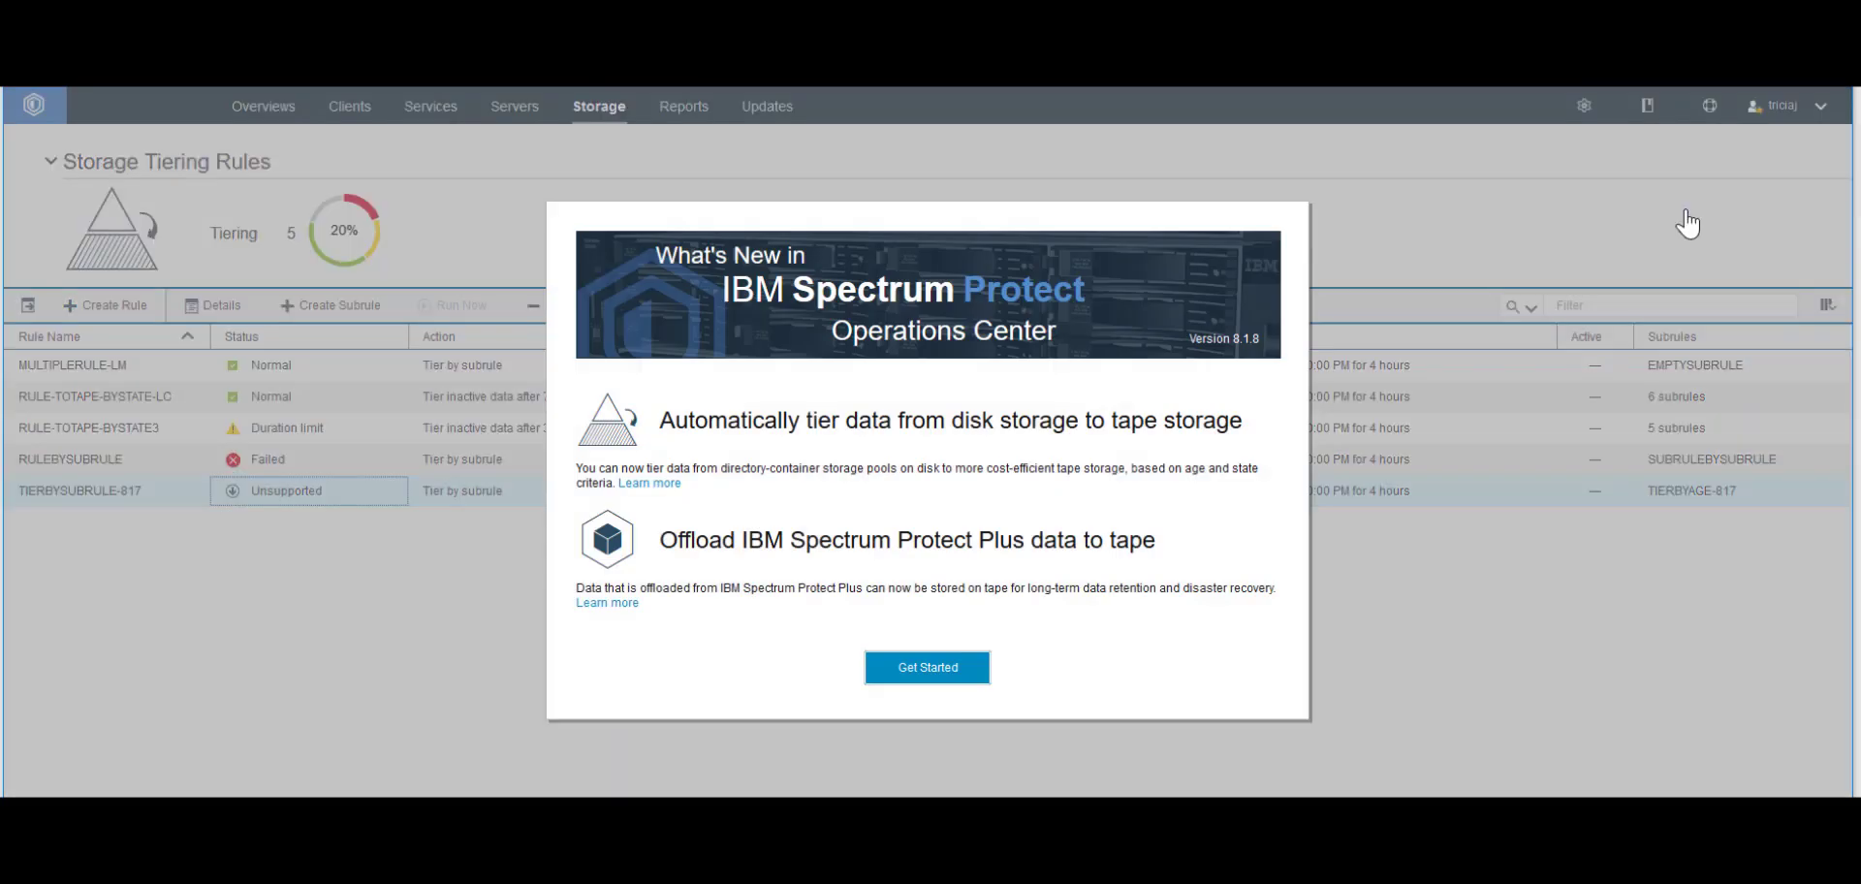